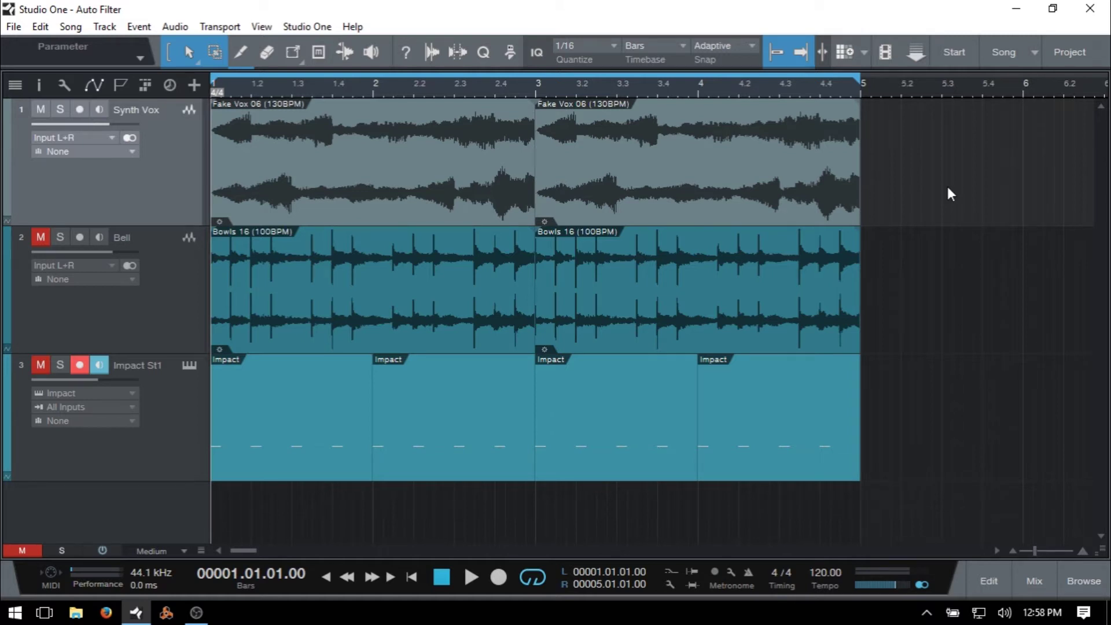
Step: Add the PreSonus Autofilter effect to the Synth Vox track from the effects browser, and close the effect window and browser
key(F5)
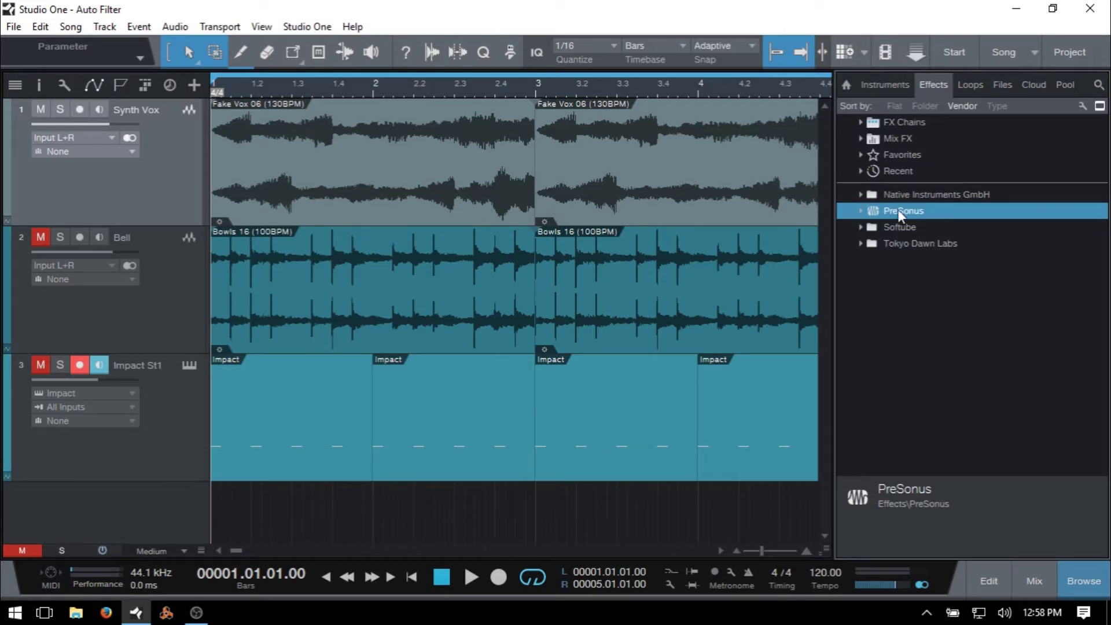
click(861, 212)
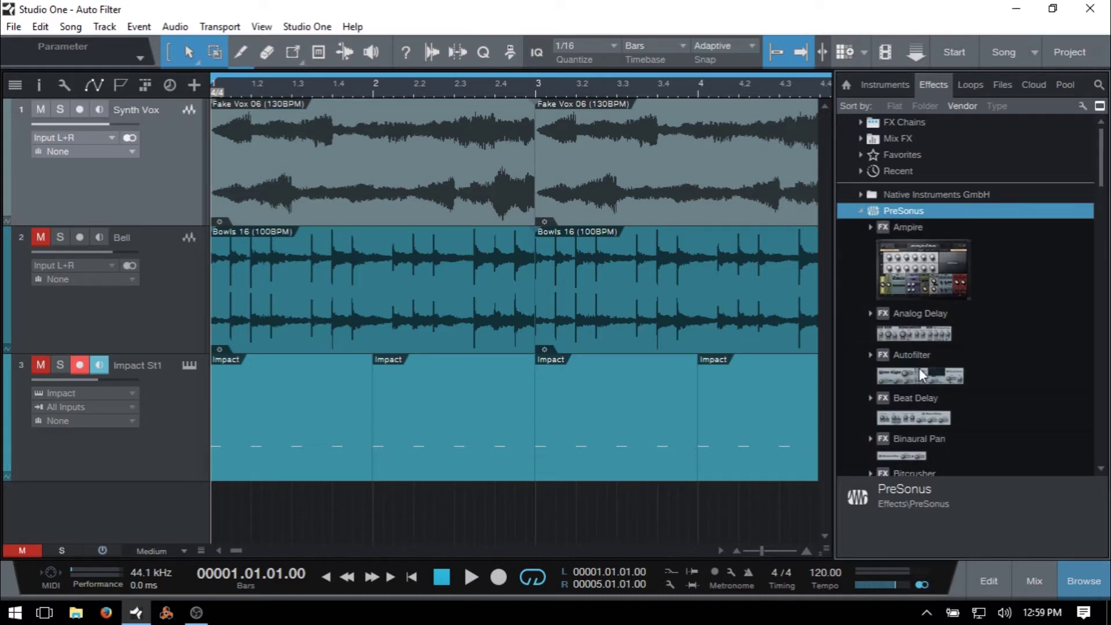
drag(924, 368, 522, 148)
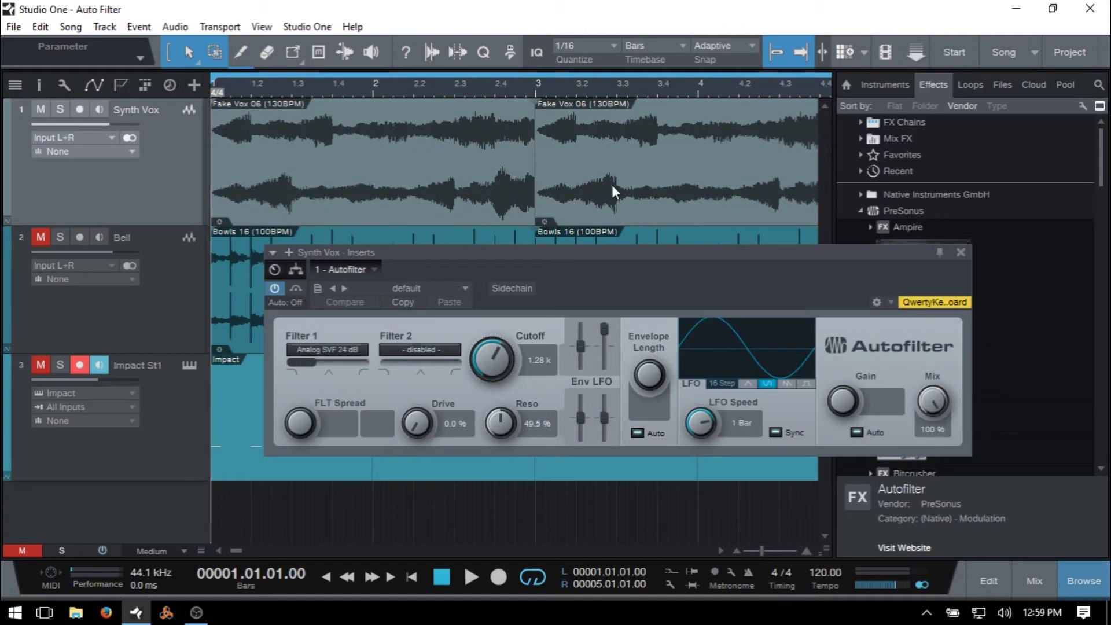
click(961, 253)
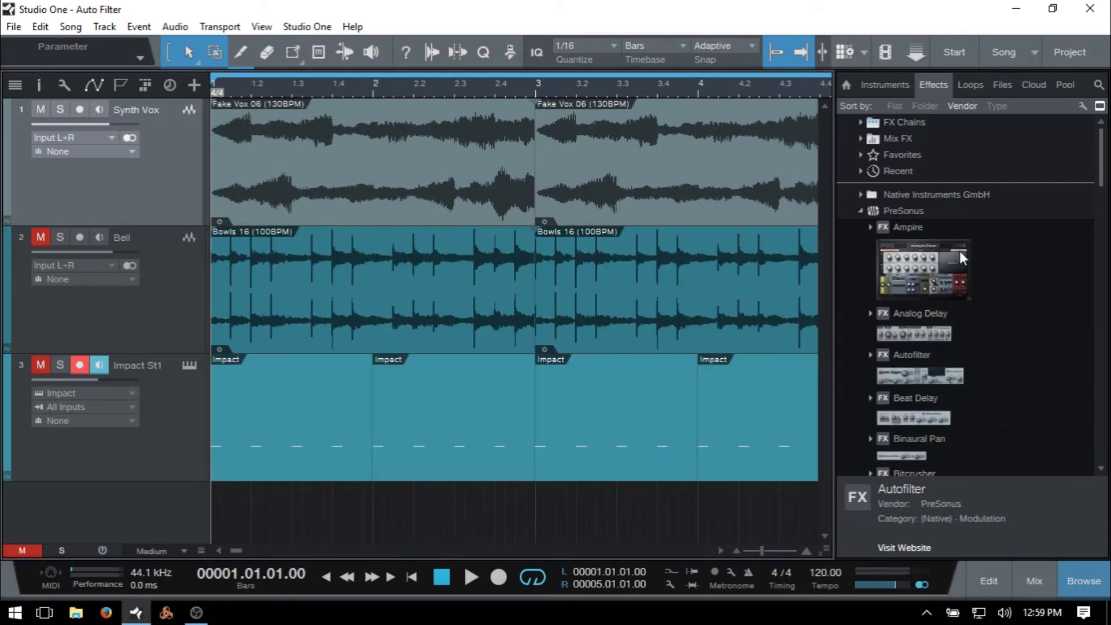
key(F5)
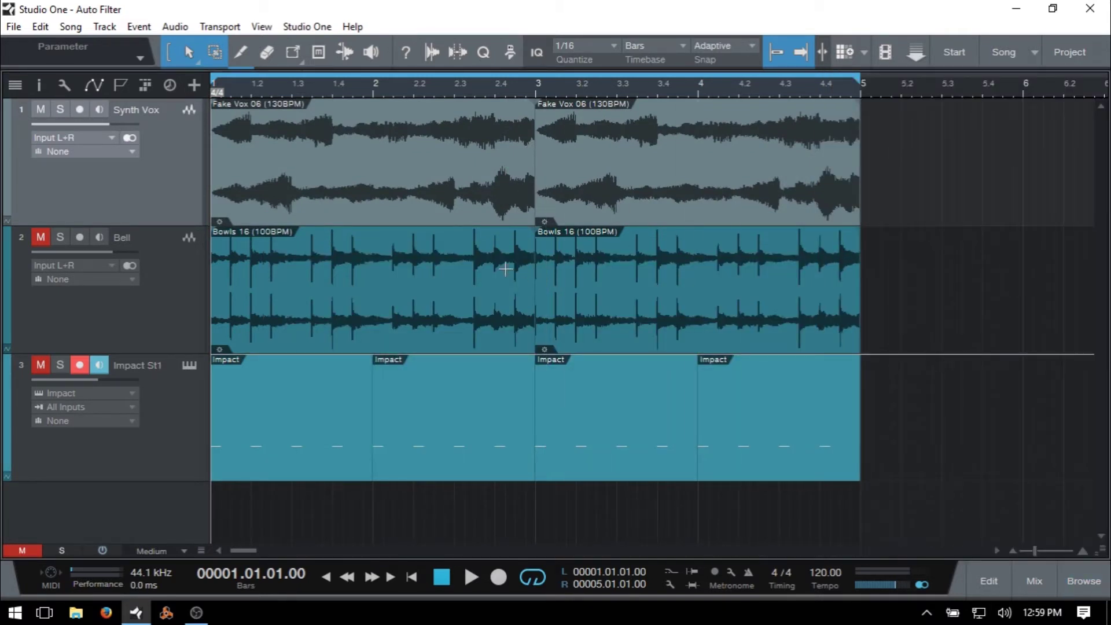
Step: Insert the PreSonus Autofilter on the Bell track through its channel inserts, and close the effect window and track inspector
click(168, 292)
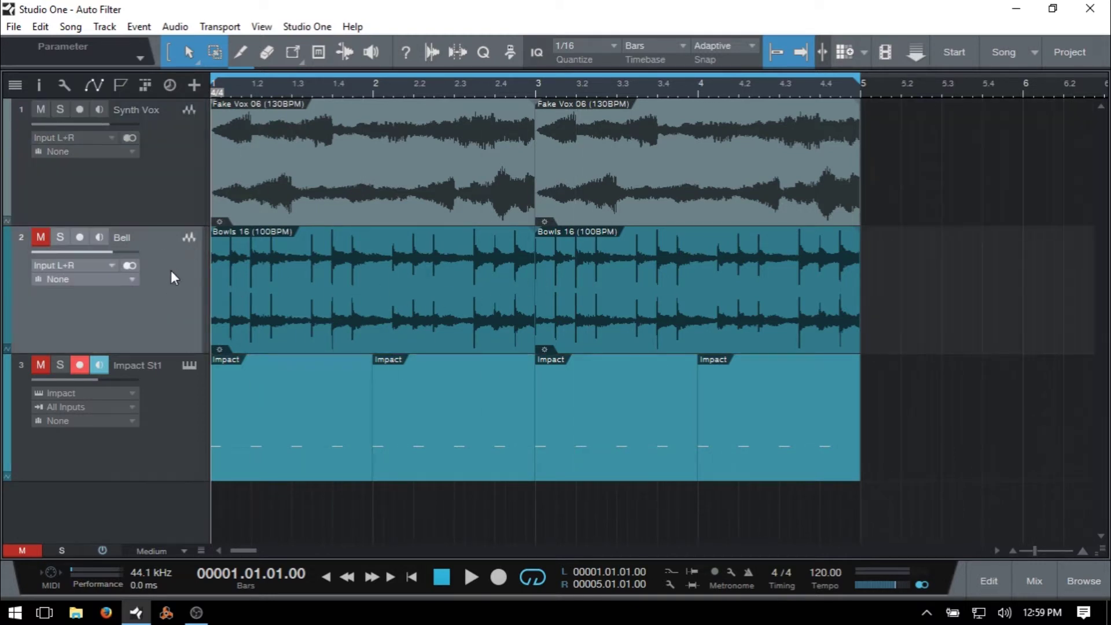
key(F4)
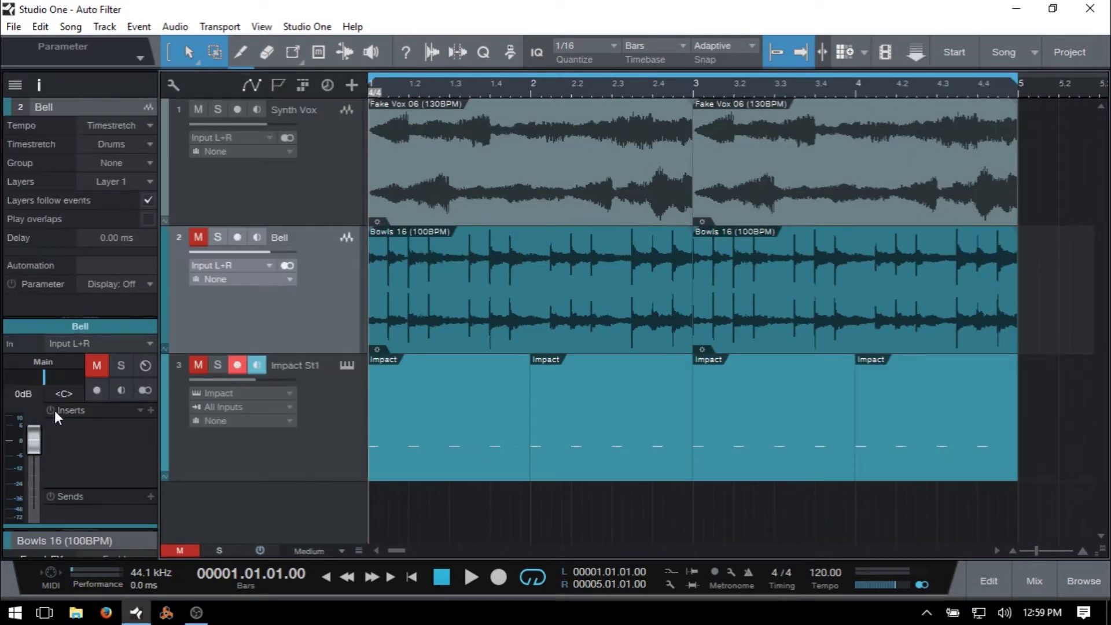
click(151, 411)
scroll(207, 98, down, 1)
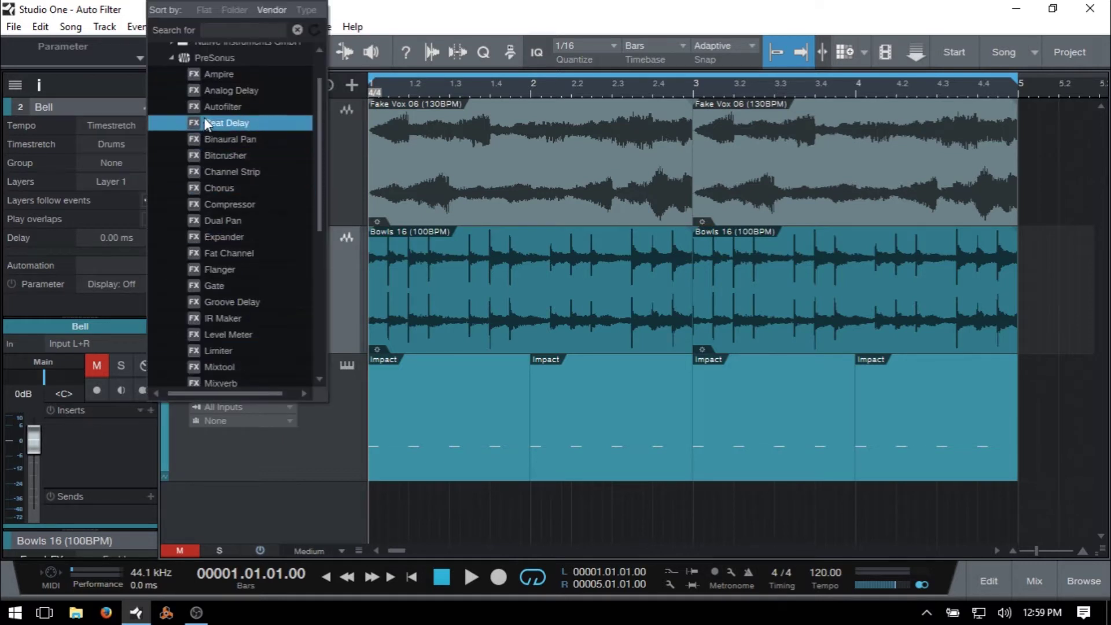
click(171, 58)
click(172, 107)
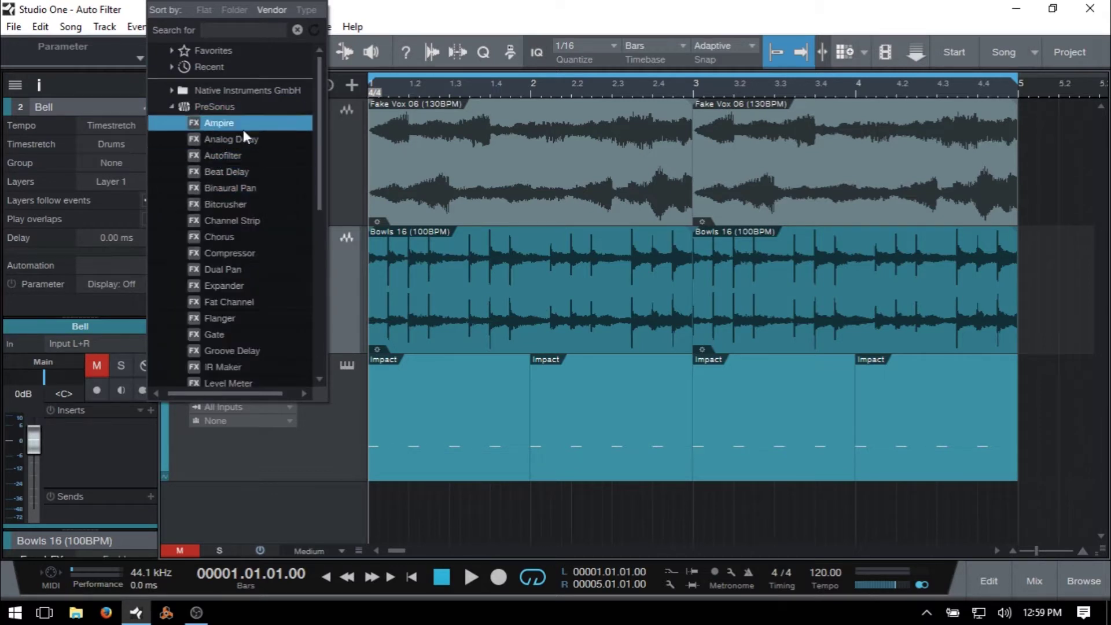
click(220, 155)
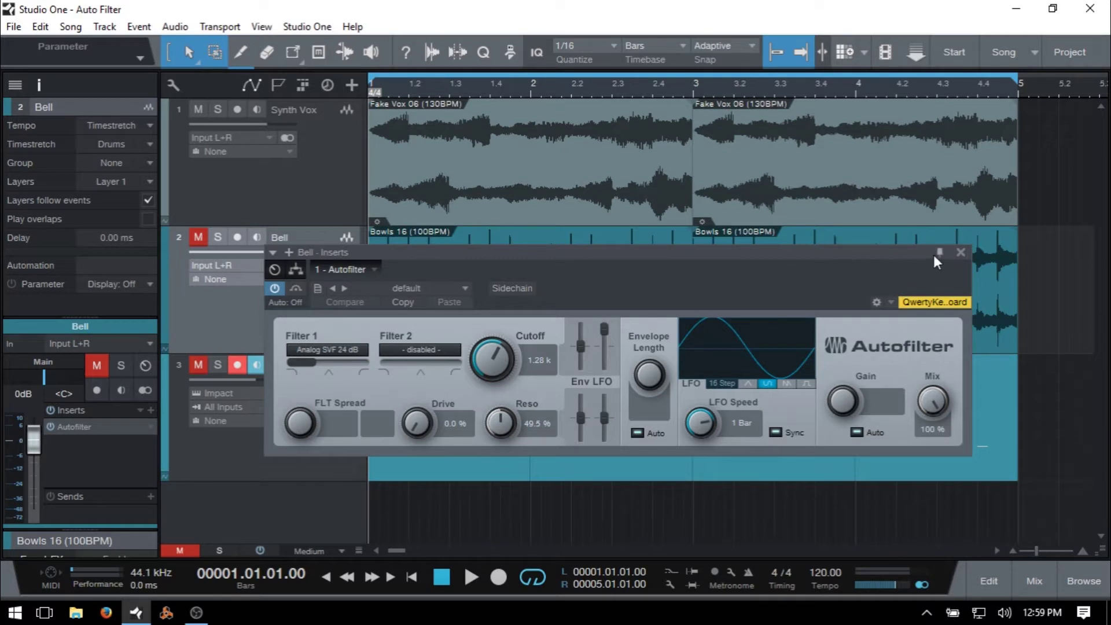
click(961, 252)
key(F4)
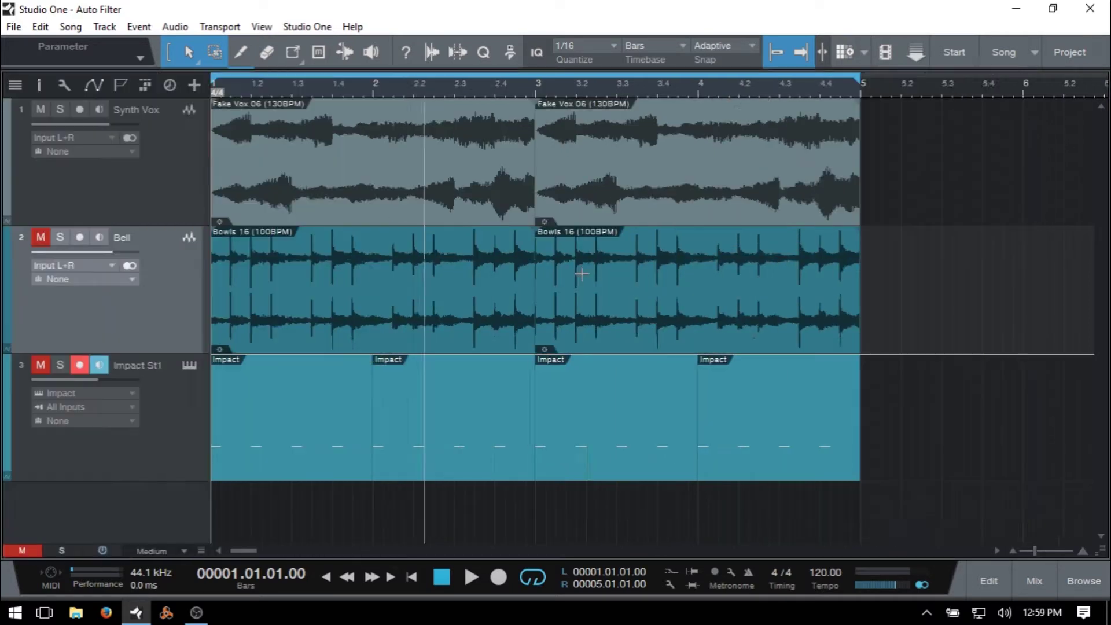
Step: Open the Autofilter inserted on the Synth Vox track, keeping only the effect window over the arrangement
click(137, 181)
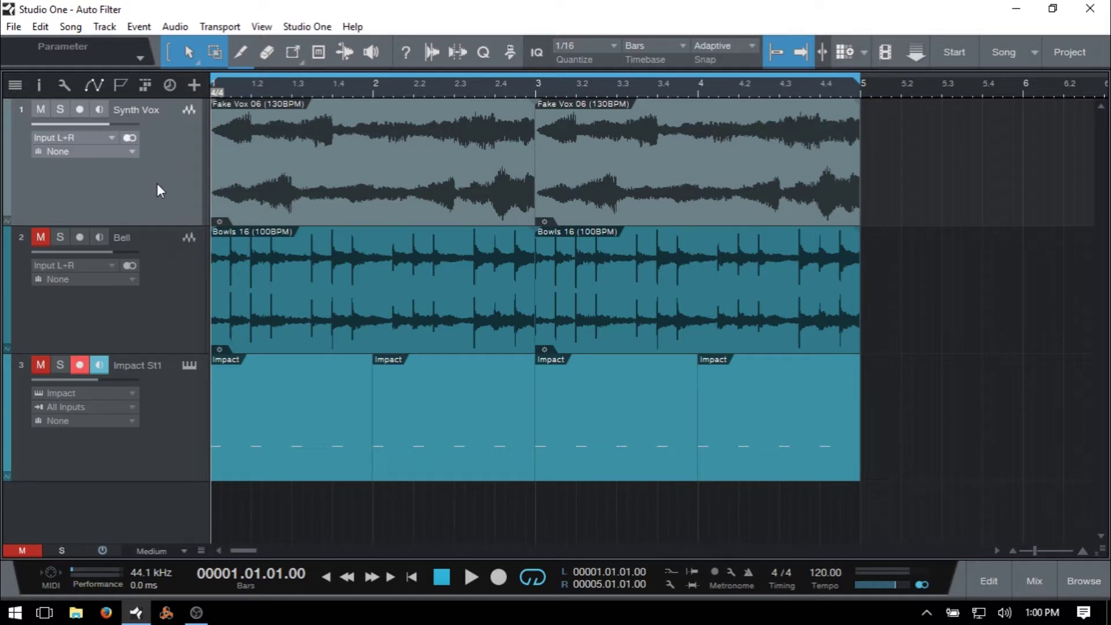
key(F4)
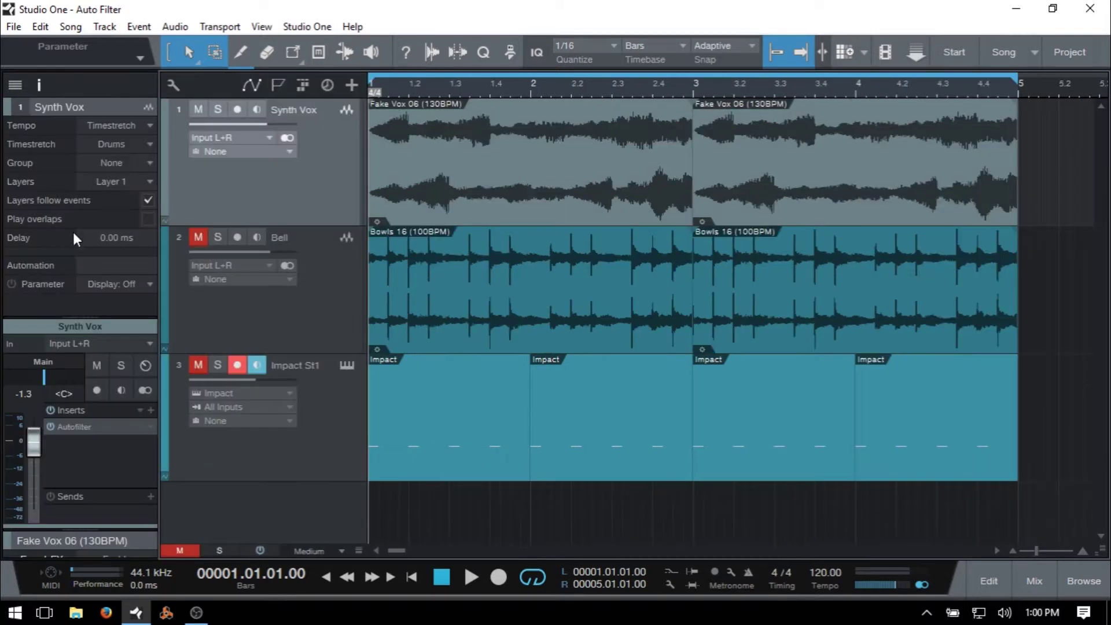
click(75, 427)
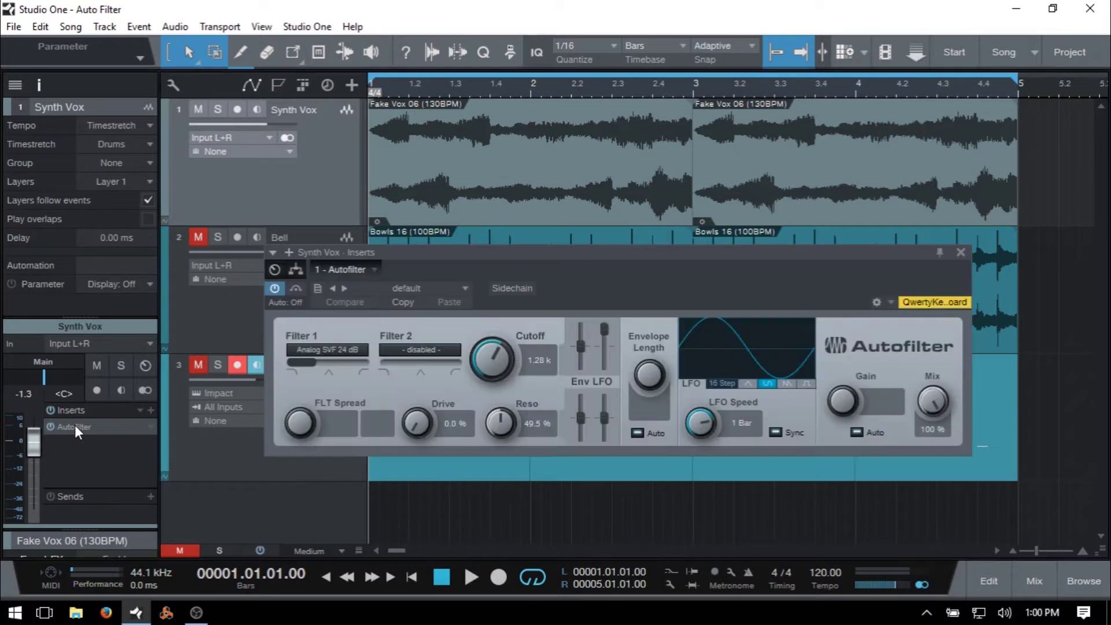
key(F4)
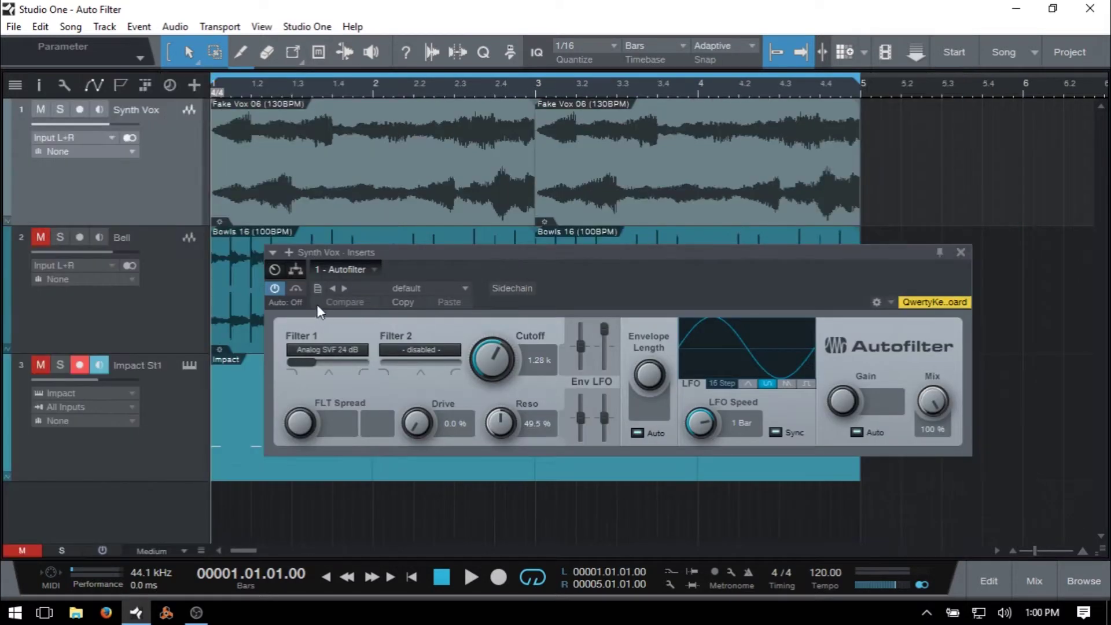
Step: Audition the Synth Vox loop with the Autofilter bypassed, and turn the bypass off after stopping playback
click(296, 288)
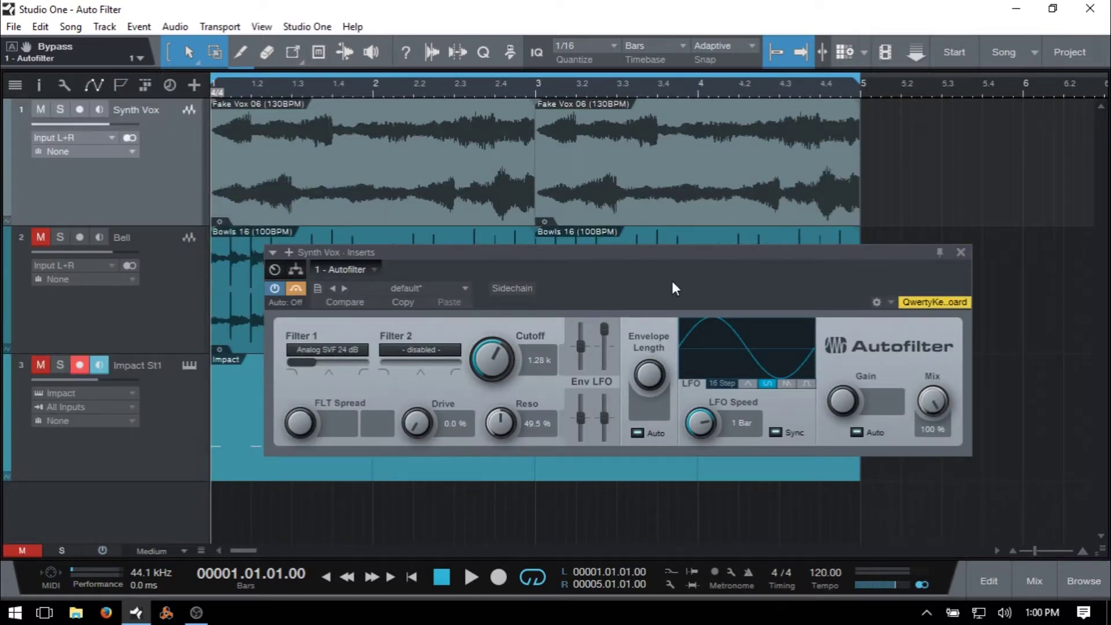
key(space)
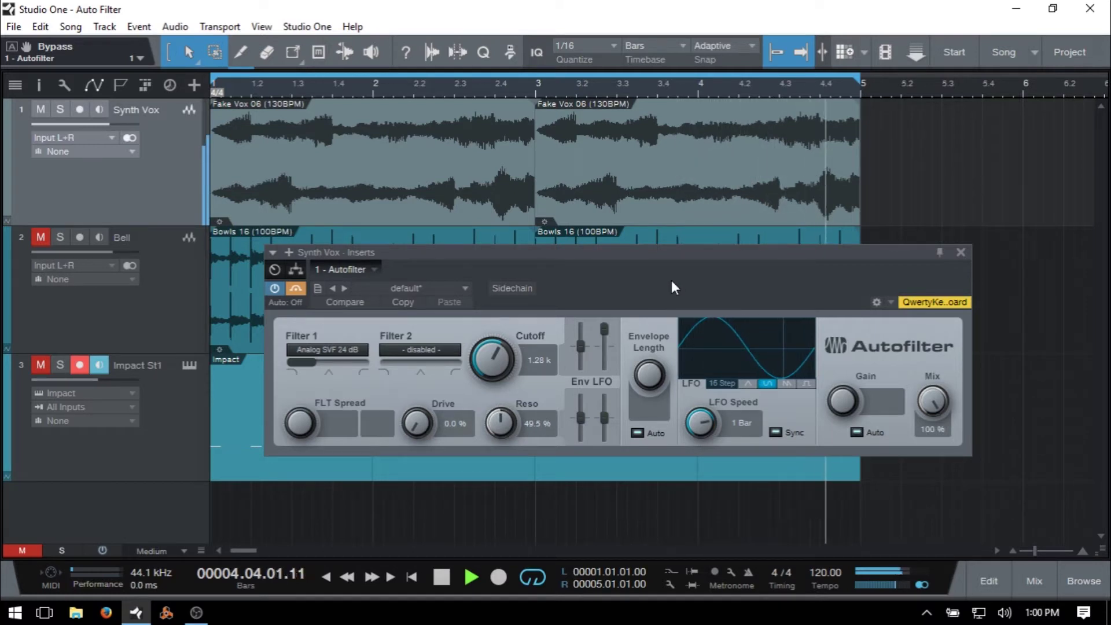
key(space)
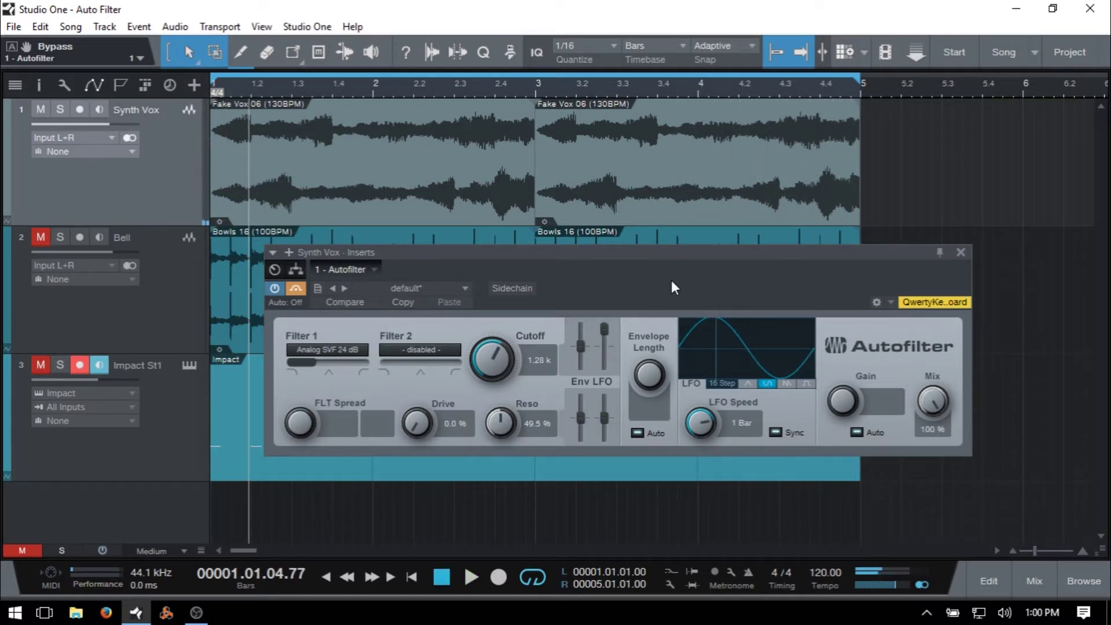
click(299, 287)
Step: Deactivate the Autofilter and reactivate it, leaving its bypass switched off
click(276, 289)
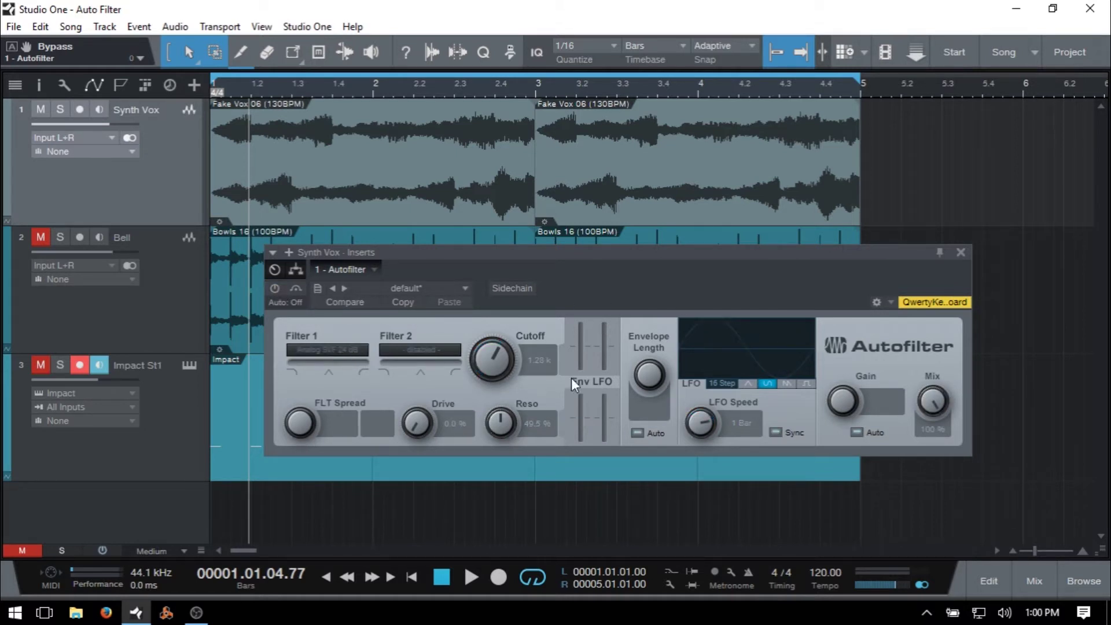
click(275, 289)
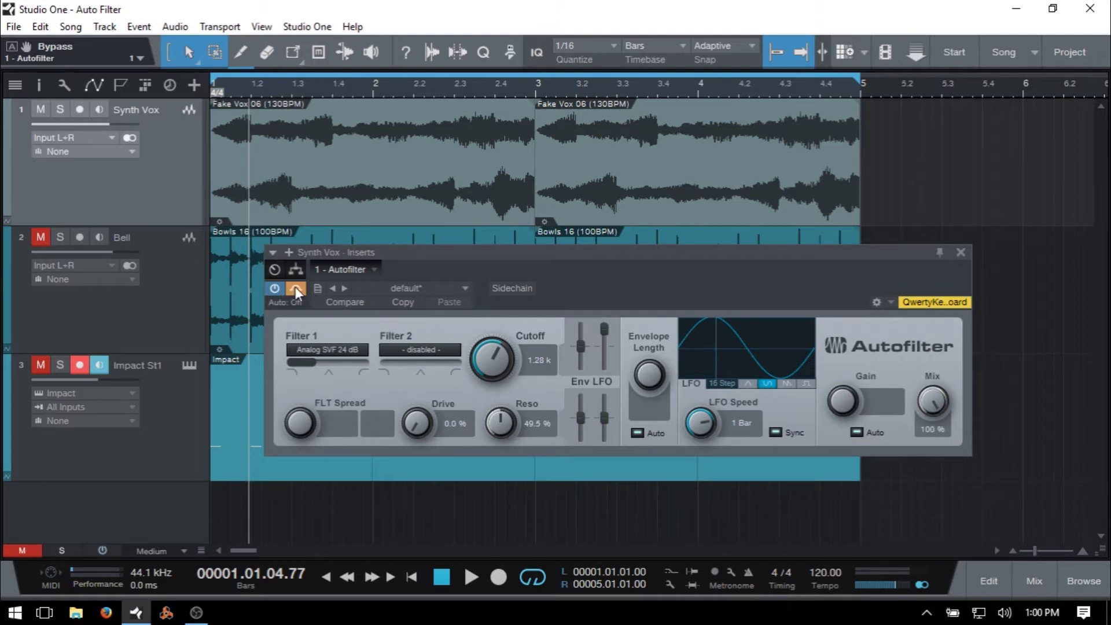
click(295, 287)
click(317, 289)
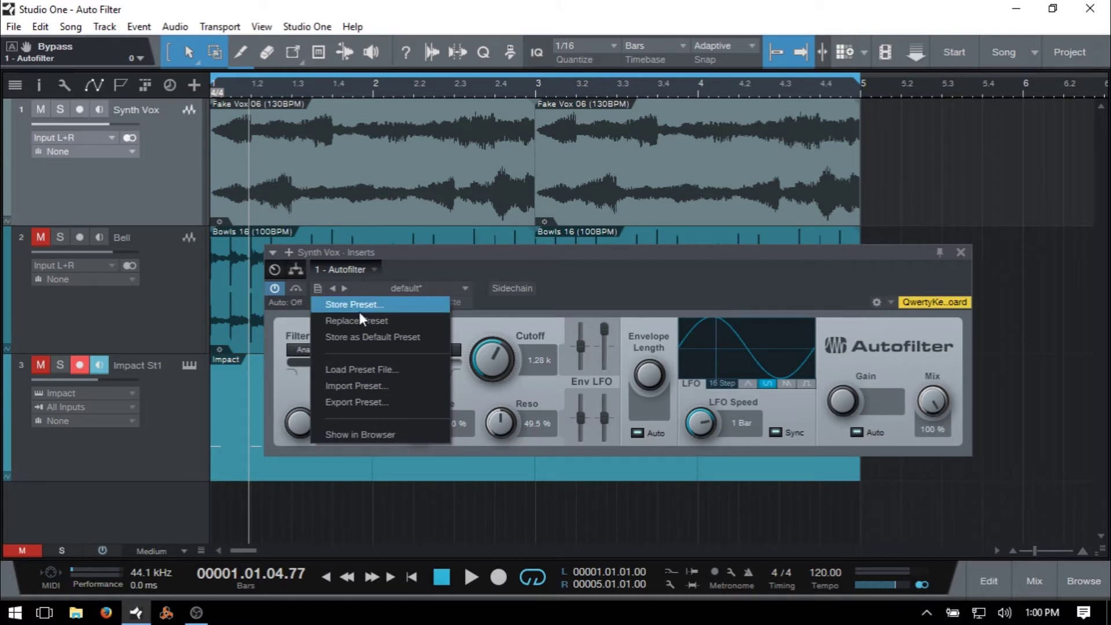
click(638, 282)
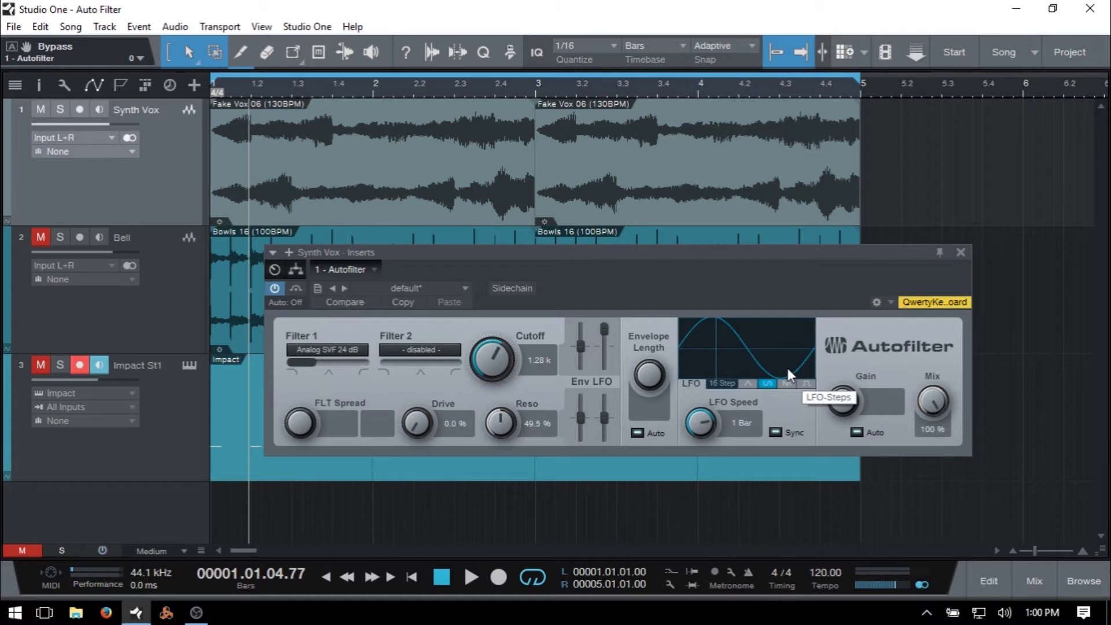
click(318, 288)
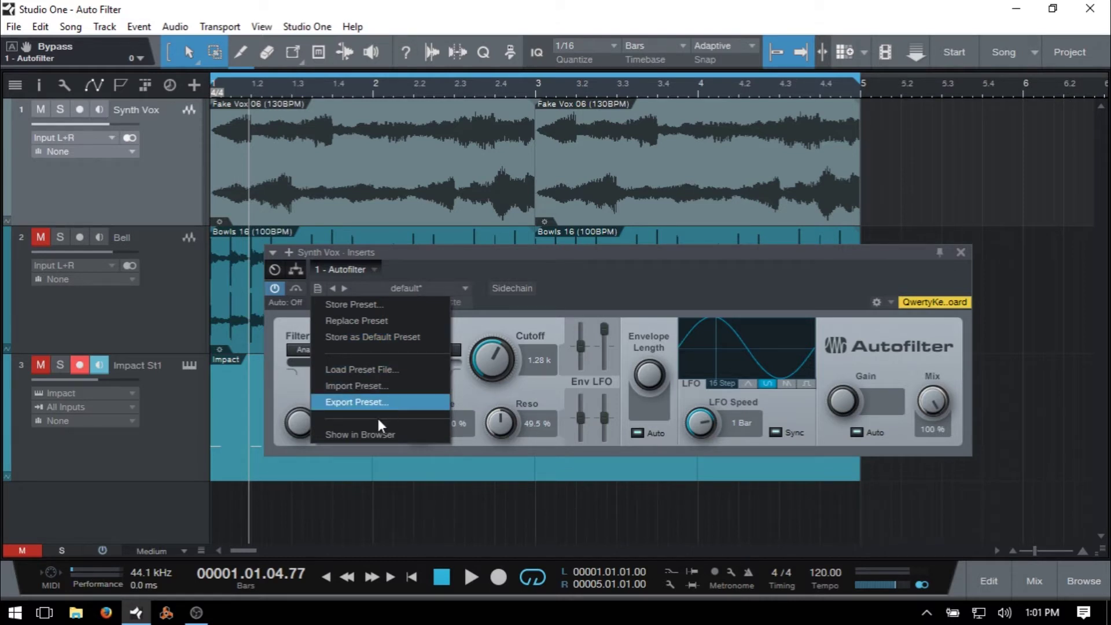
key(Escape)
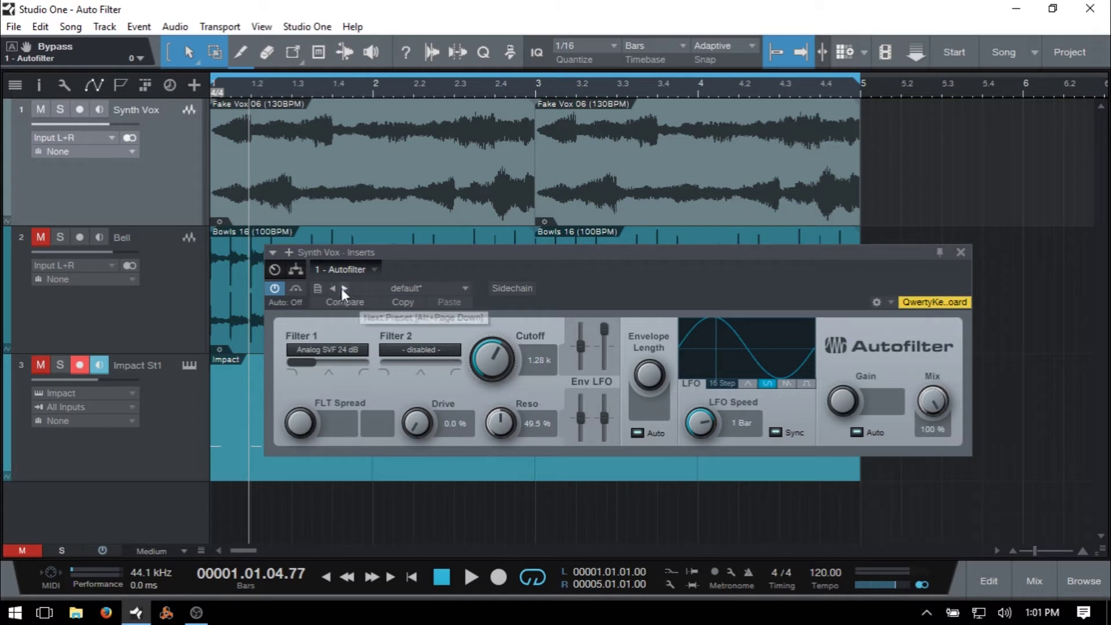
Step: Browse the Autofilter preset list and load the Bassline 1 preset
click(432, 285)
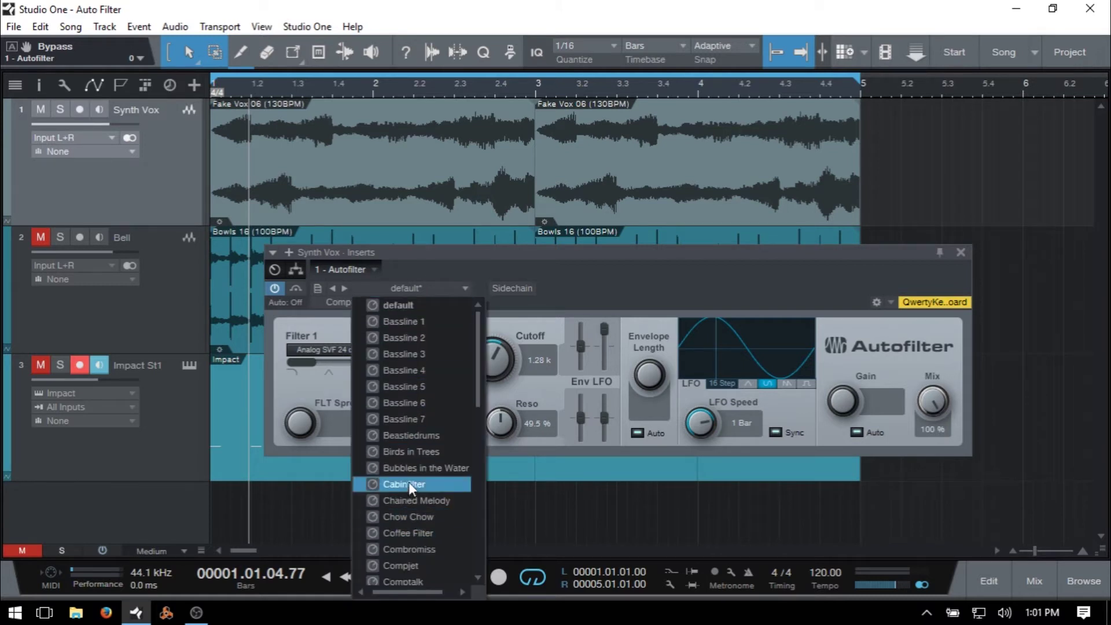
click(427, 304)
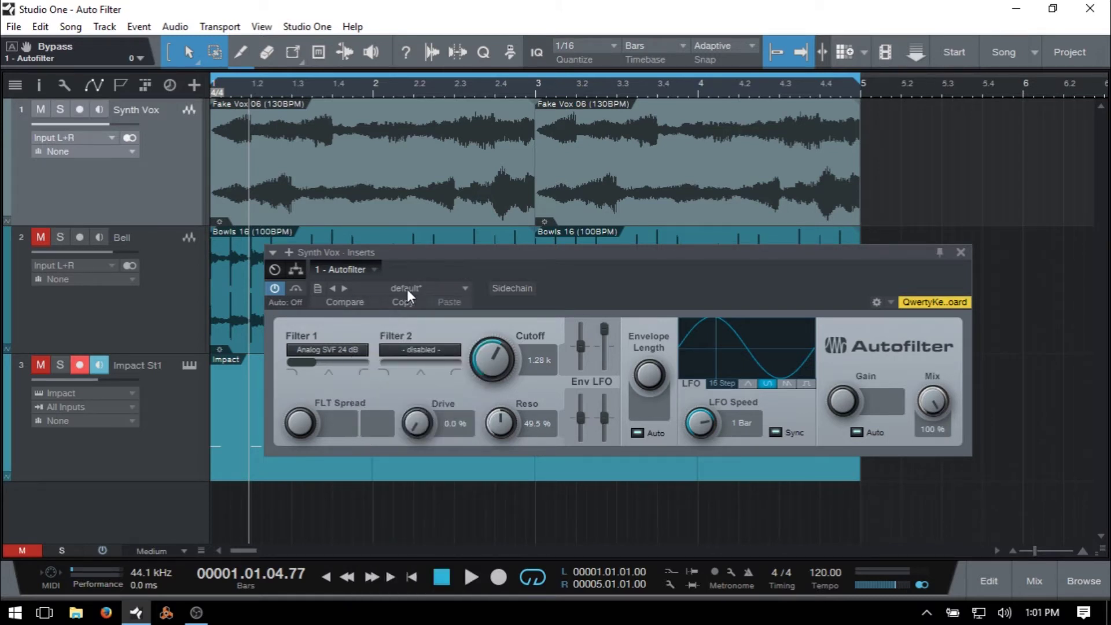
click(345, 289)
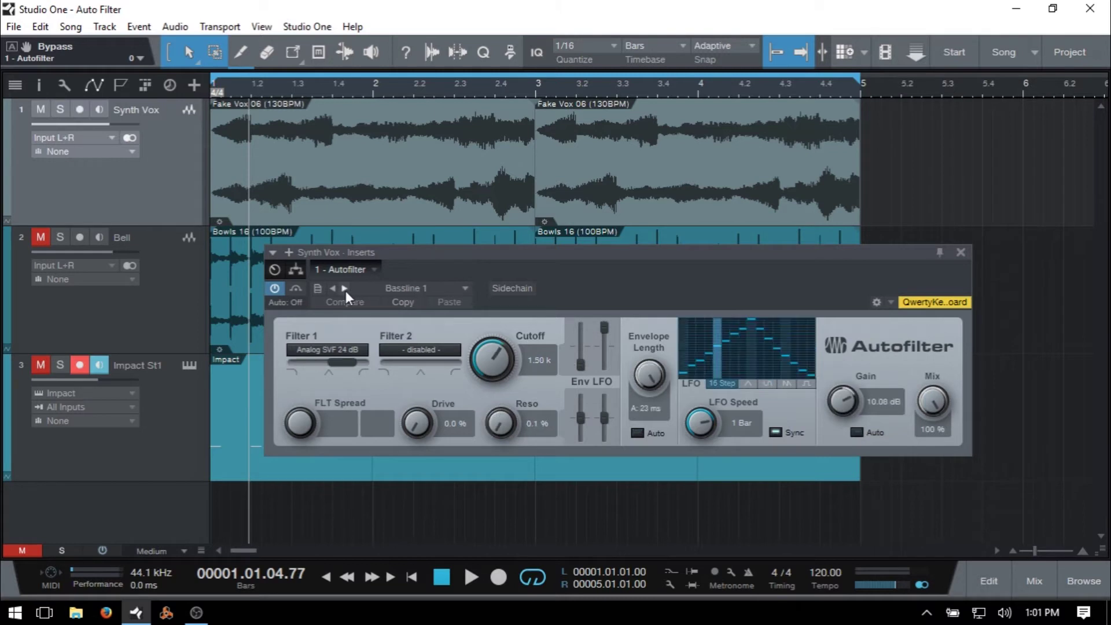
click(450, 289)
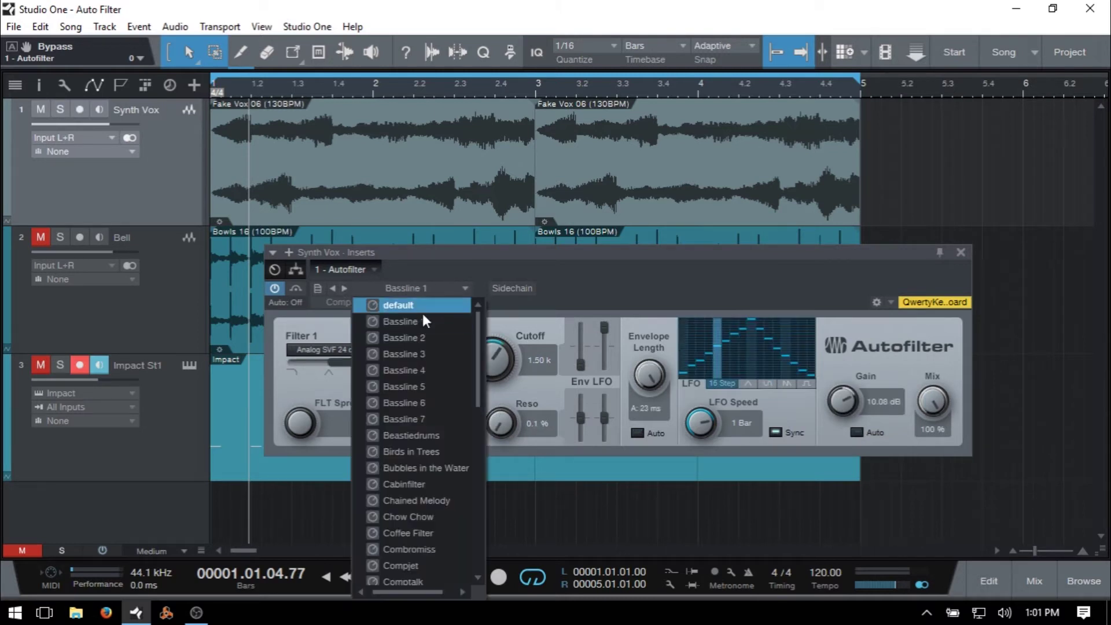
click(637, 277)
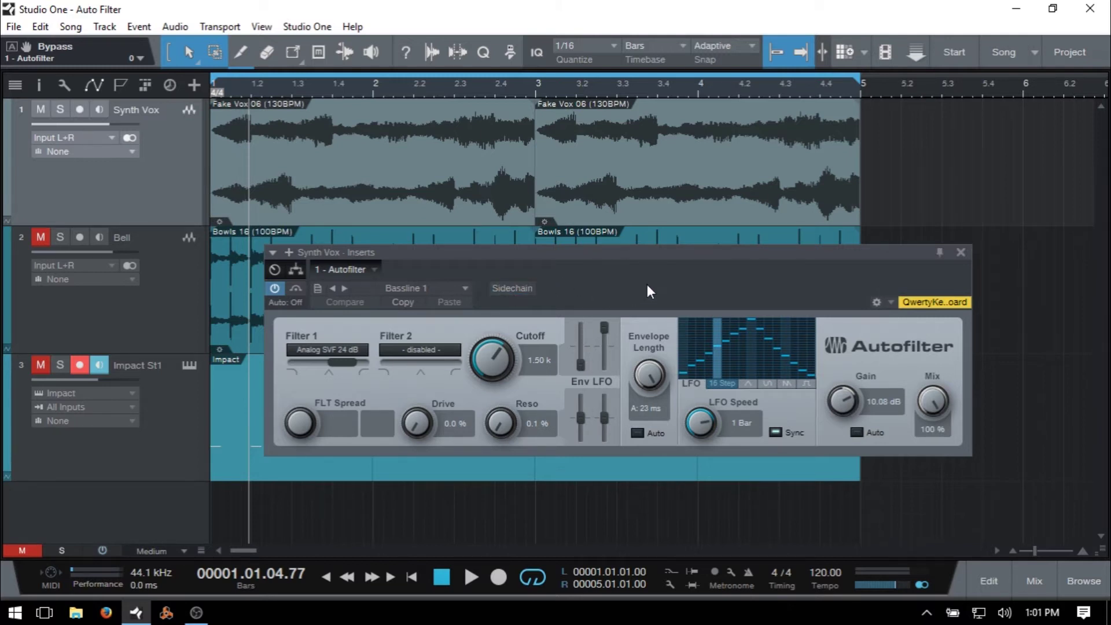
click(283, 302)
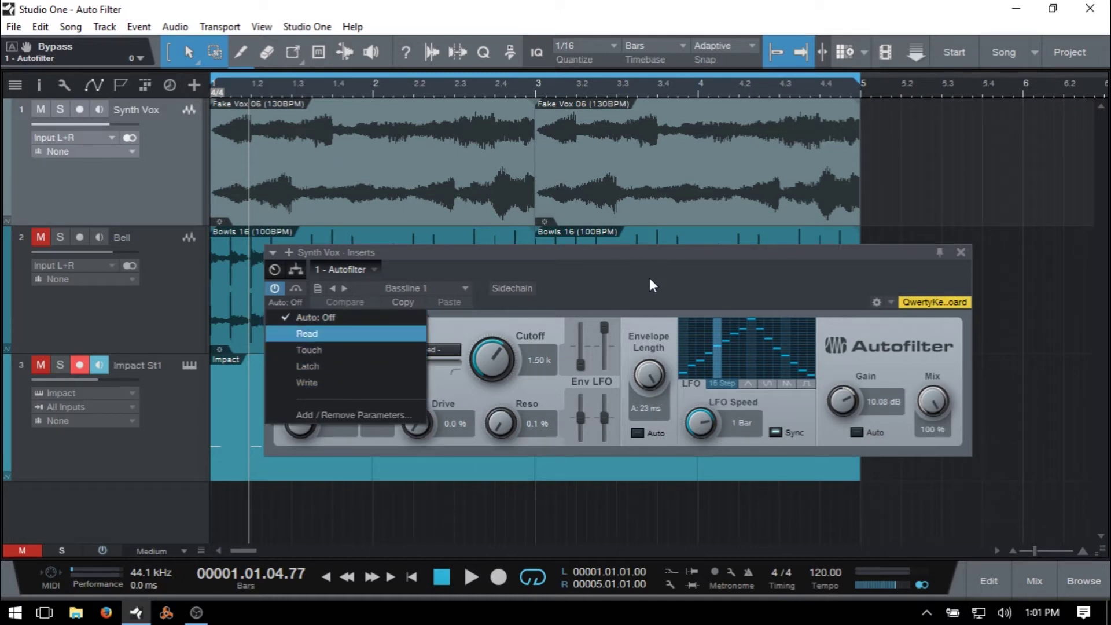
click(657, 291)
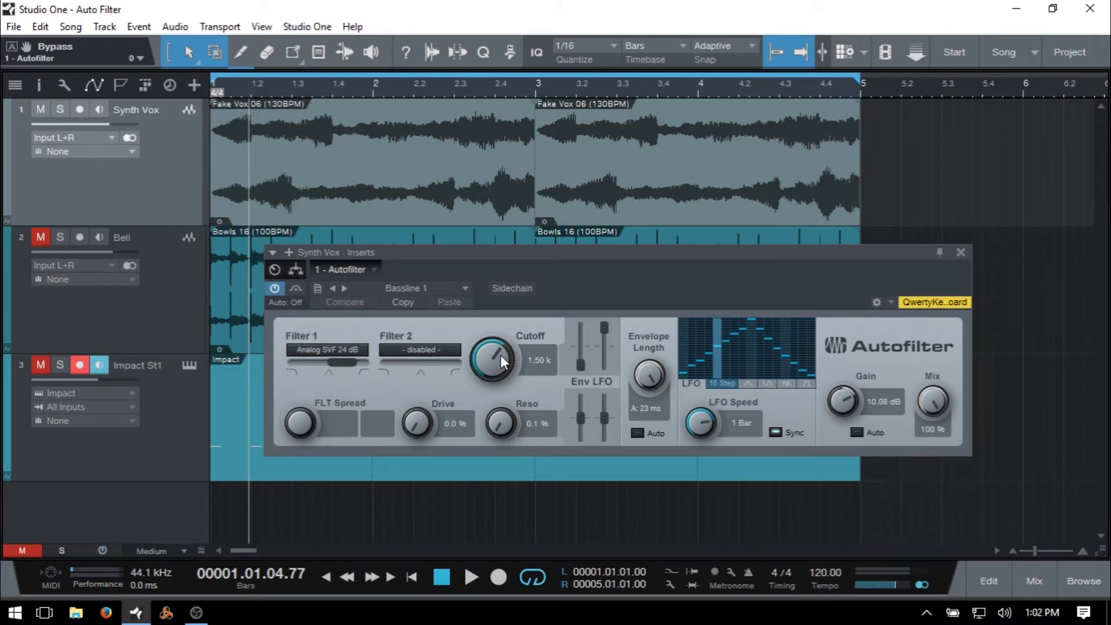
Step: Try a cutoff of 129 Hz and a resonance of 40.1 %, compare them with the stored preset settings, and save the song
drag(489, 347, 508, 368)
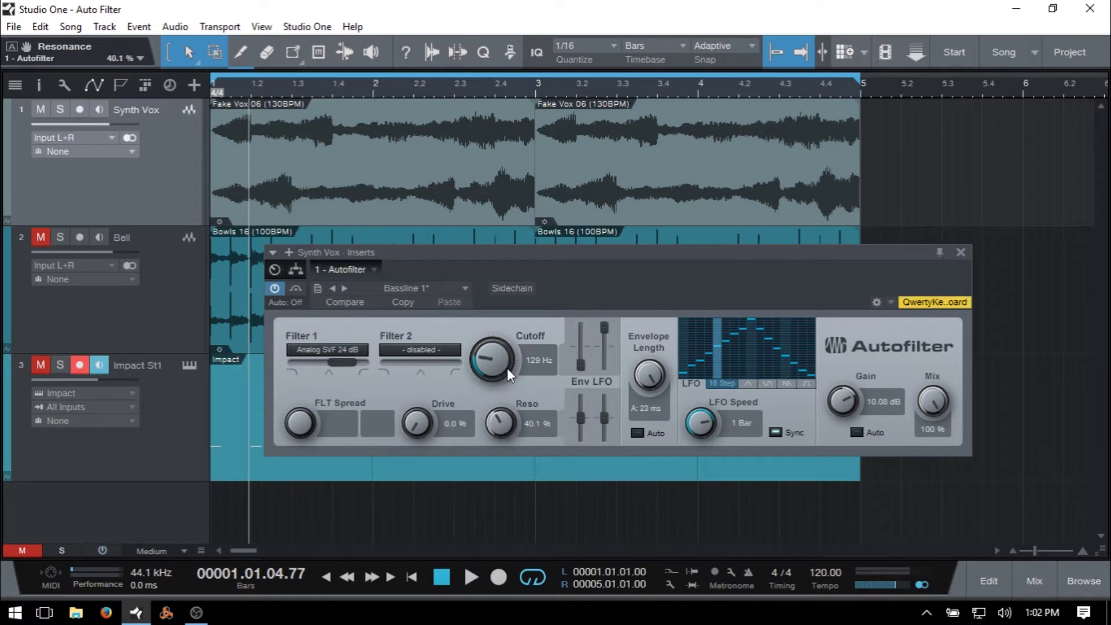
click(346, 303)
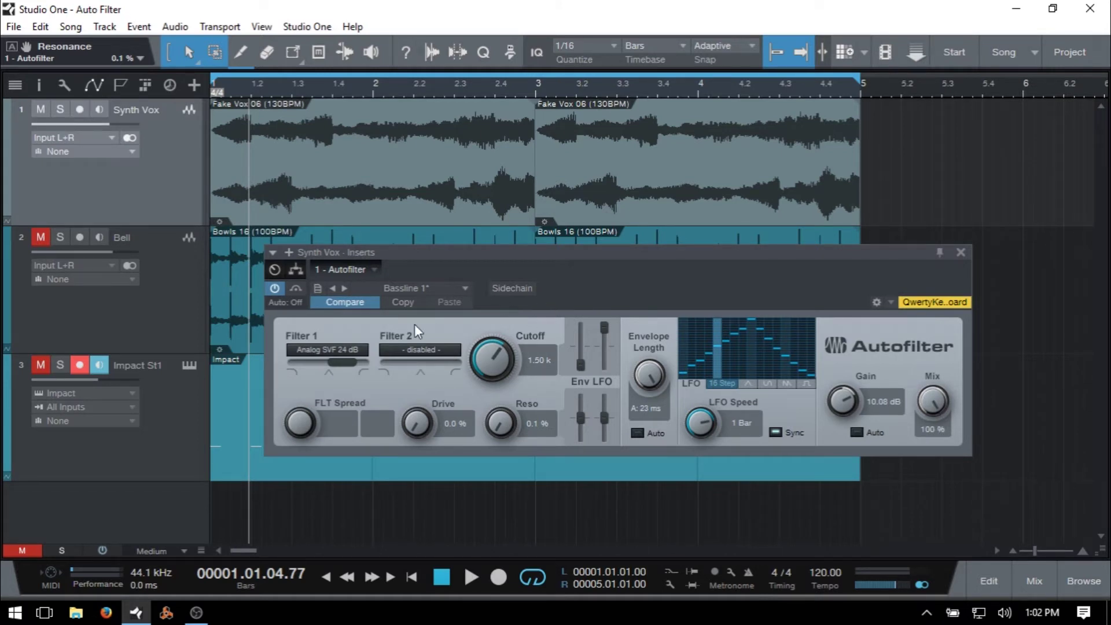
key(ctrl+s)
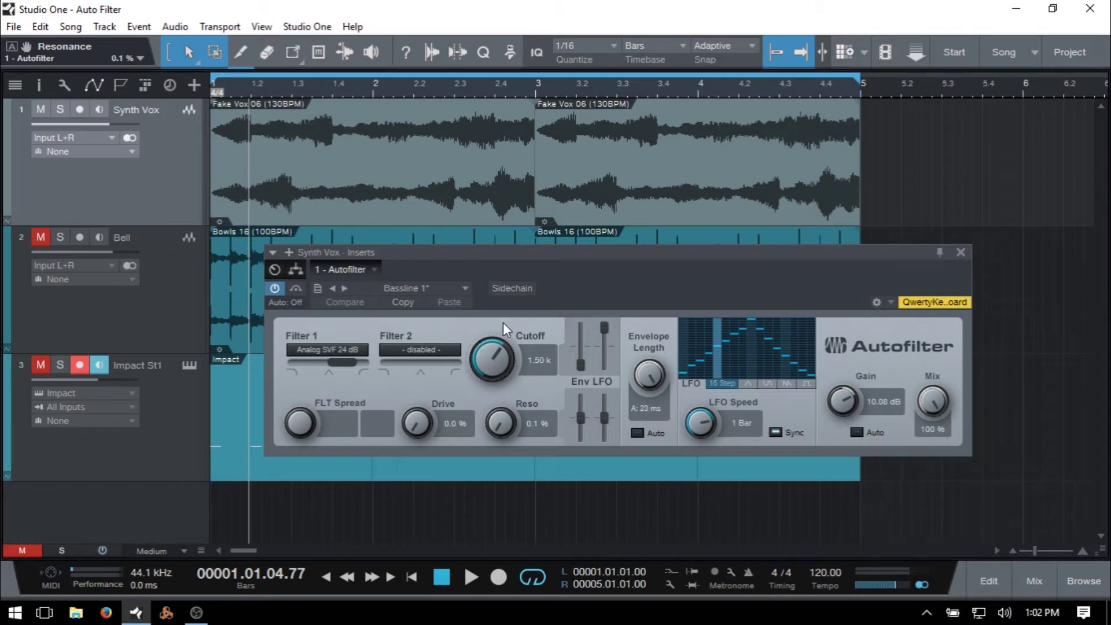
Step: Set the Autofilter's cutoff to 440 Hz, resonance to 60.0 % and drive to 19.5 %
mouse_move(498, 368)
mouse_down()
mouse_move(502, 421)
mouse_move(513, 380)
mouse_up()
drag(506, 425, 425, 388)
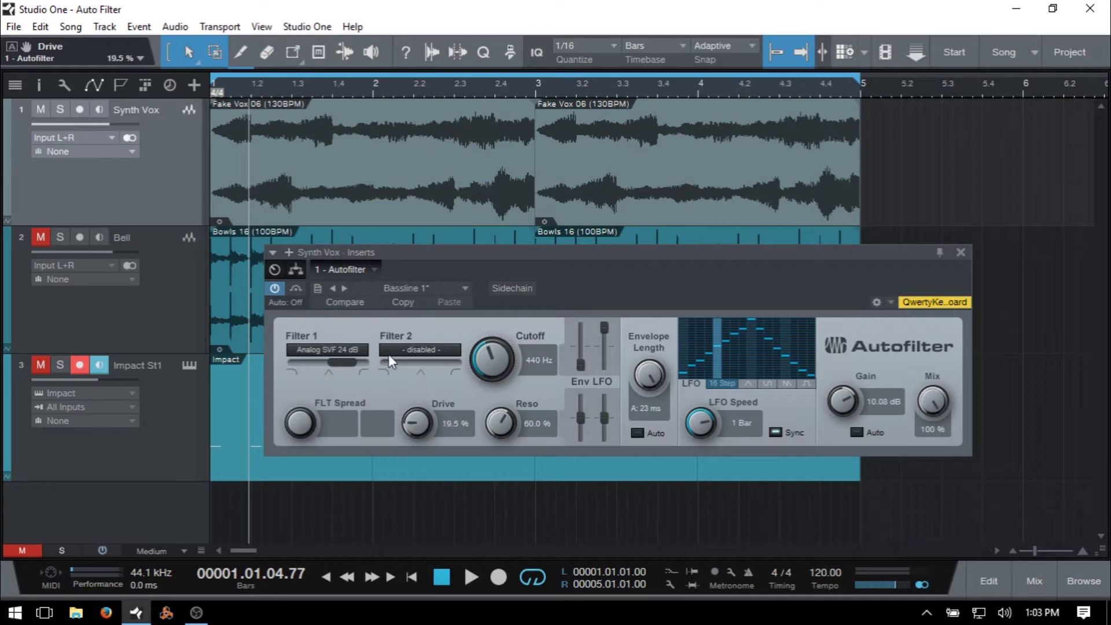
Step: Compare with the stored Bassline 1 settings and reset the cutoff to 8.02 kHz, the resonance to 50.0 % and the drive to 0.0 %
click(345, 304)
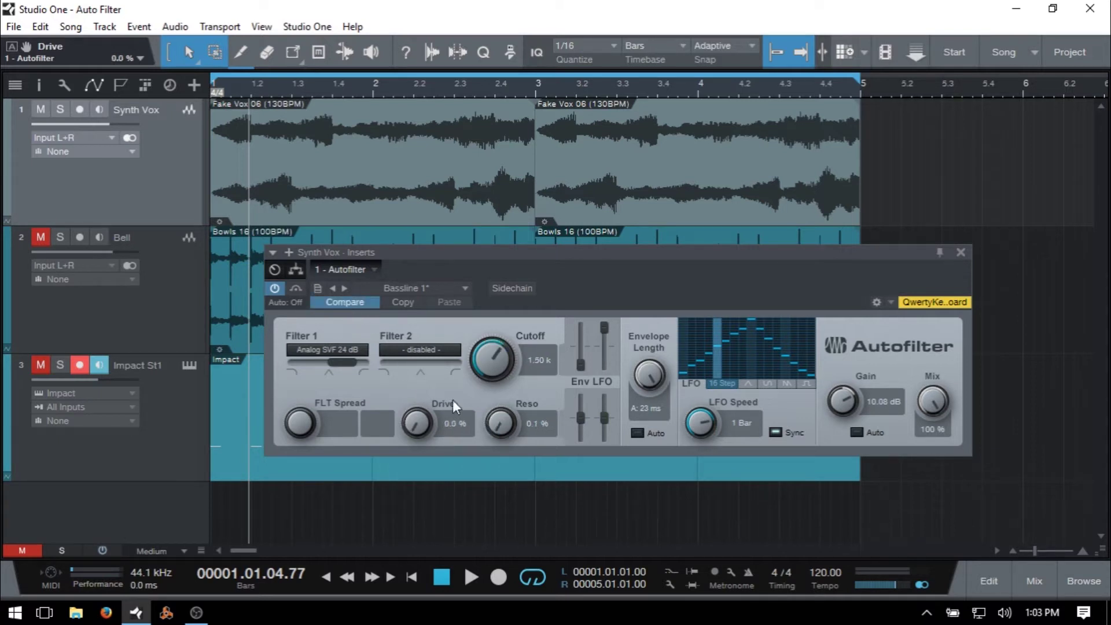
double_click(491, 359)
double_click(504, 429)
double_click(413, 422)
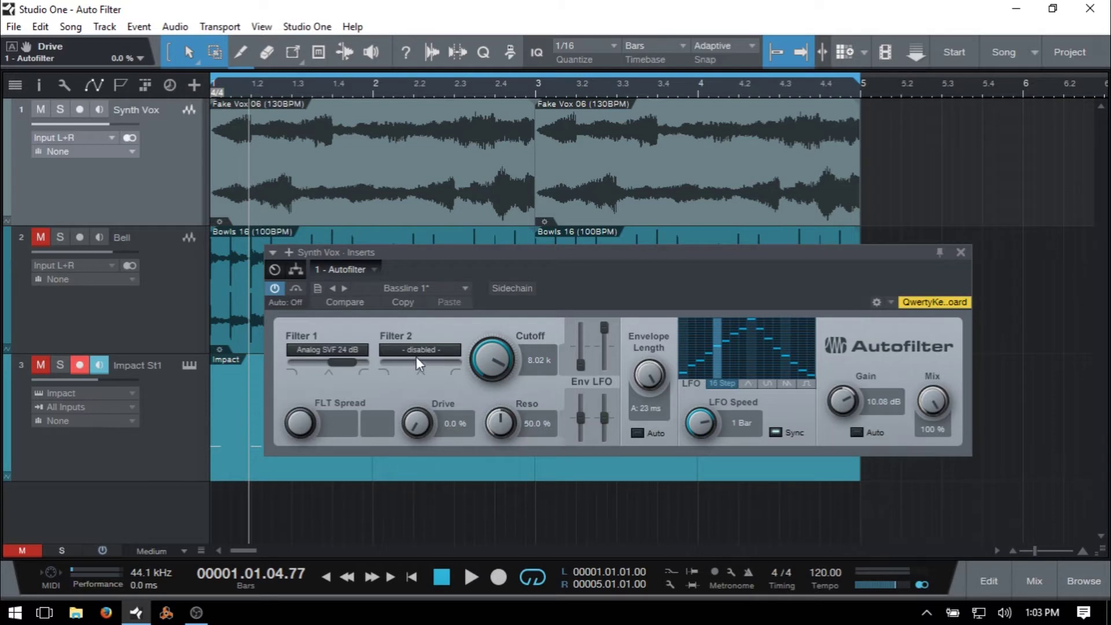
Step: Load the default preset in the Autofilter on the Synth Vox track
click(464, 288)
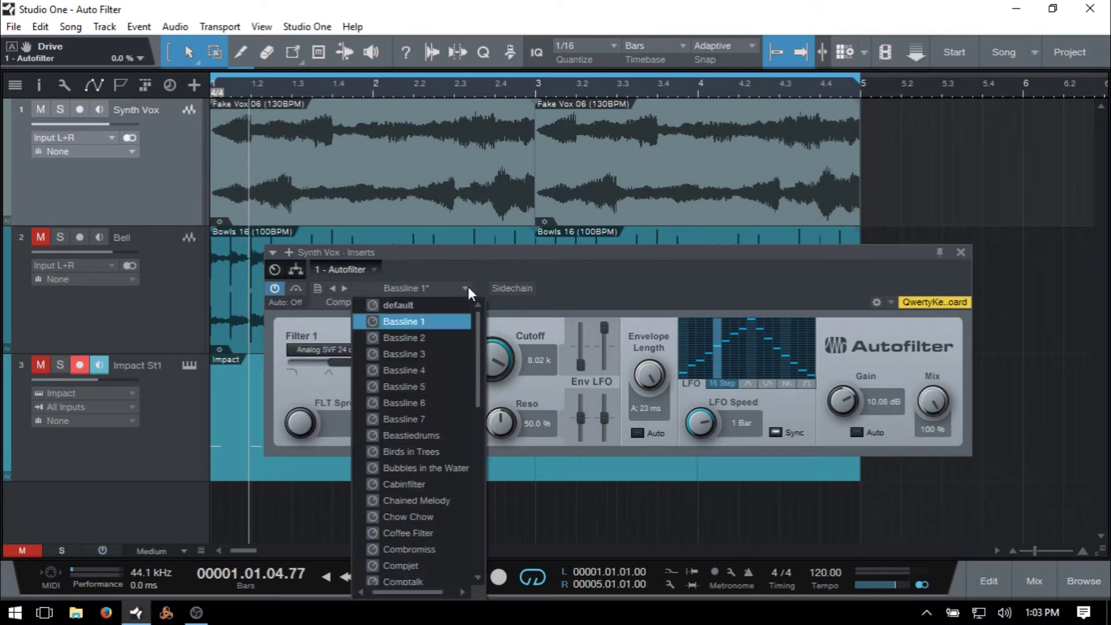
click(418, 305)
click(634, 296)
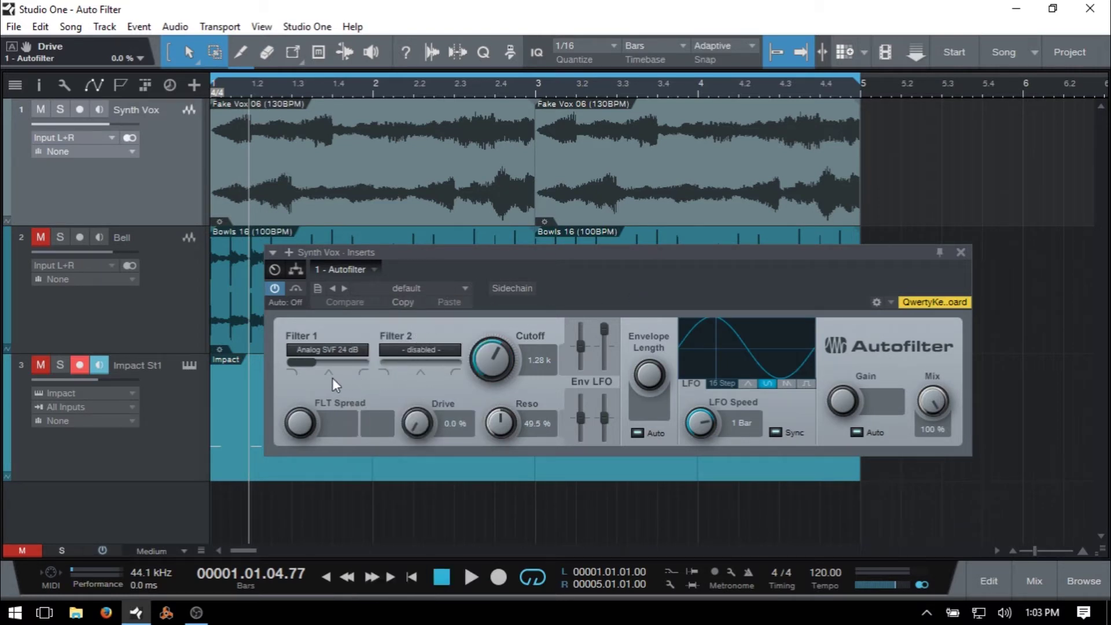
Step: Review the filter styles offered for Filter 1 and Filter 2, keeping Analog SVF 24 dB for Filter 1
click(326, 349)
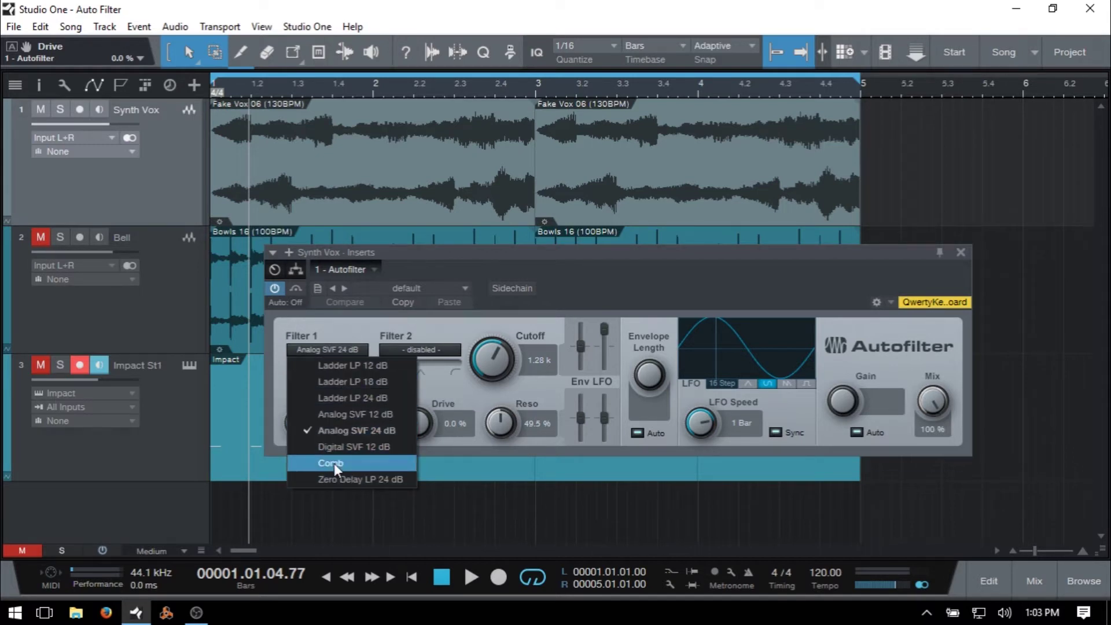
click(348, 322)
click(425, 351)
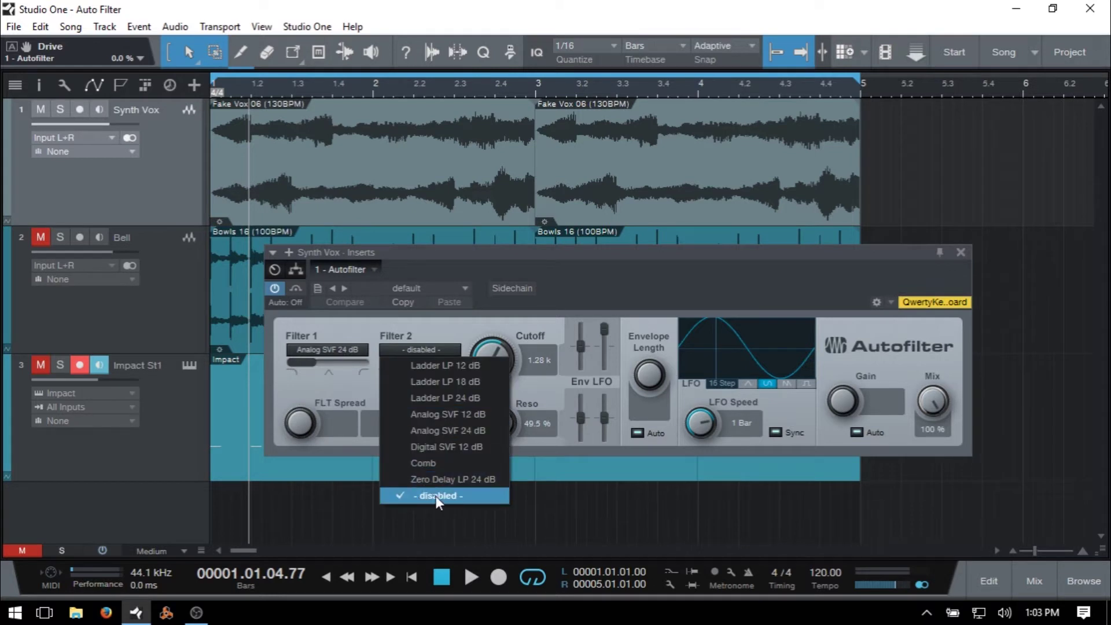
click(365, 321)
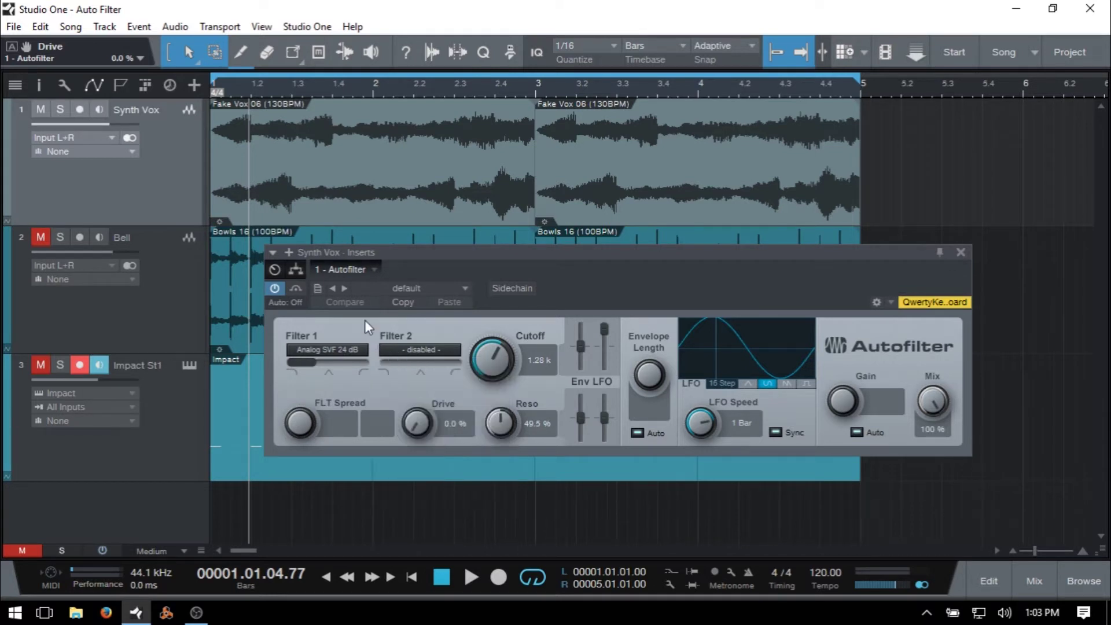
click(332, 350)
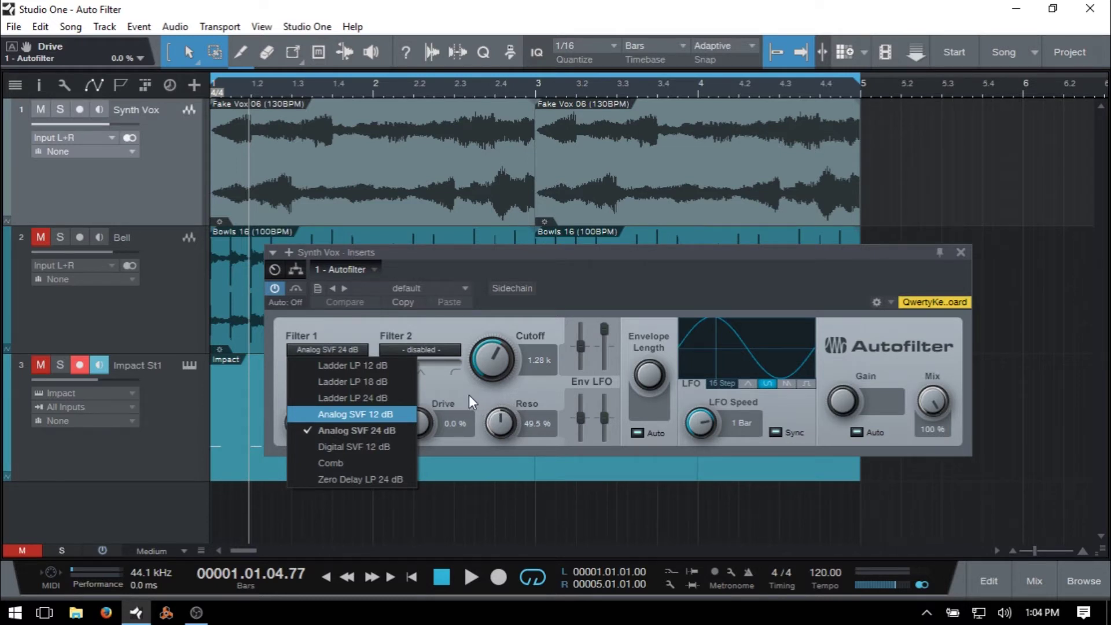
click(485, 395)
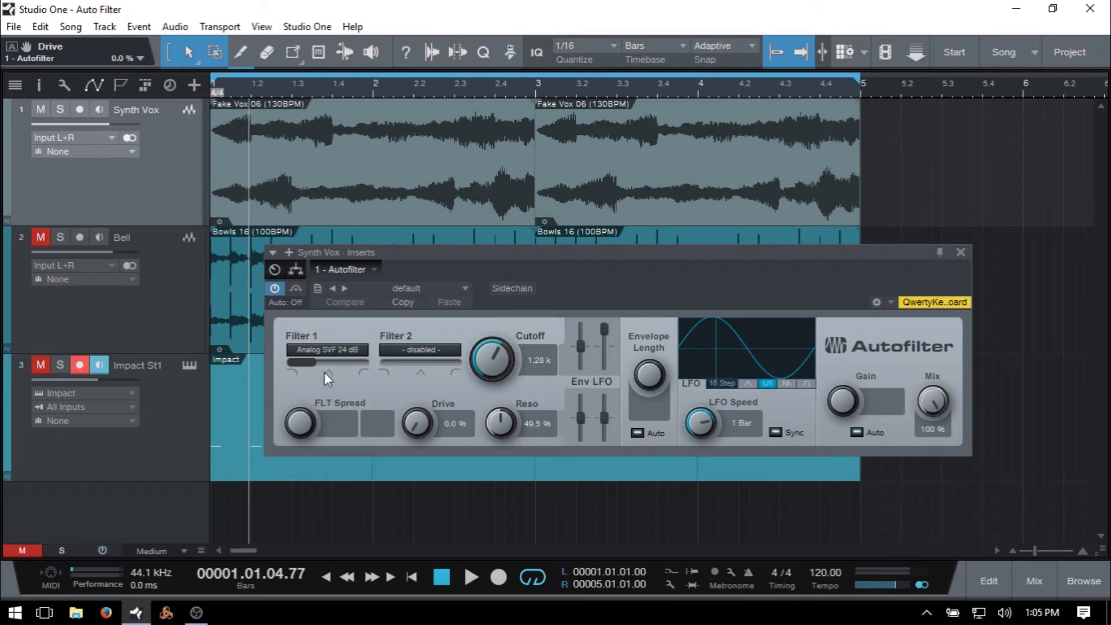
click(332, 348)
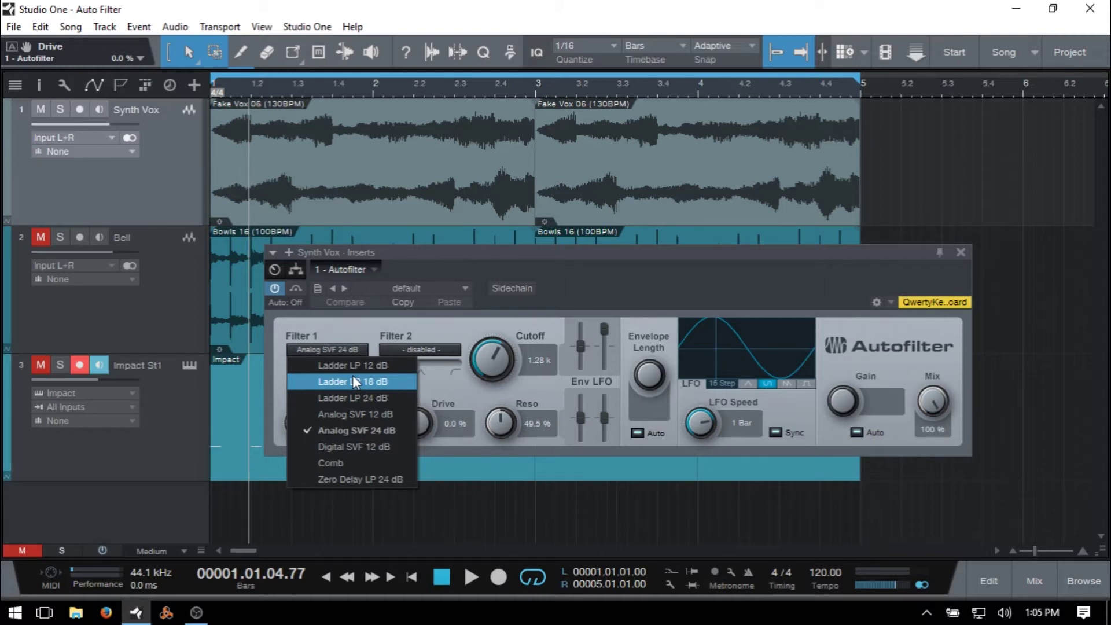
click(379, 433)
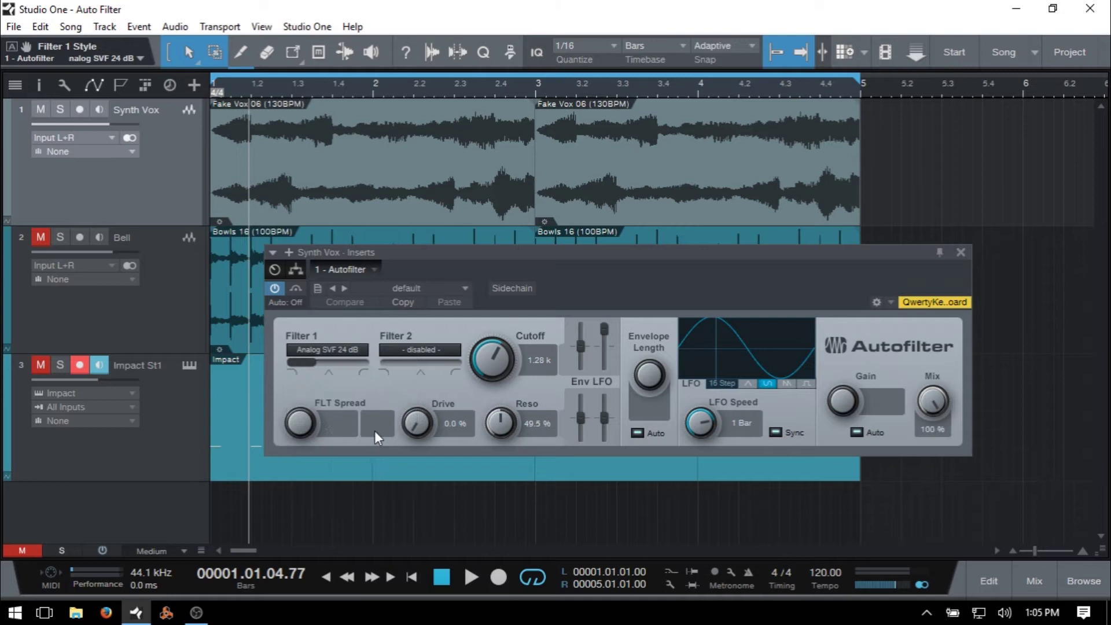
Step: Move Filter 1's type mix through 95% BP / 5% HP and set it to full HP
click(297, 365)
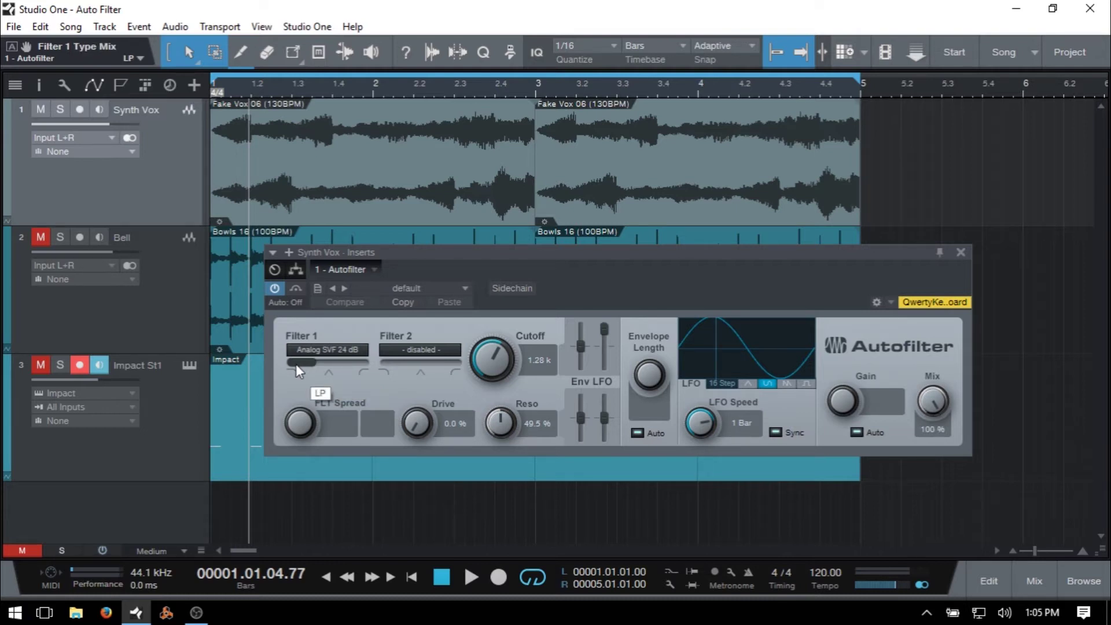
drag(296, 364, 324, 363)
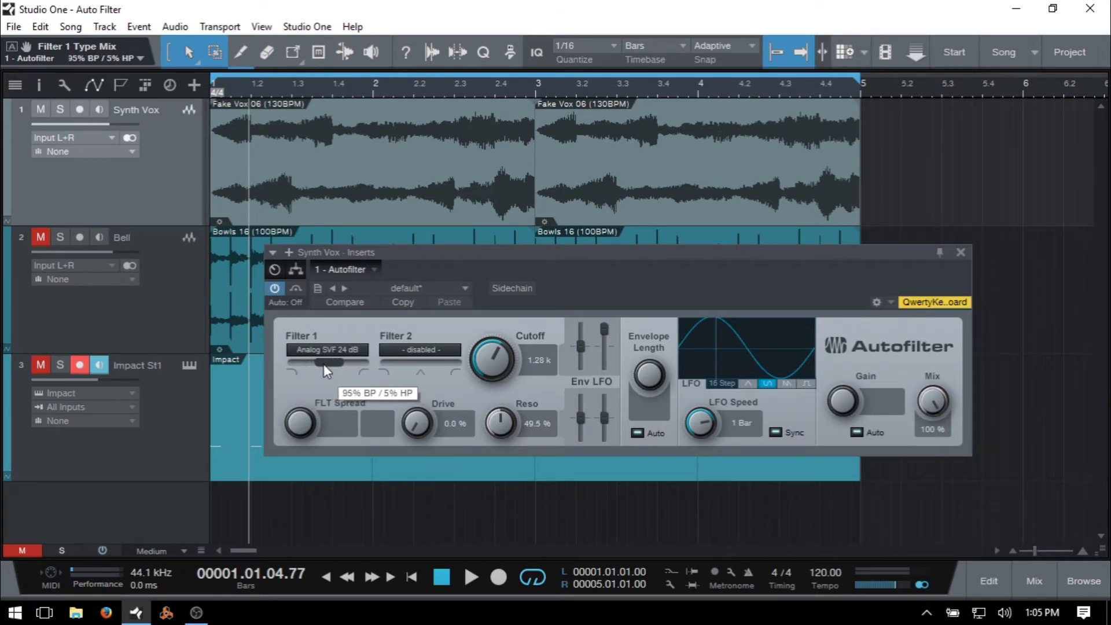
drag(324, 363, 353, 365)
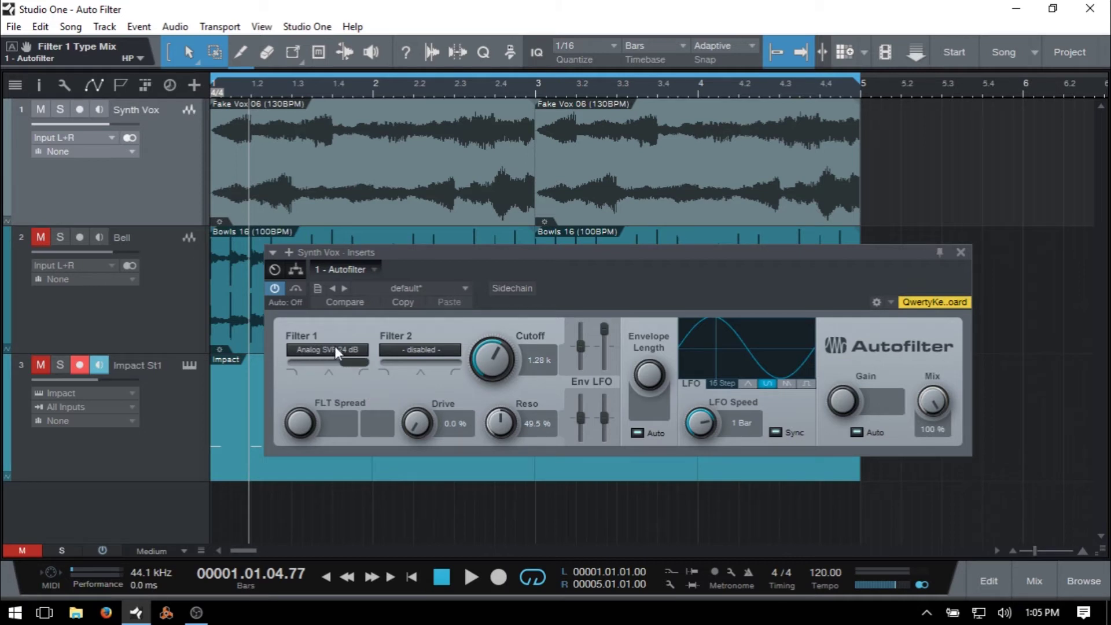
Step: Set Filter 1 to Ladder LP 18 dB and Filter 2 to Ladder LP 24 dB
click(332, 349)
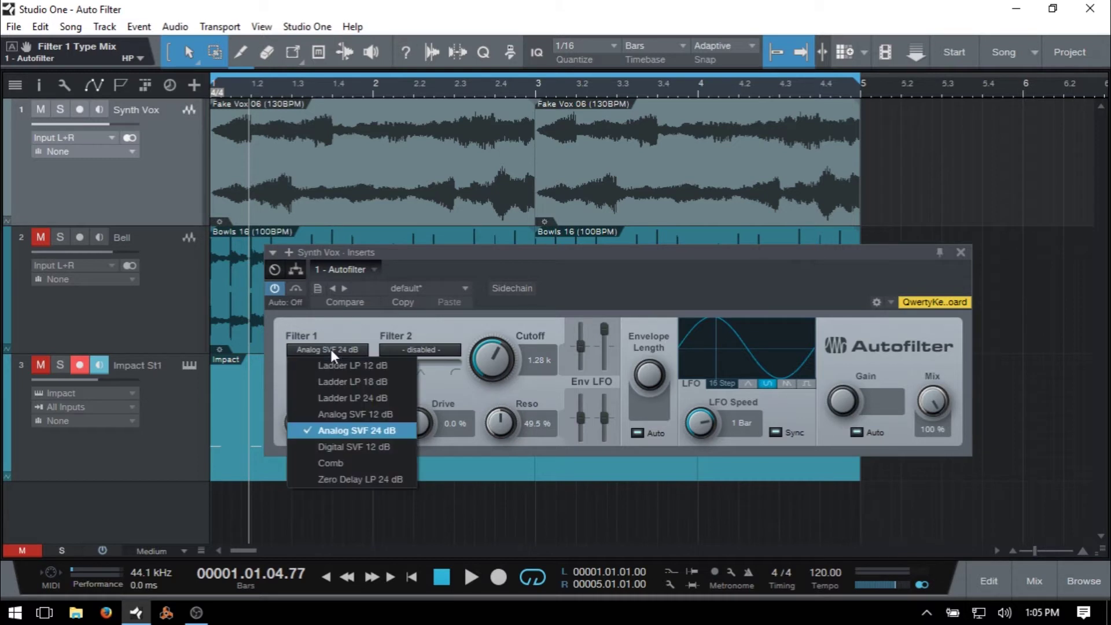
click(345, 381)
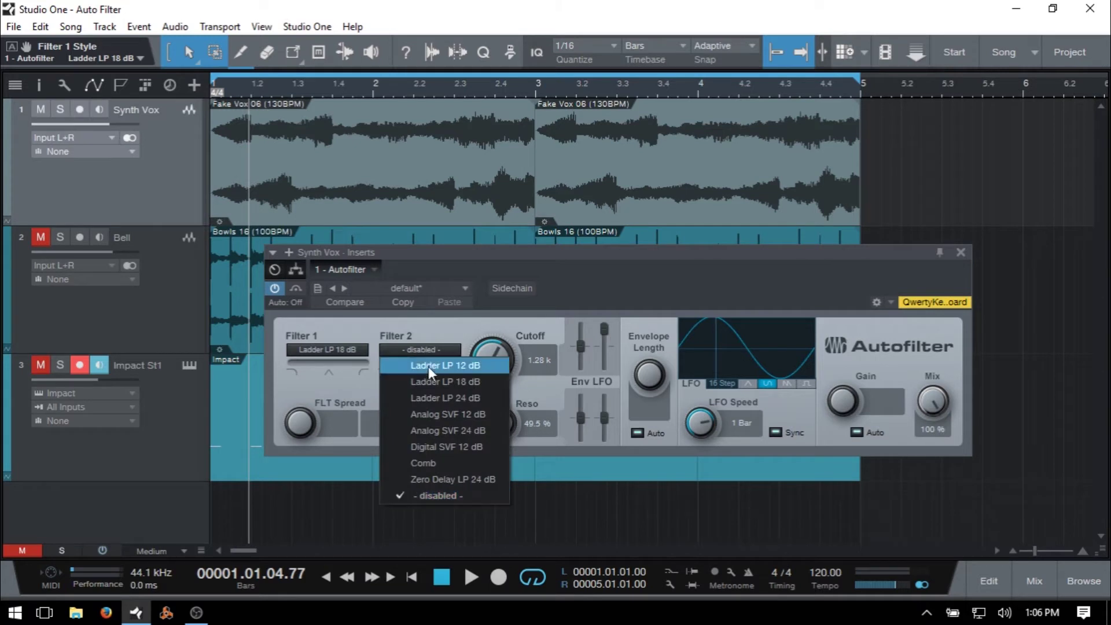
click(425, 397)
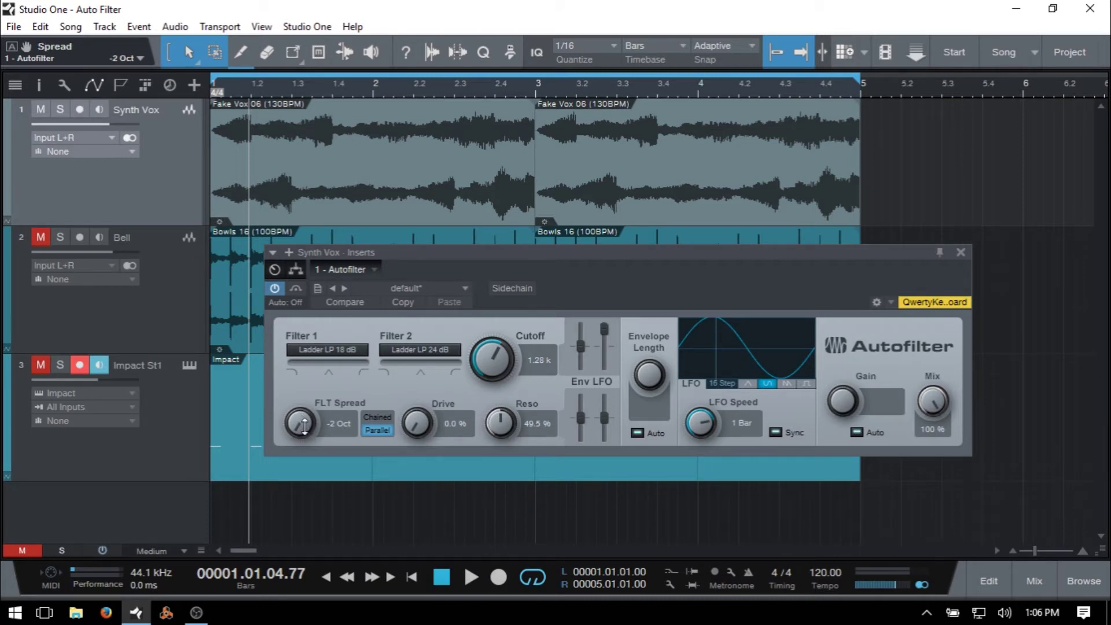
Step: Try other filter spreads, Chained routing and a higher drive, returning them to None, Parallel and 0.0 %
drag(301, 428, 301, 405)
drag(296, 422, 297, 517)
alt+click(297, 424)
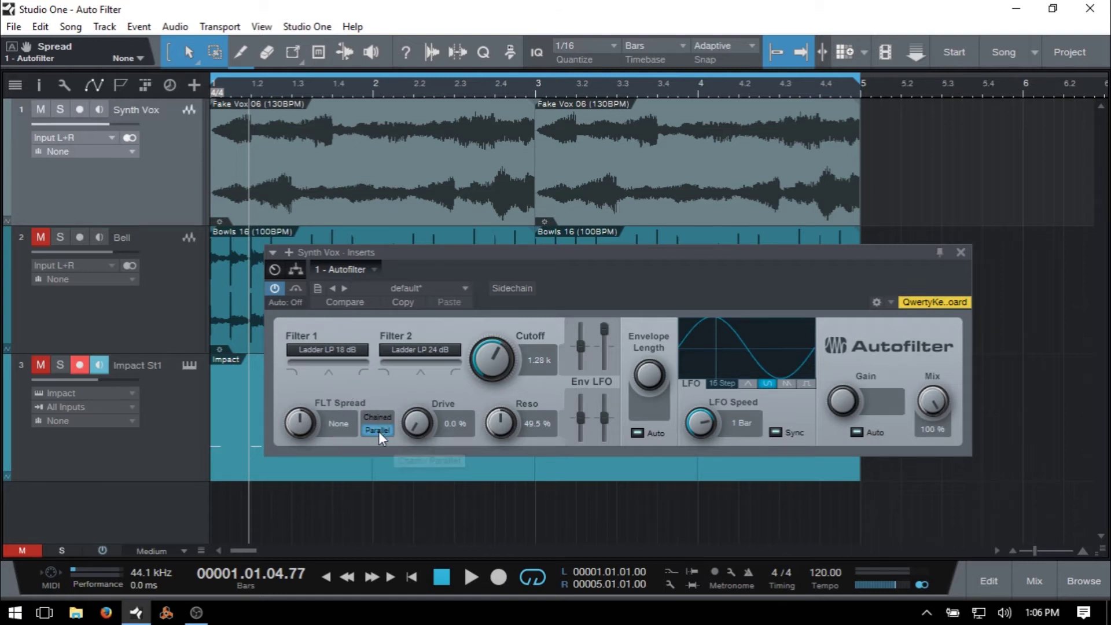
click(377, 417)
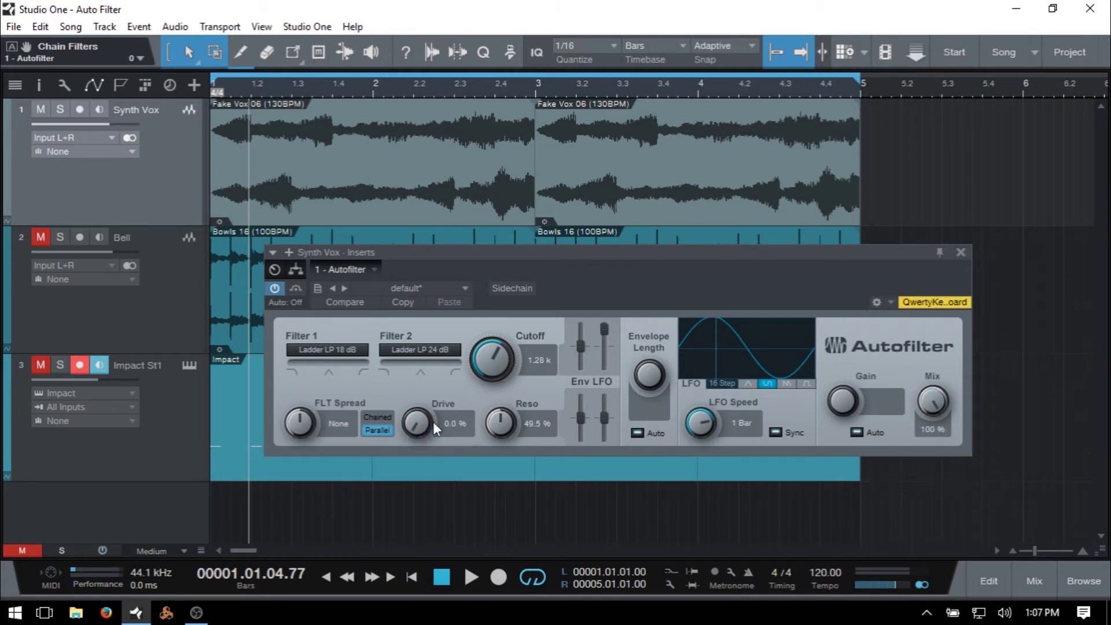
drag(420, 427, 438, 237)
double_click(415, 418)
Step: Raise the Autofilter's cutoff to 16.00 kHz and set the LFO modulation of the cutoff to 0.0 %
drag(488, 352, 508, 278)
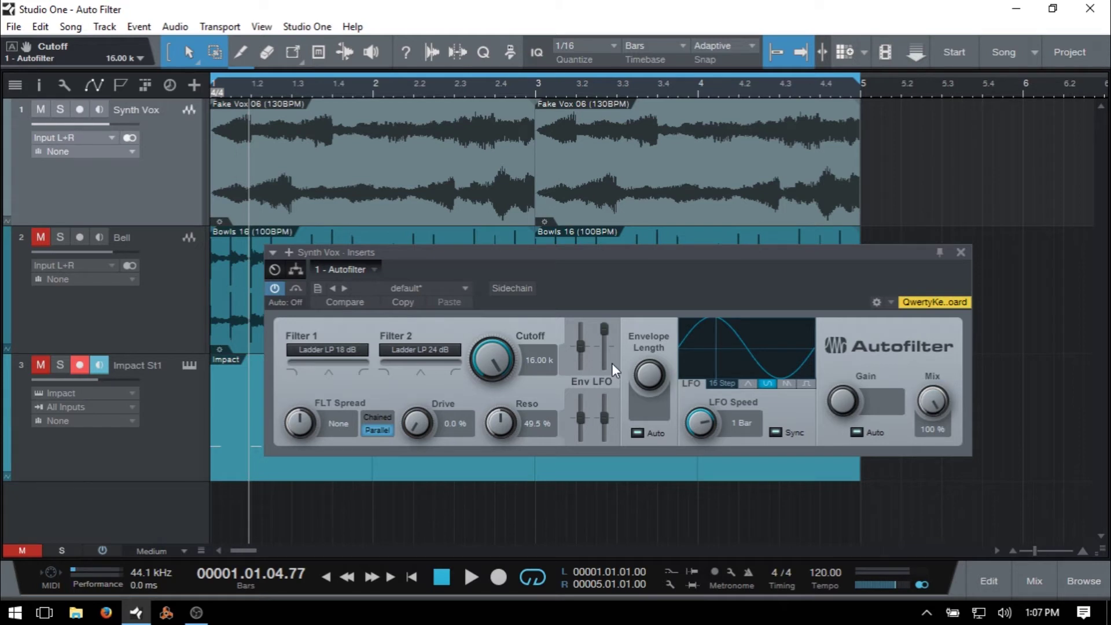
click(581, 345)
drag(603, 329, 606, 346)
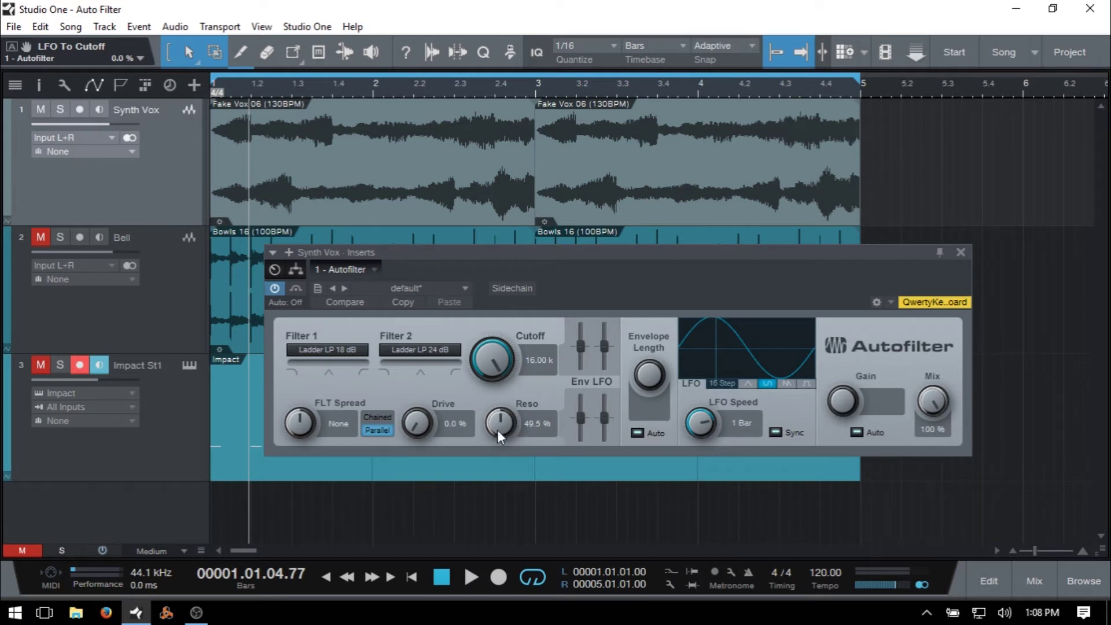
Step: Try lower cutoffs of 3.13 kHz and 738 Hz together with resonances of 44.5 % and 56.5 %
mouse_move(498, 430)
mouse_down()
mouse_move(518, 563)
mouse_move(495, 298)
mouse_move(508, 439)
mouse_up()
drag(495, 356, 492, 394)
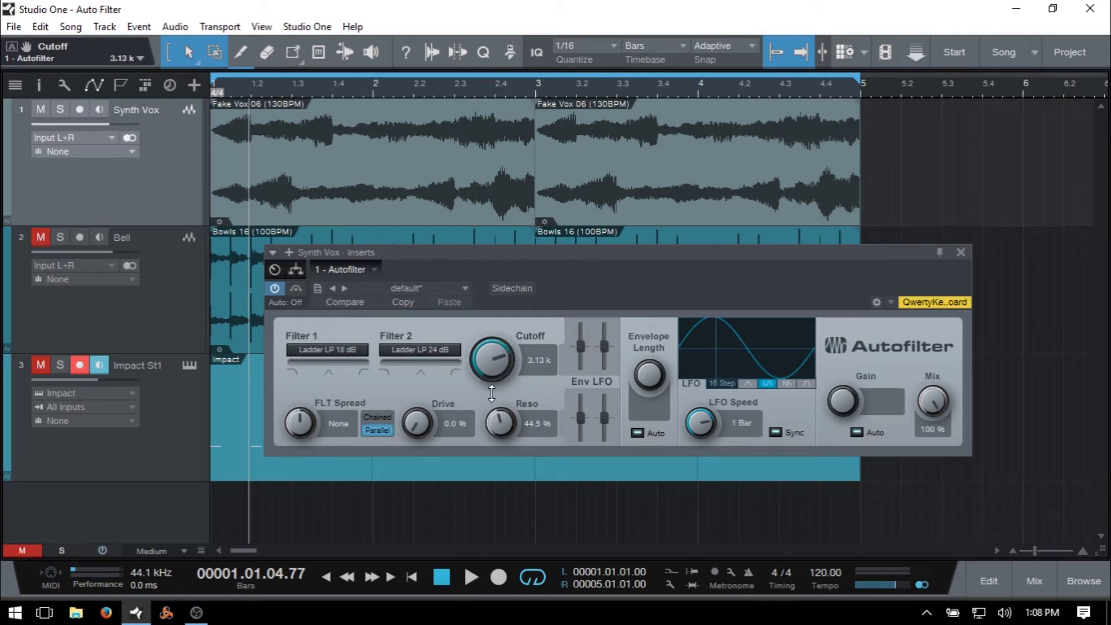
drag(492, 394, 492, 431)
drag(499, 422, 501, 404)
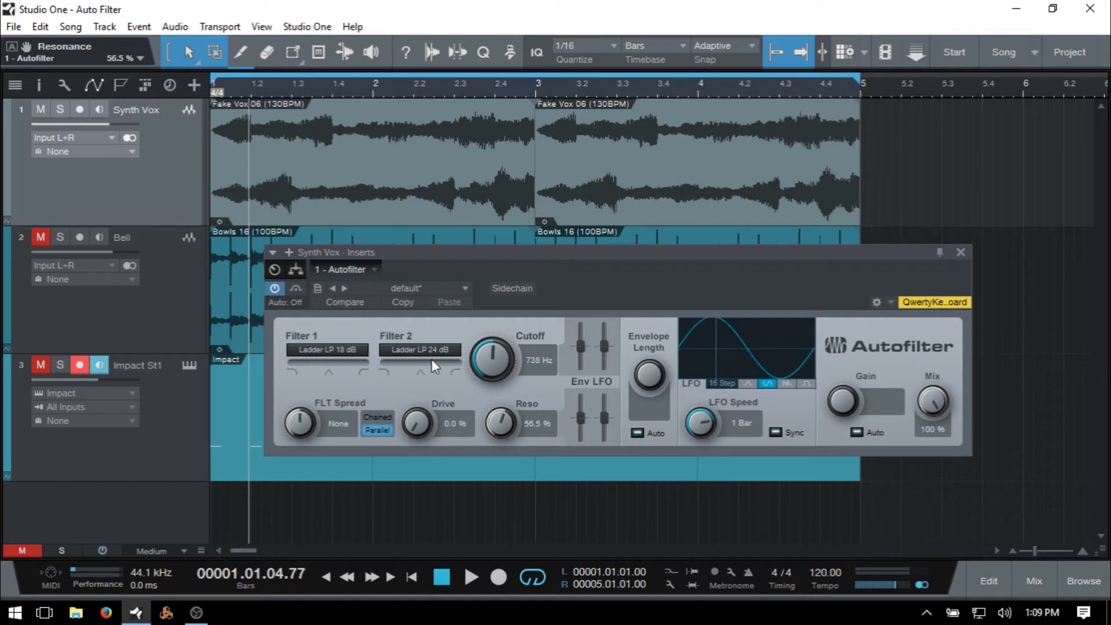
Step: Disable Filter 2 and set the cutoff to 16.00 kHz and the resonance to 35.5 %
click(417, 349)
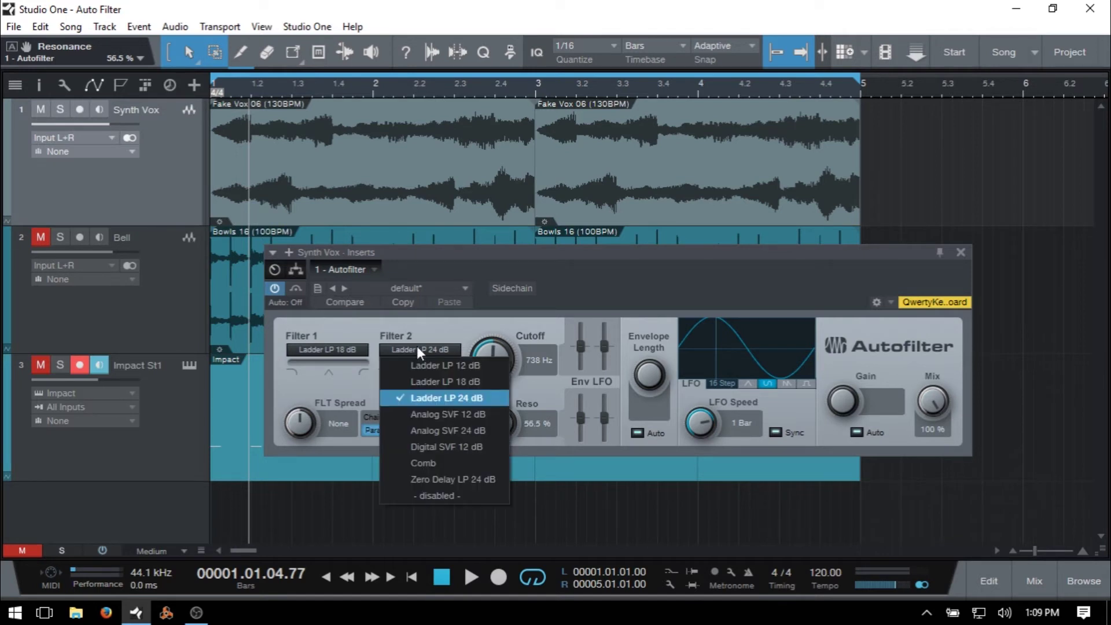
click(433, 495)
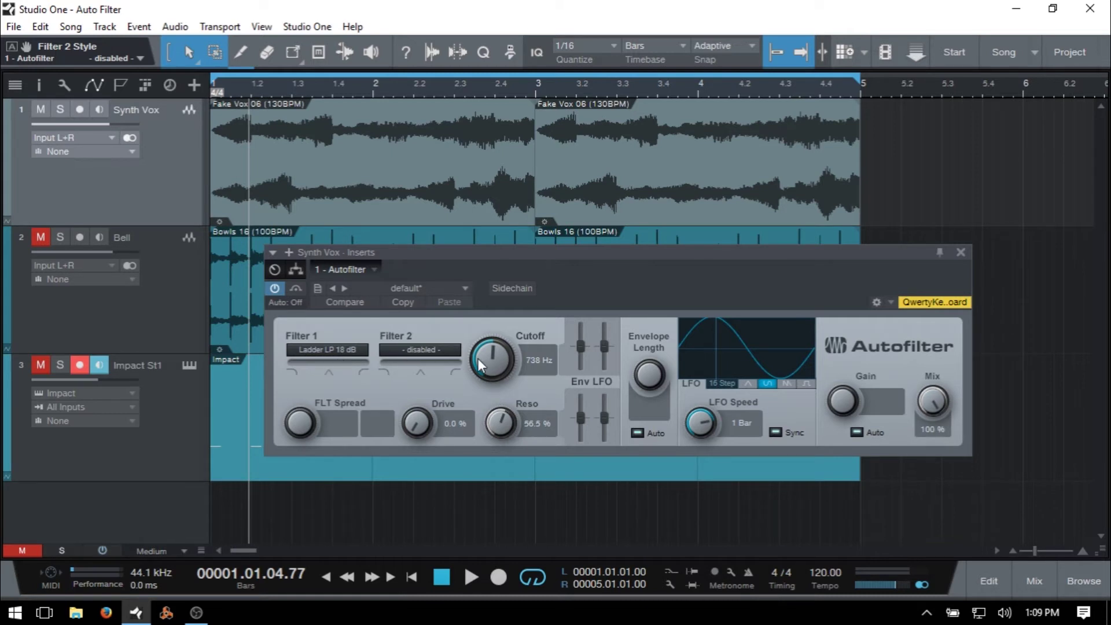
drag(491, 357, 499, 250)
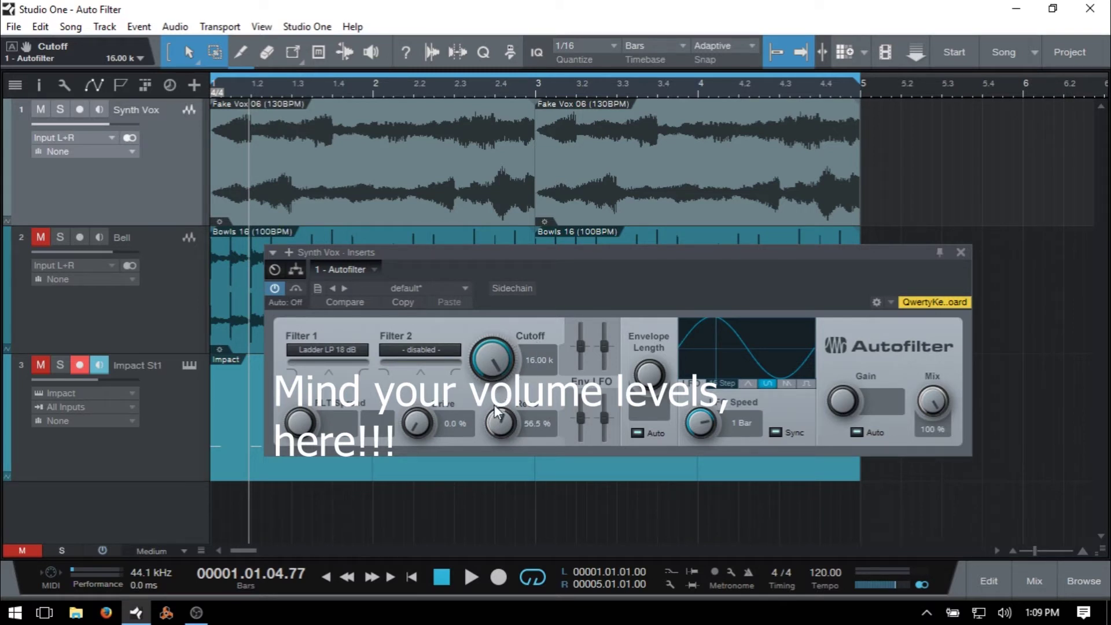
drag(499, 423, 506, 468)
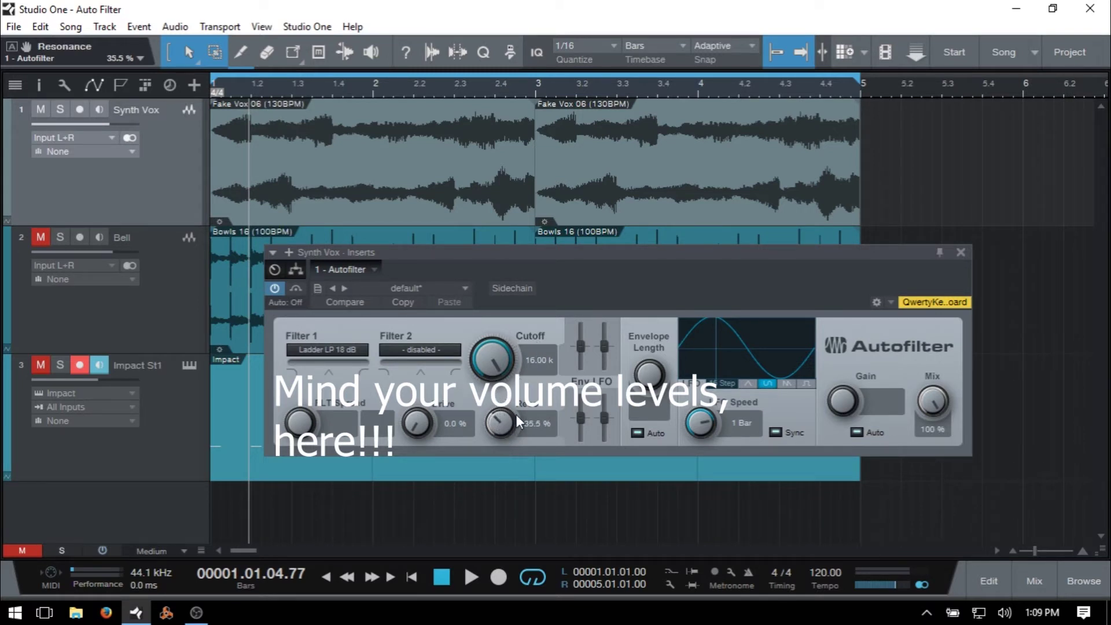
Step: During playback, set the gain to -3.12 dB, lower the cutoff to 811 Hz and raise it to 7.53 kHz
key(space)
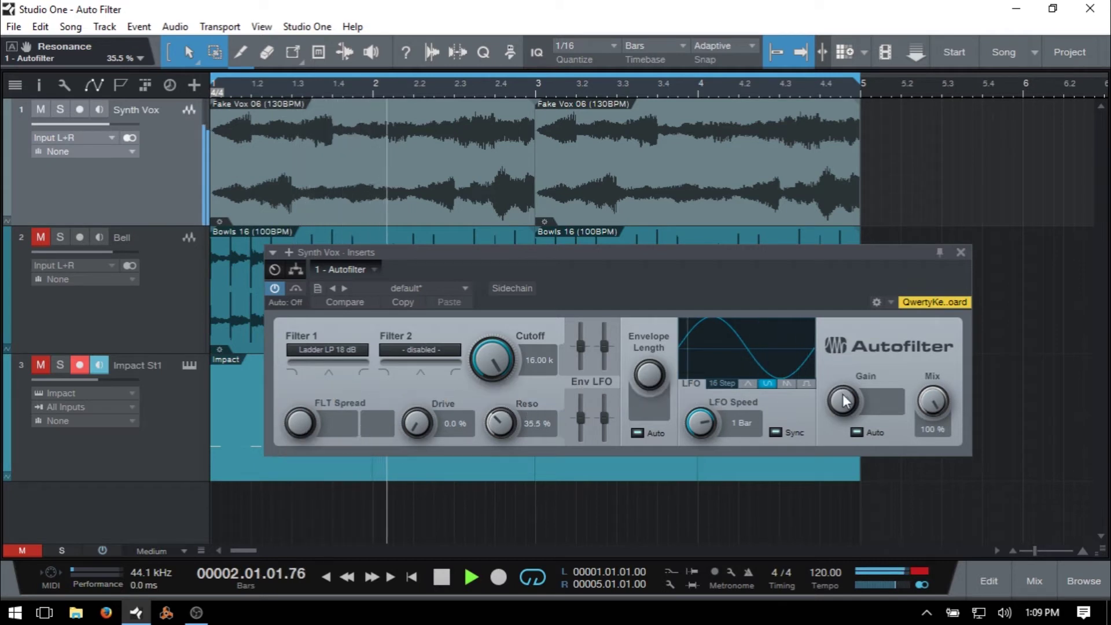
drag(844, 401, 843, 406)
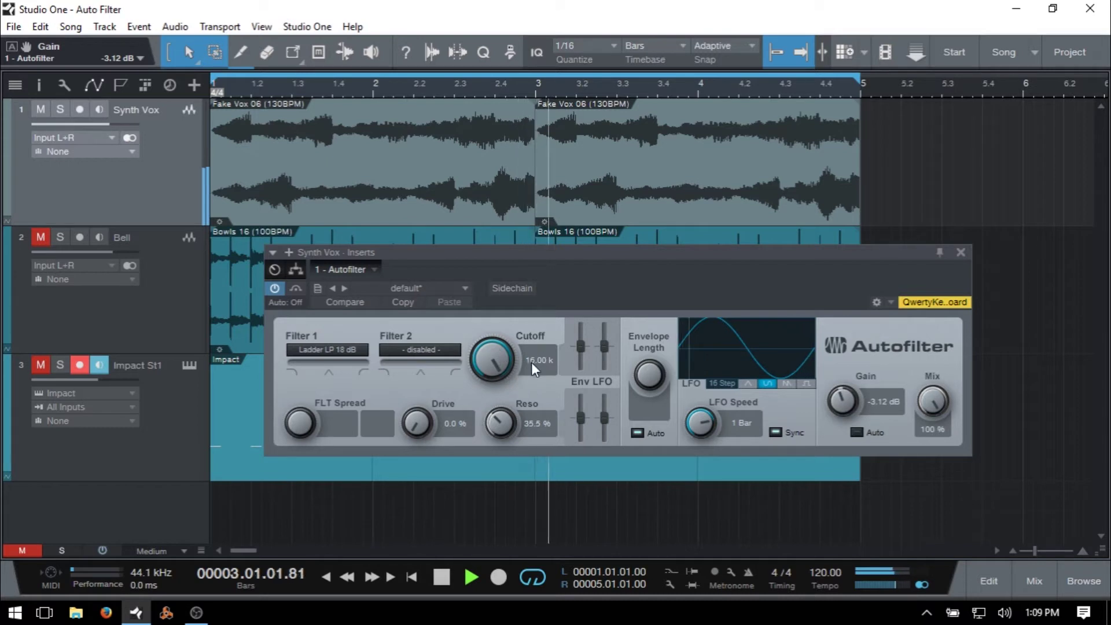
drag(497, 349, 505, 434)
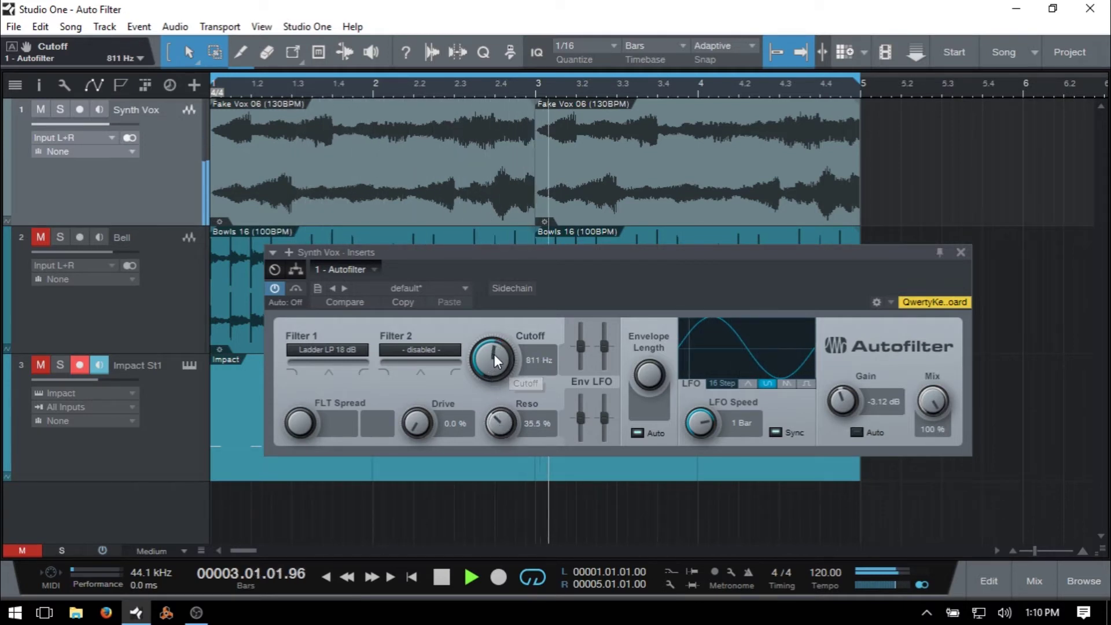
drag(495, 354, 506, 299)
key(space)
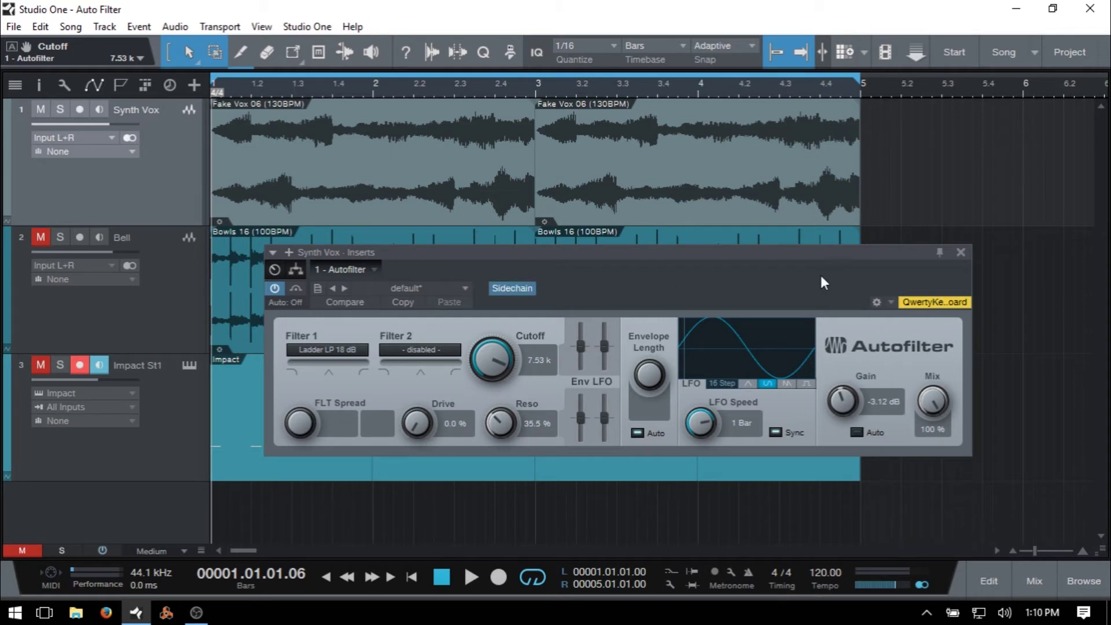
Step: Close the Autofilter window, play the Synth Vox and Impact tracks briefly, and show the mixing console
click(961, 253)
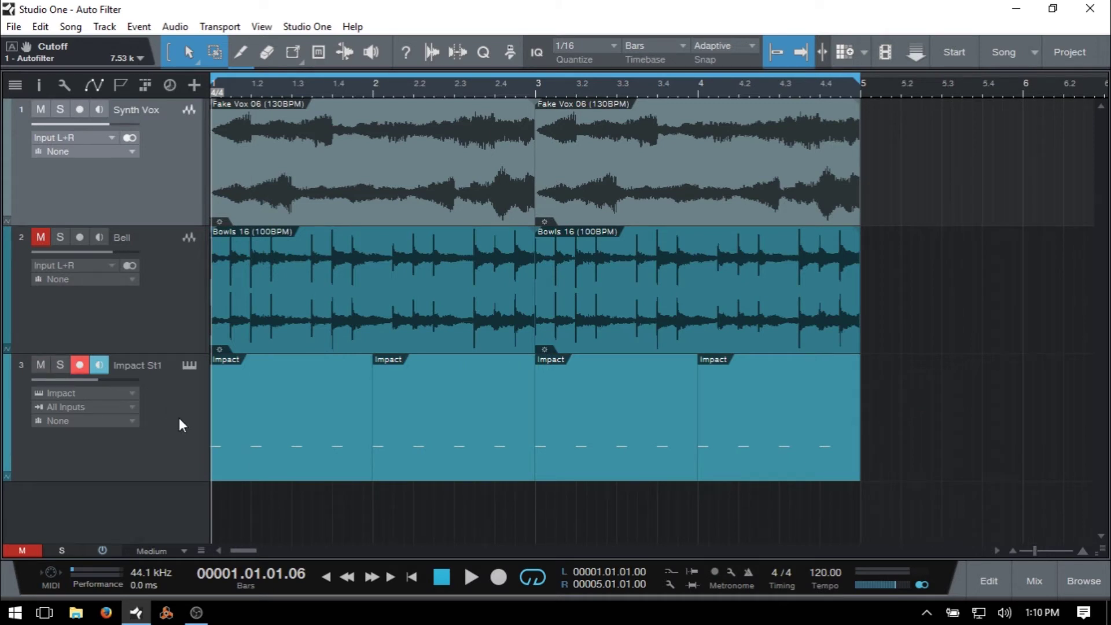
key(space)
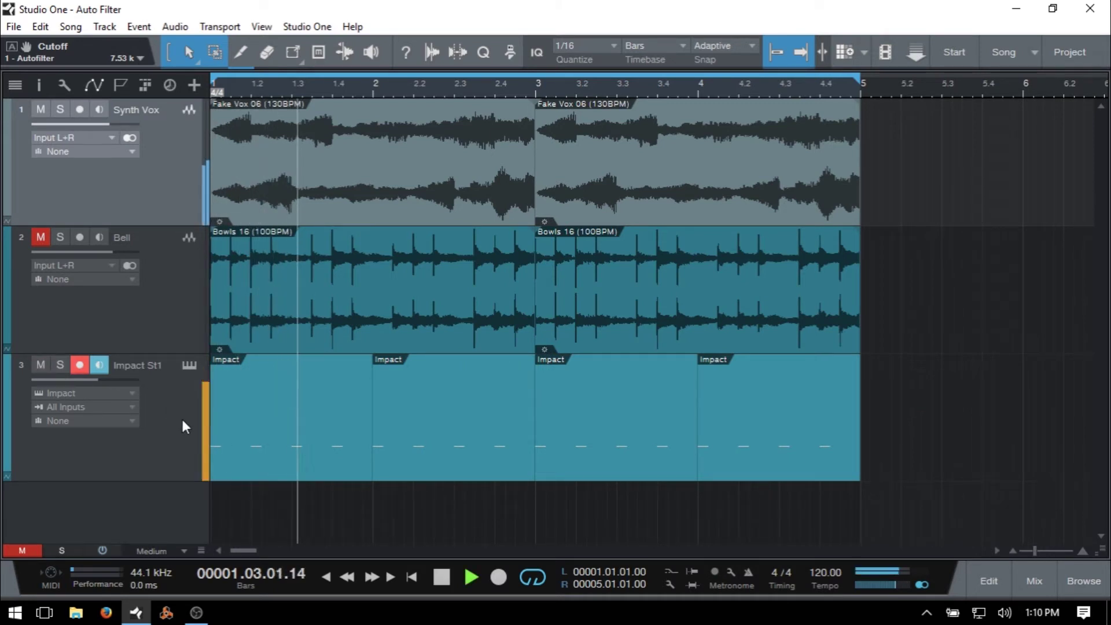
key(space)
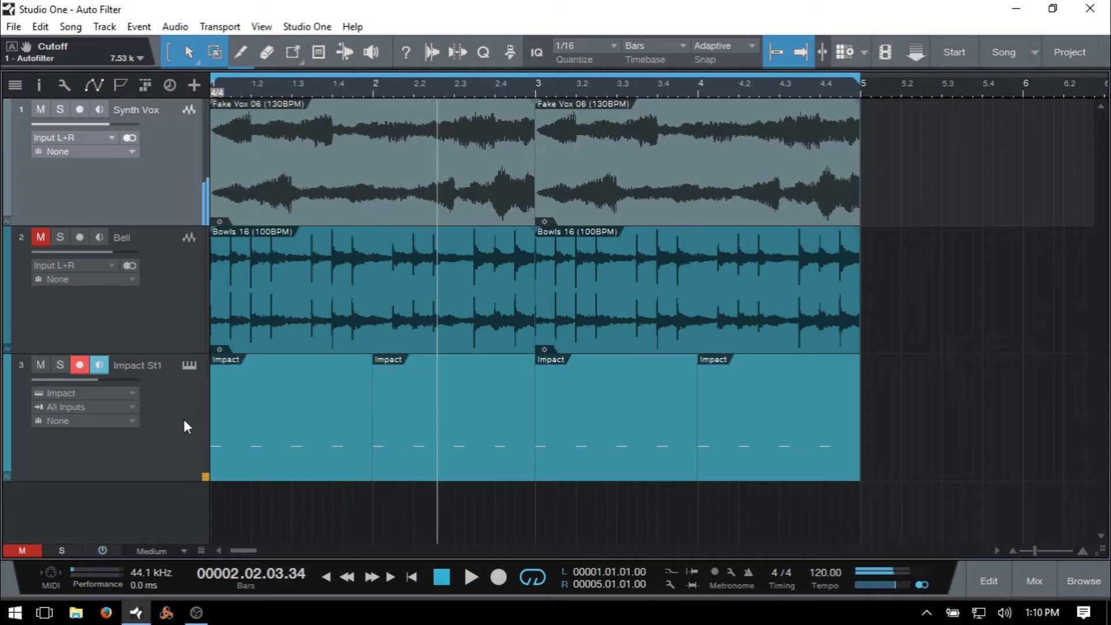
key(F3)
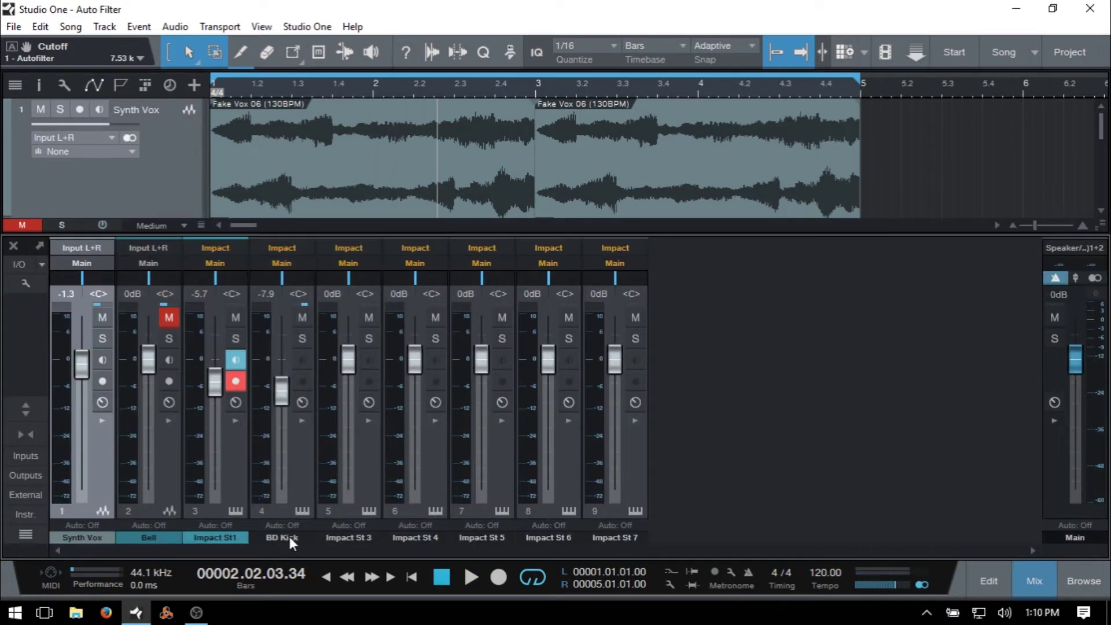
Step: Show the BD Kick channel's inserts and sends, and remove its unassigned send
click(300, 421)
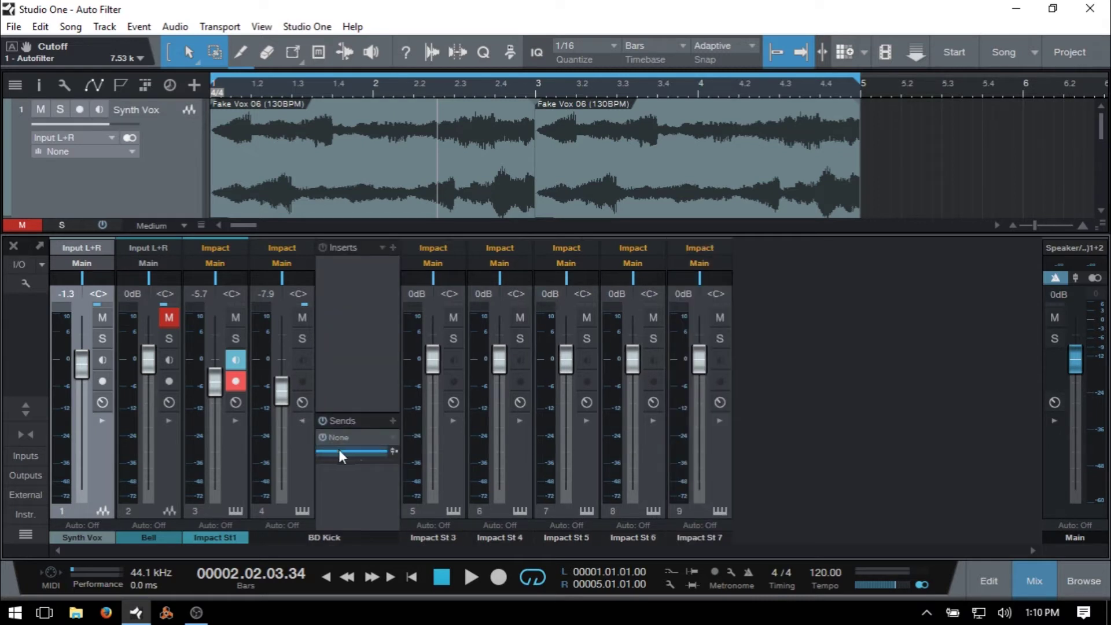
click(391, 440)
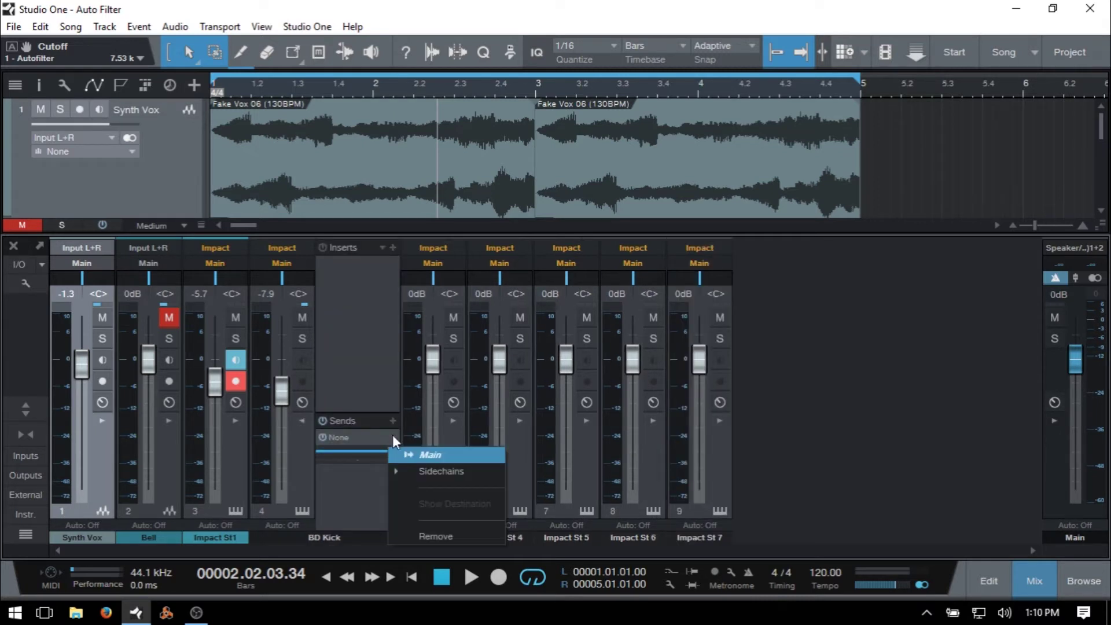
click(417, 535)
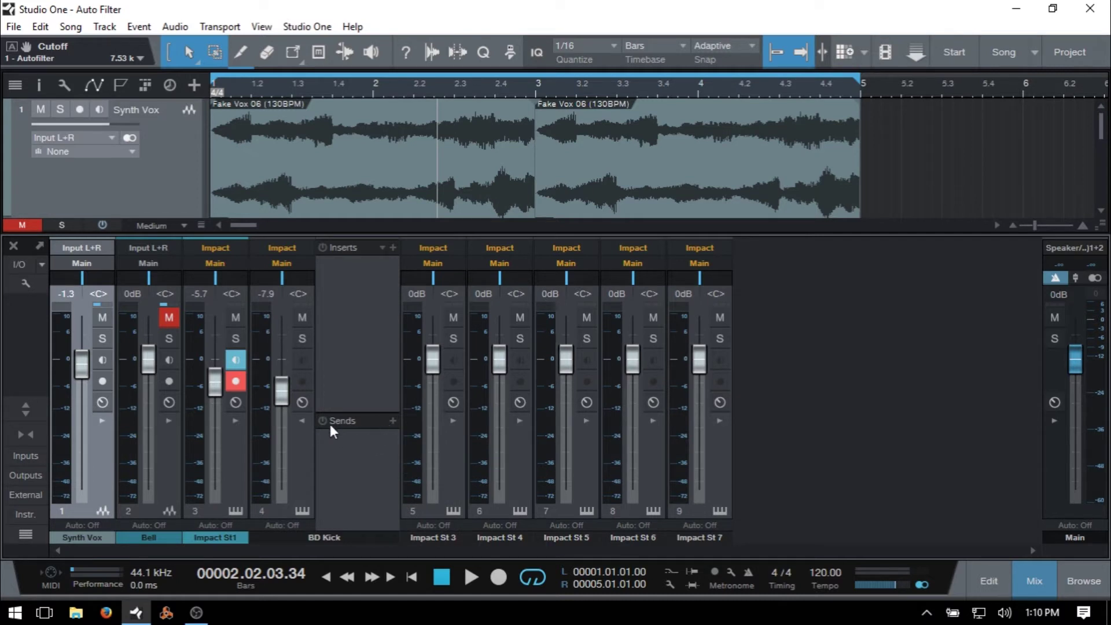
Step: Add a send from BD Kick to the Synth Vox Autofilter sidechain and raise its send level to +10.0
click(393, 422)
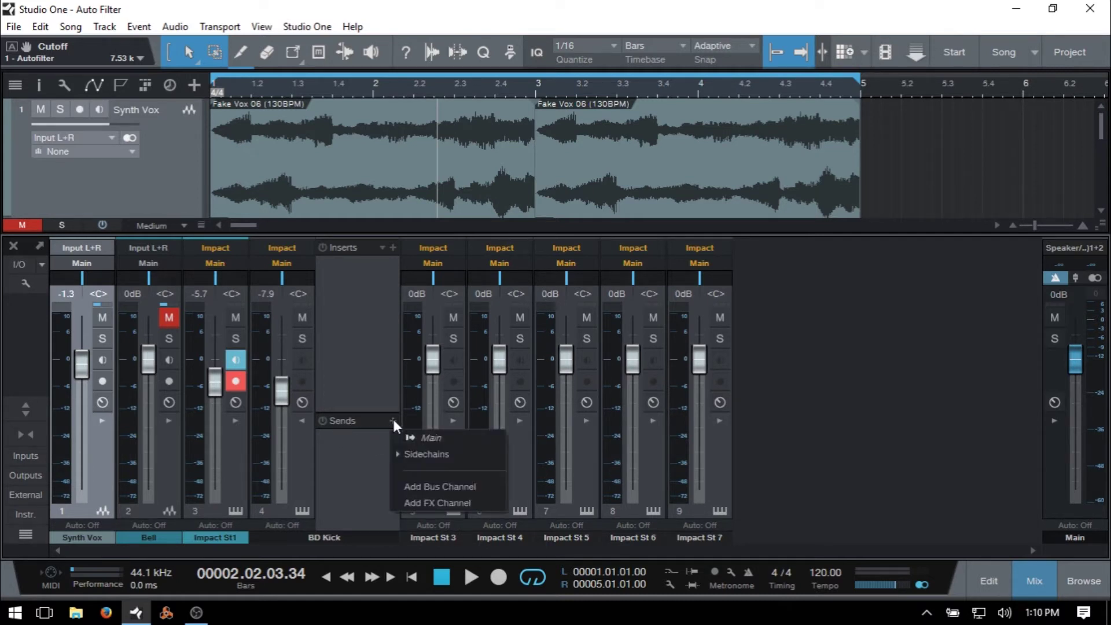
click(410, 457)
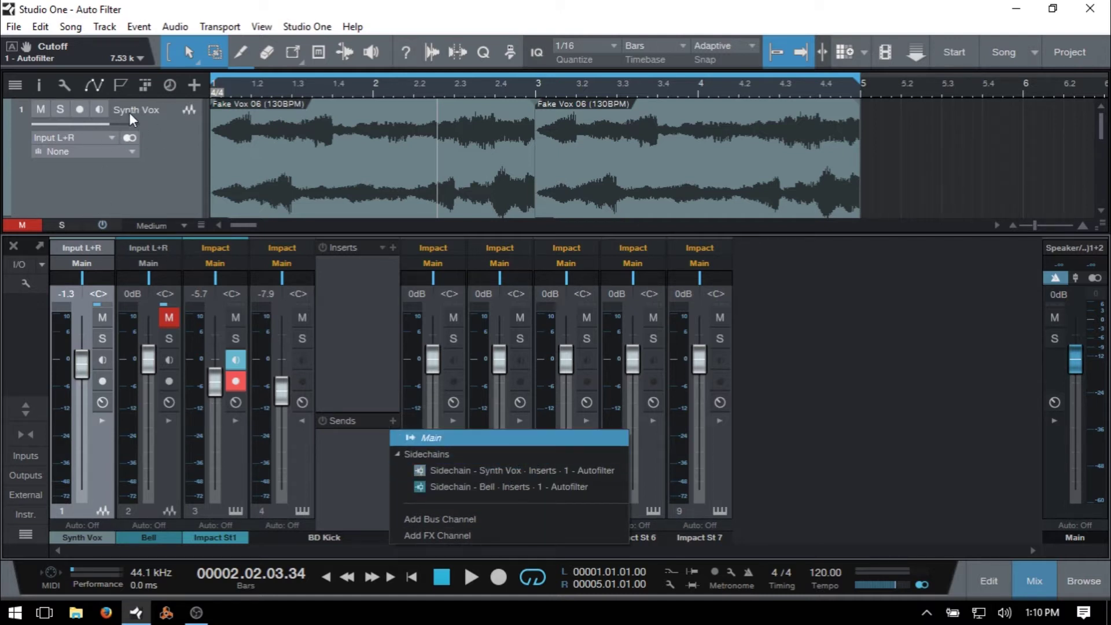
click(497, 469)
drag(360, 449, 391, 453)
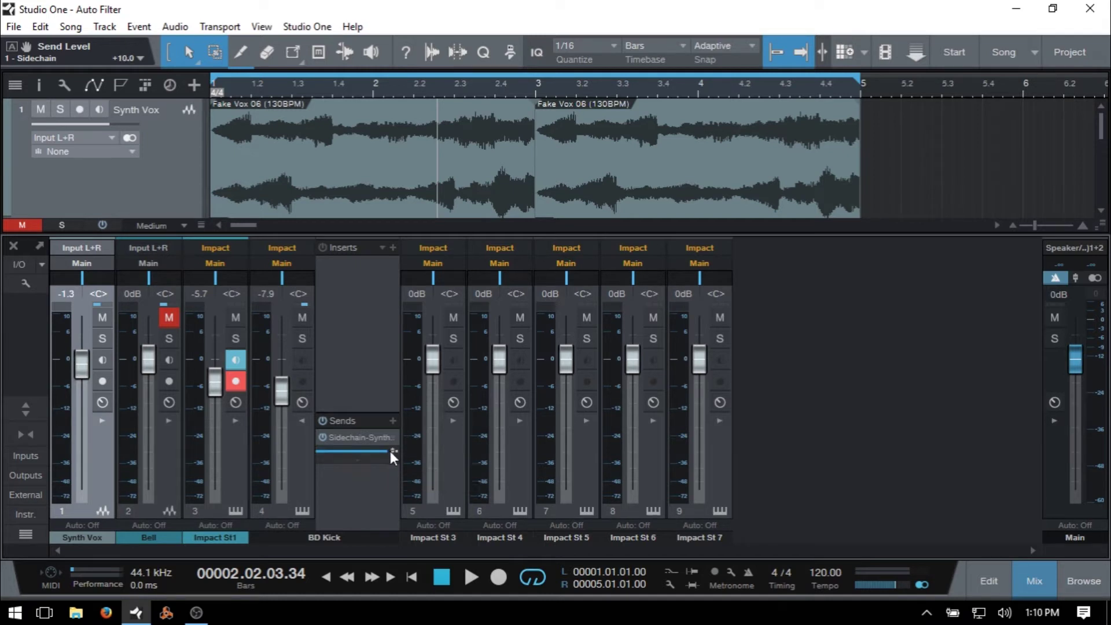
Step: Hide the mixing console and reopen the Synth Vox track's Autofilter window, placing it over the lower part of the arrangement
click(304, 422)
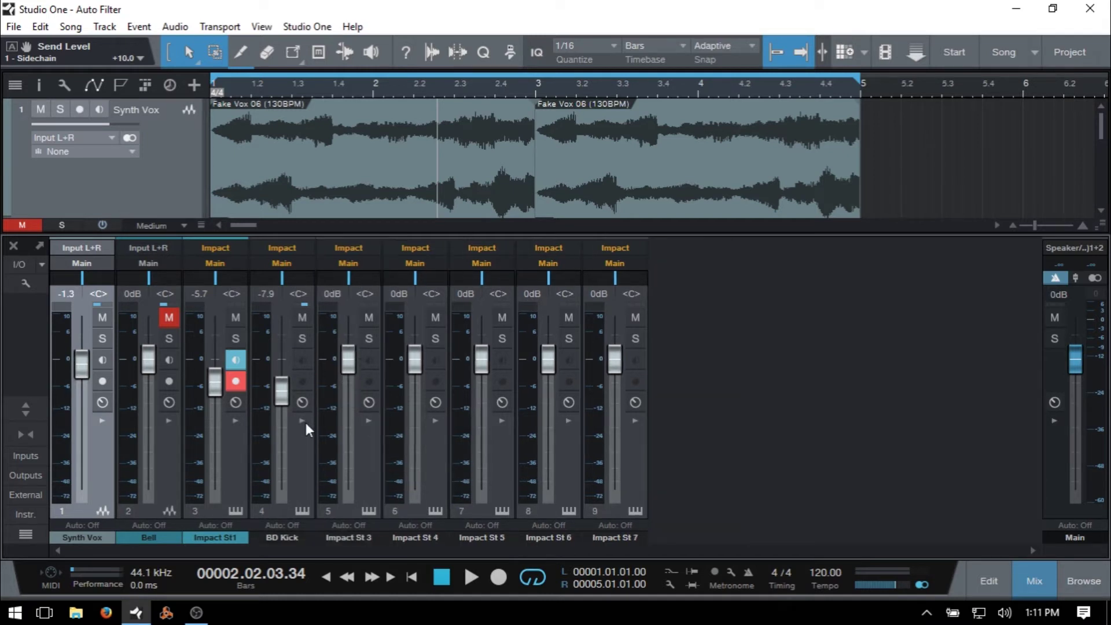
key(F3)
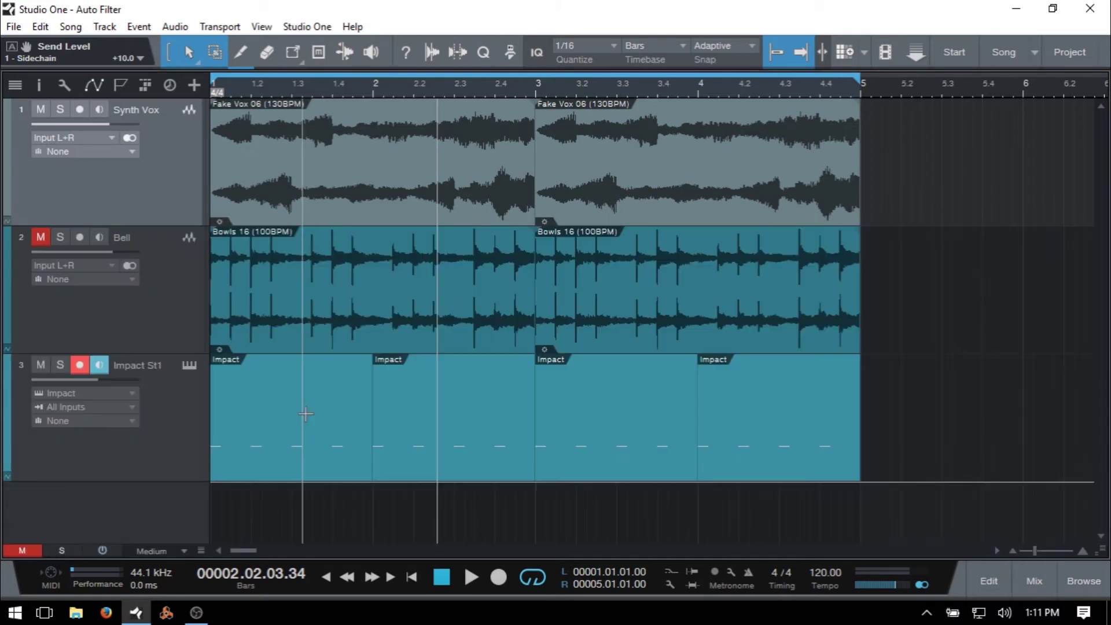
key(F4)
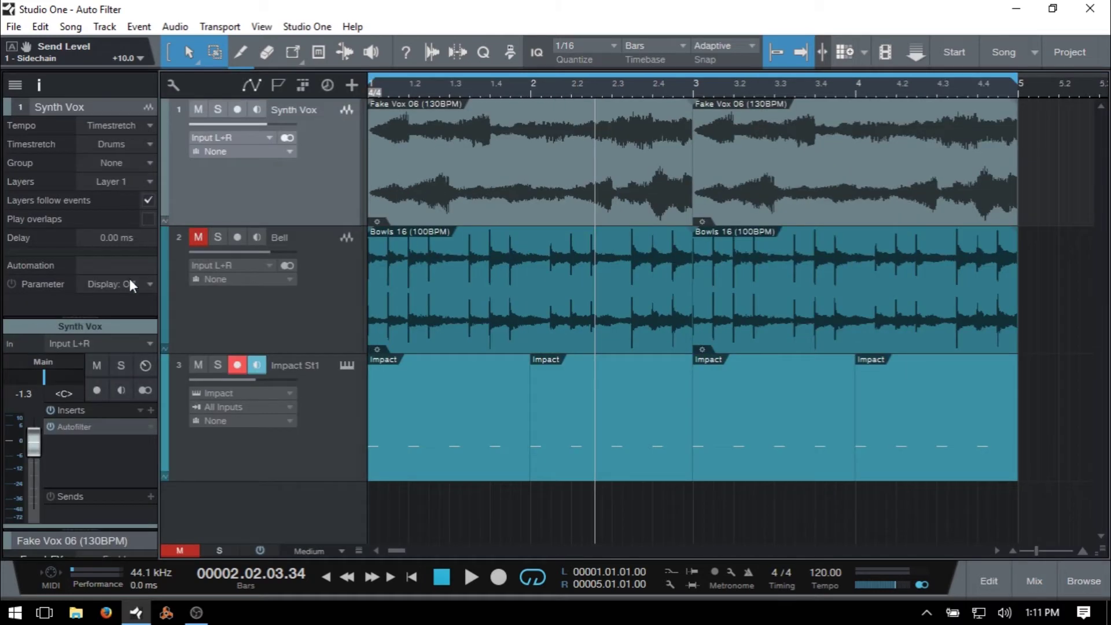
click(72, 429)
drag(586, 250, 602, 304)
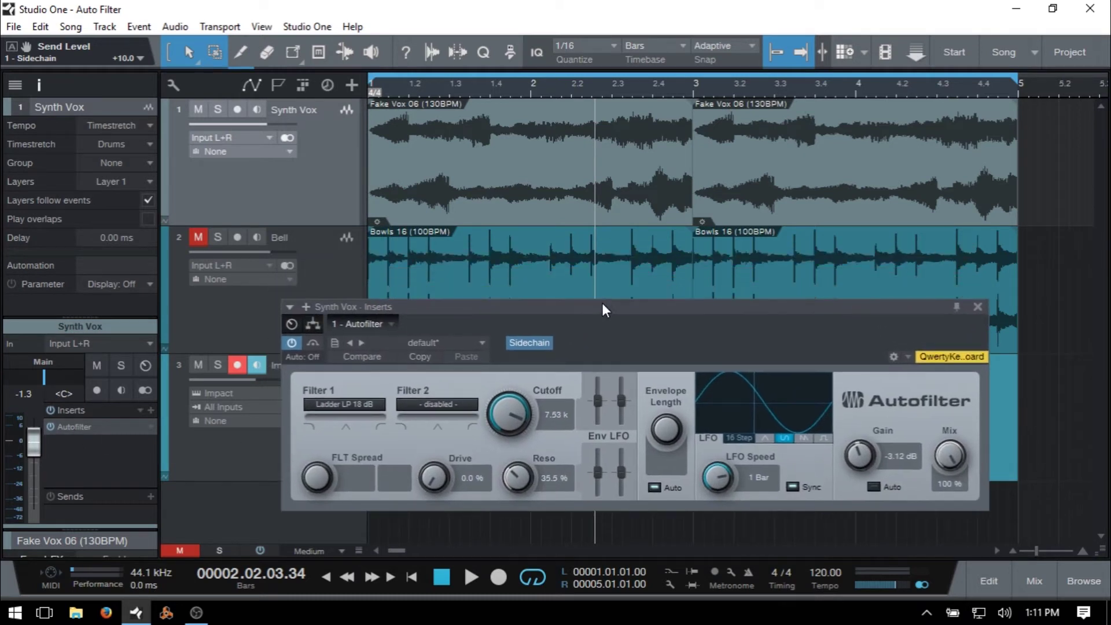
key(F4)
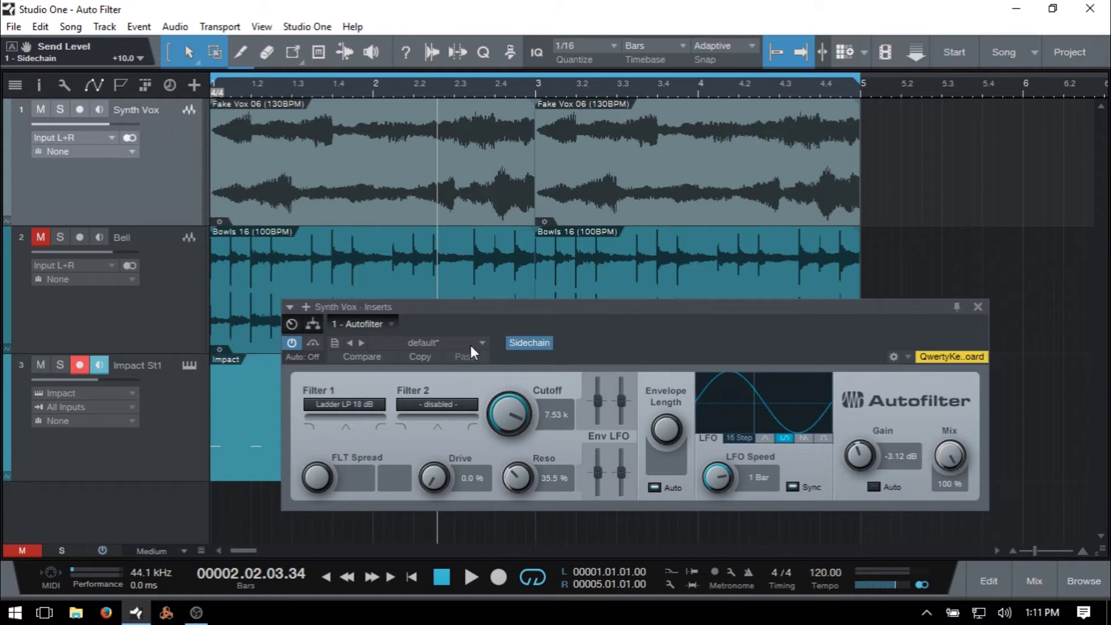
Step: During playback, try a cutoff envelope modulation of 100 % with the cutoff lowered to 163 Hz
click(599, 399)
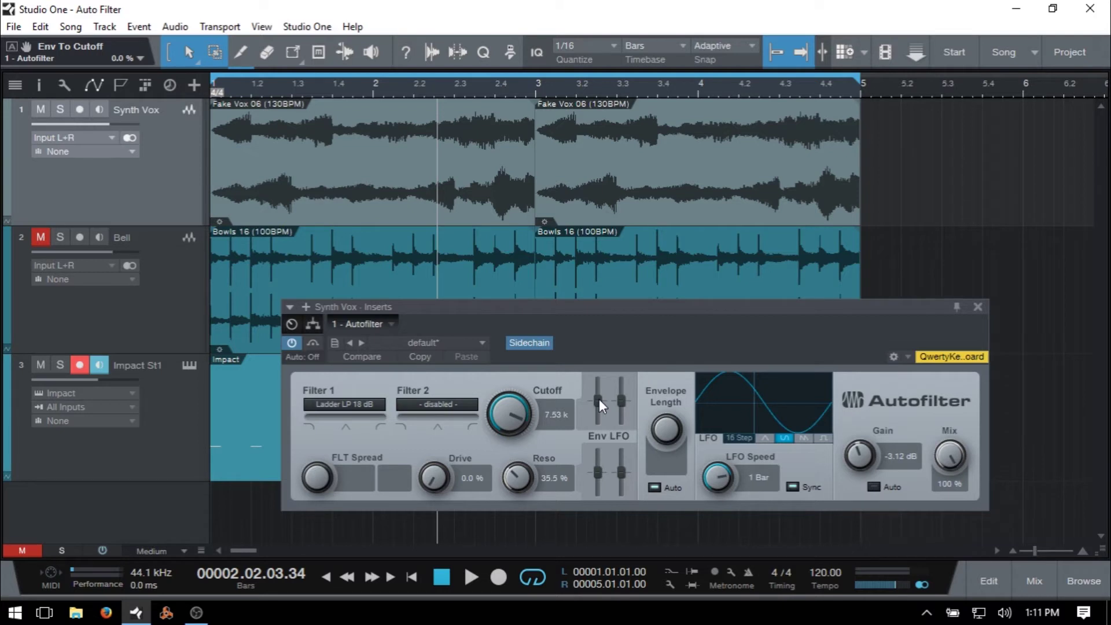
key(space)
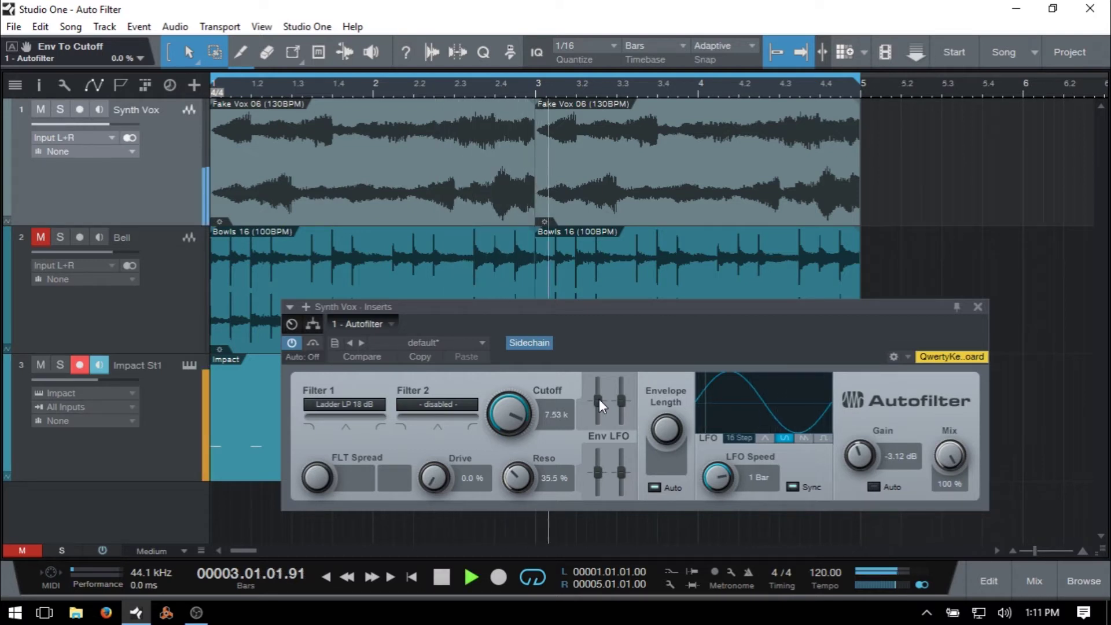
click(599, 401)
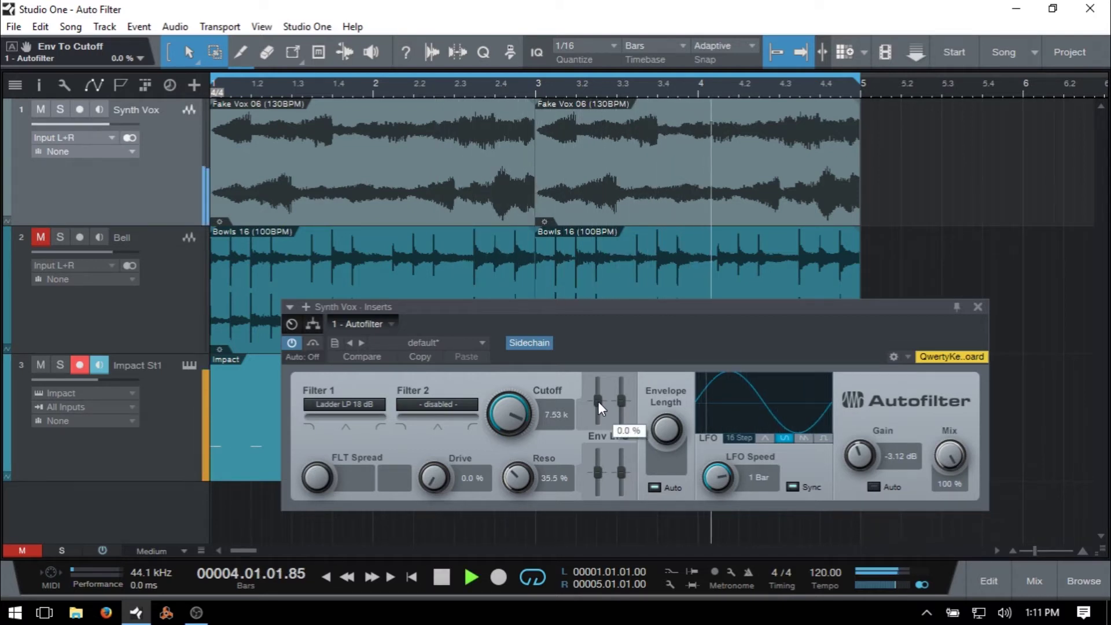
drag(598, 401, 599, 377)
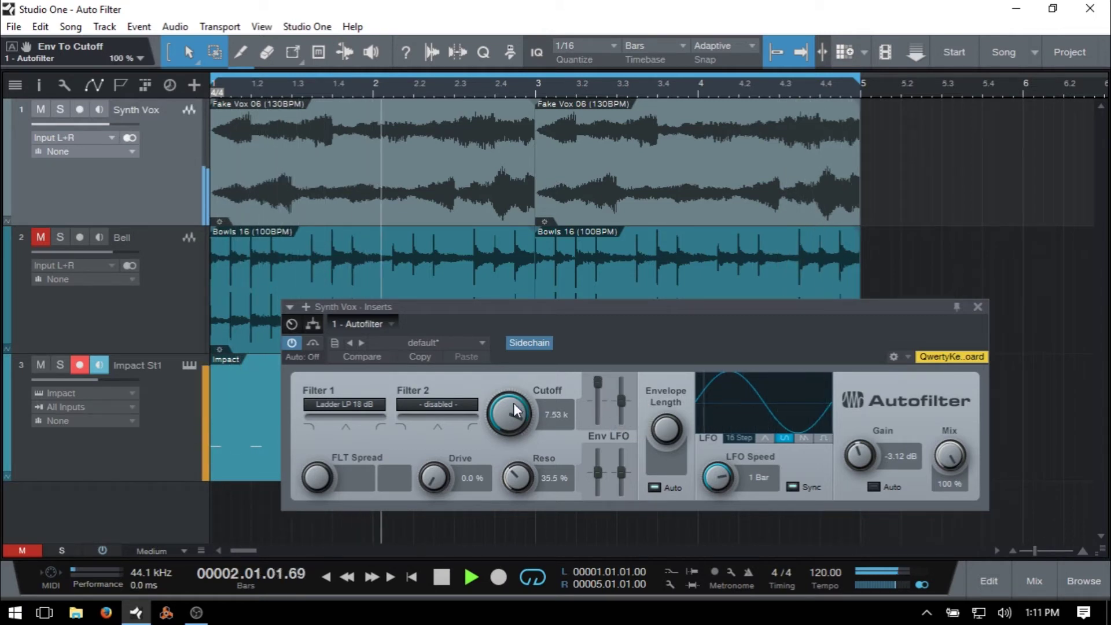
drag(513, 403, 529, 516)
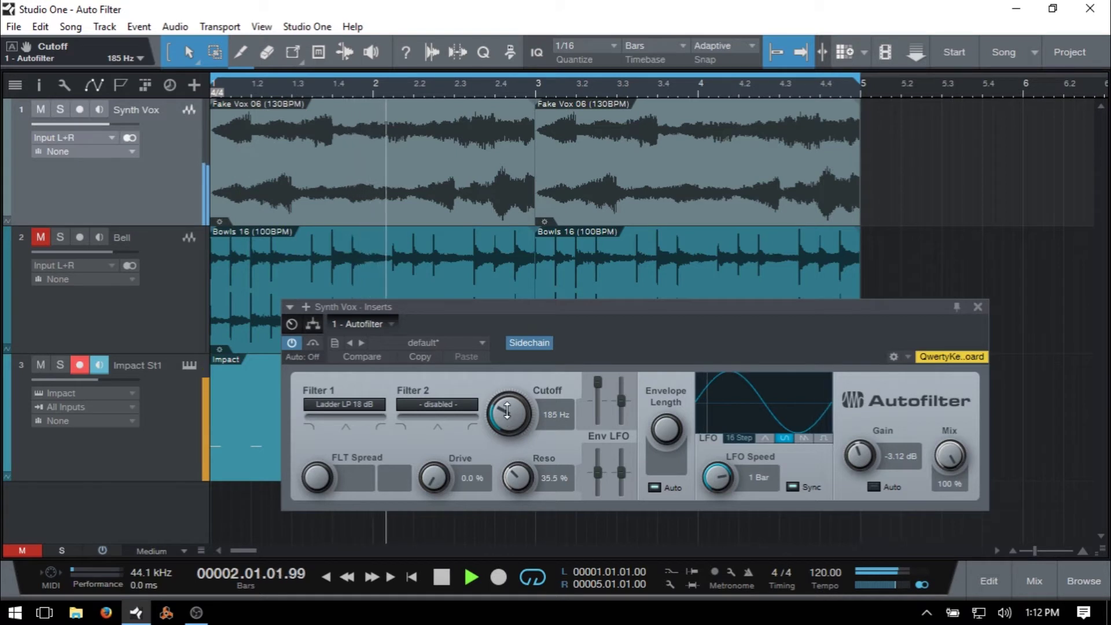
mouse_move(507, 411)
mouse_down()
mouse_move(515, 438)
mouse_move(510, 402)
mouse_up()
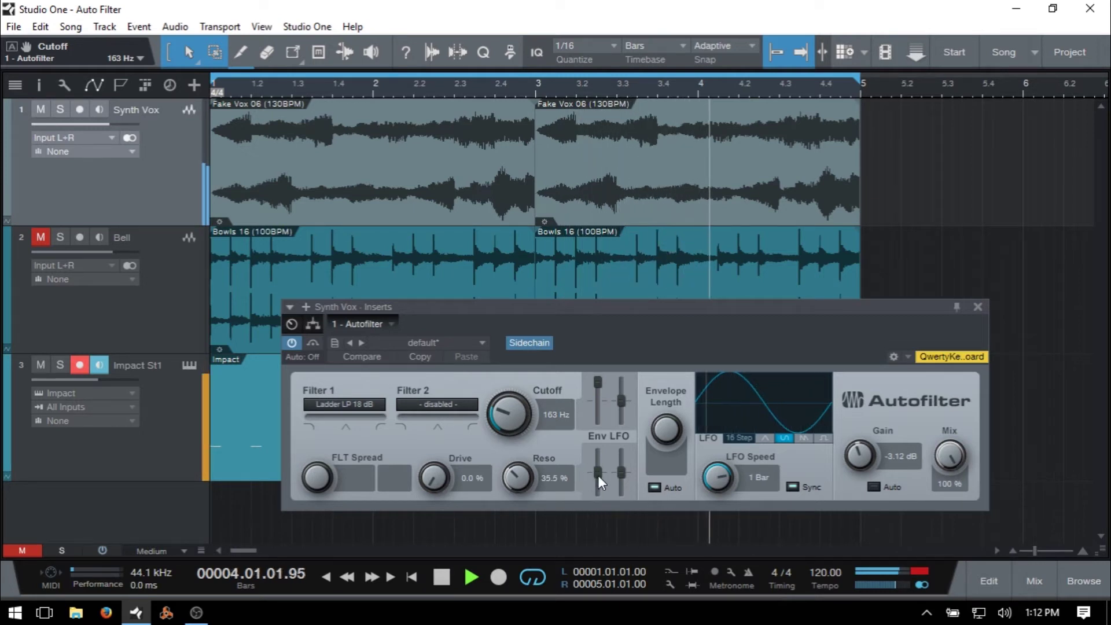
Step: Try envelope modulation of -56.5 % on the resonance and -43.5 % on the cutoff, with the cutoff at 1.62 kHz
mouse_move(599, 475)
mouse_down()
mouse_move(599, 460)
mouse_move(603, 486)
mouse_up()
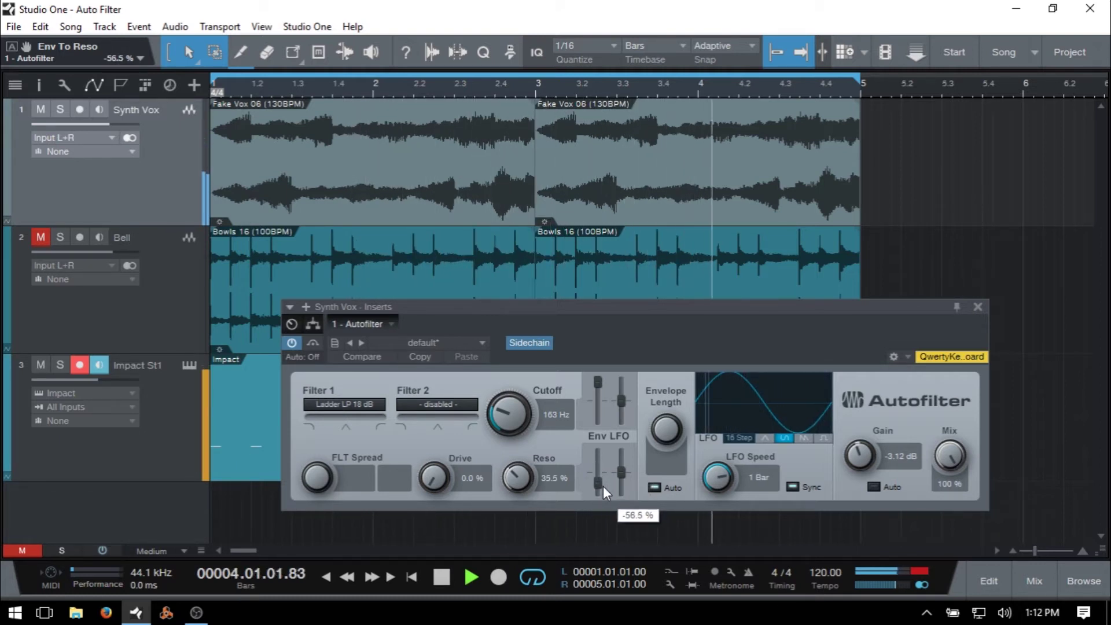
drag(599, 380, 598, 411)
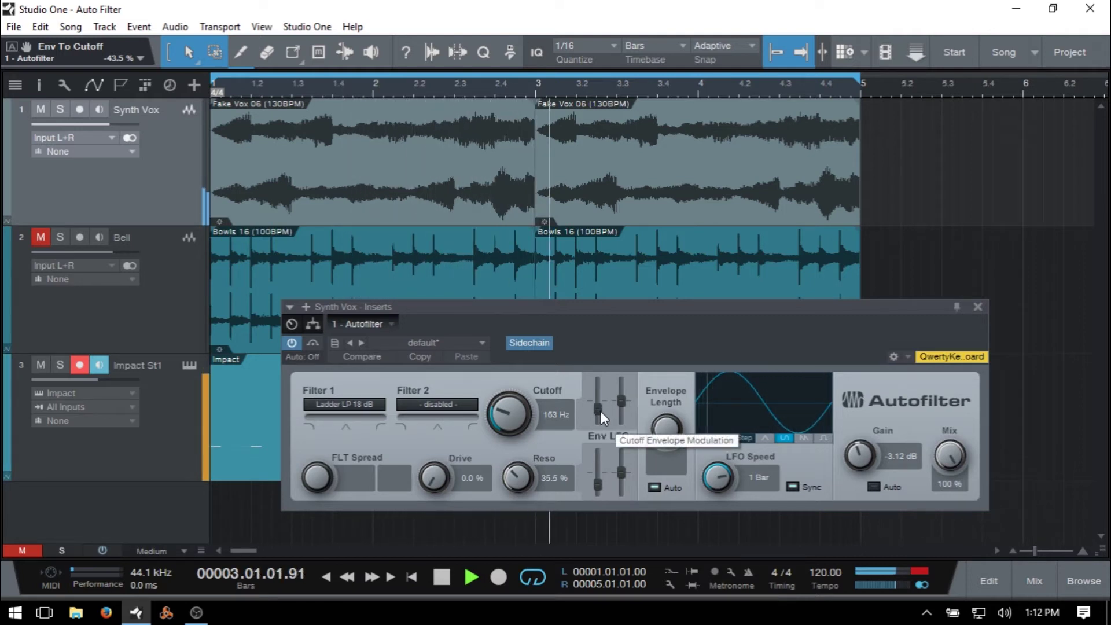
drag(513, 425, 529, 367)
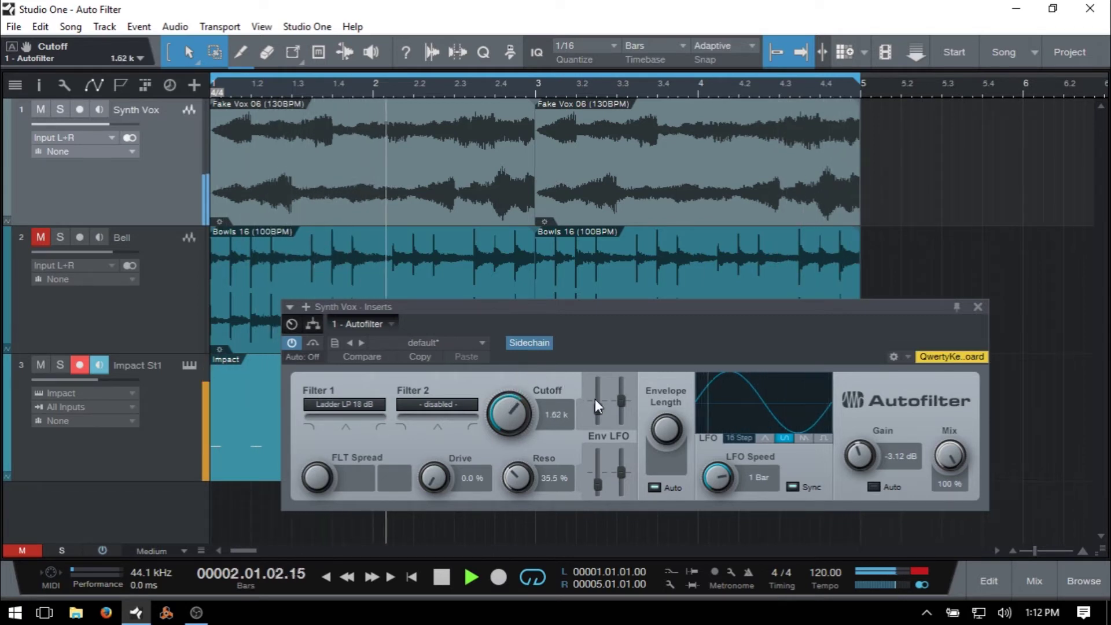
Step: Try the cutoff envelope modulation at its minimum and the resonance envelope modulation at -100 %, with the cutoff at 738 Hz
mouse_move(599, 409)
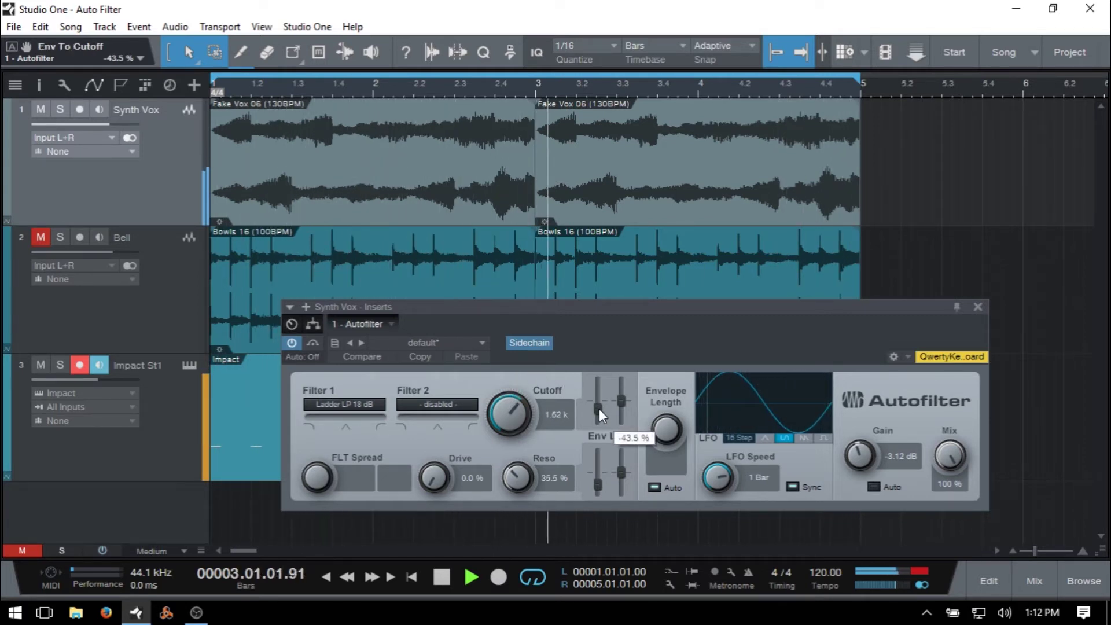
drag(599, 409, 598, 441)
drag(599, 481, 603, 498)
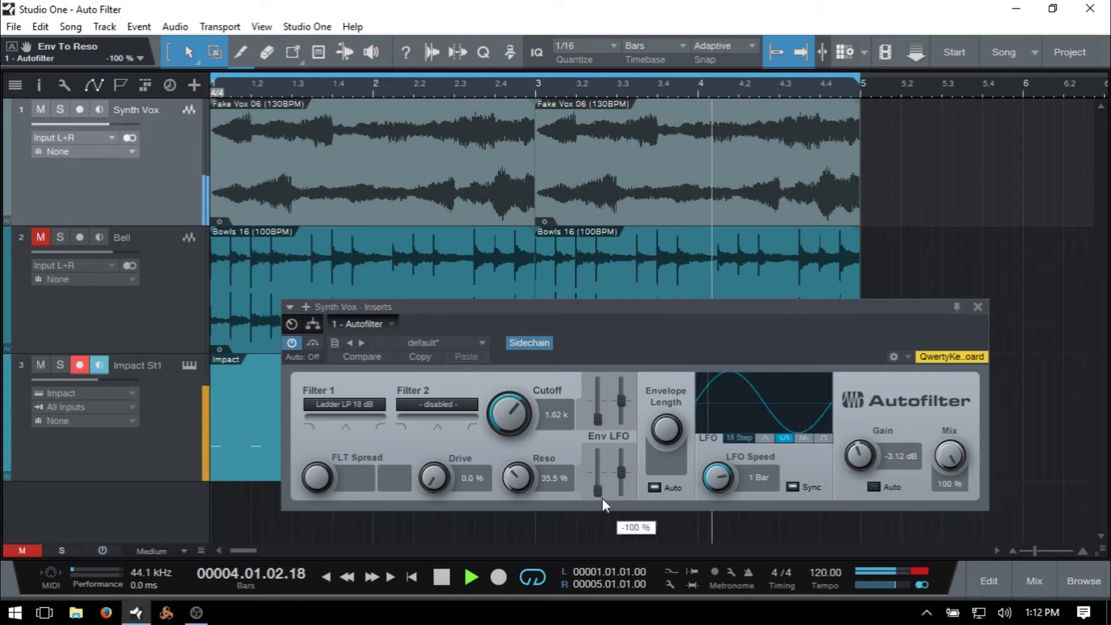
drag(510, 415, 510, 437)
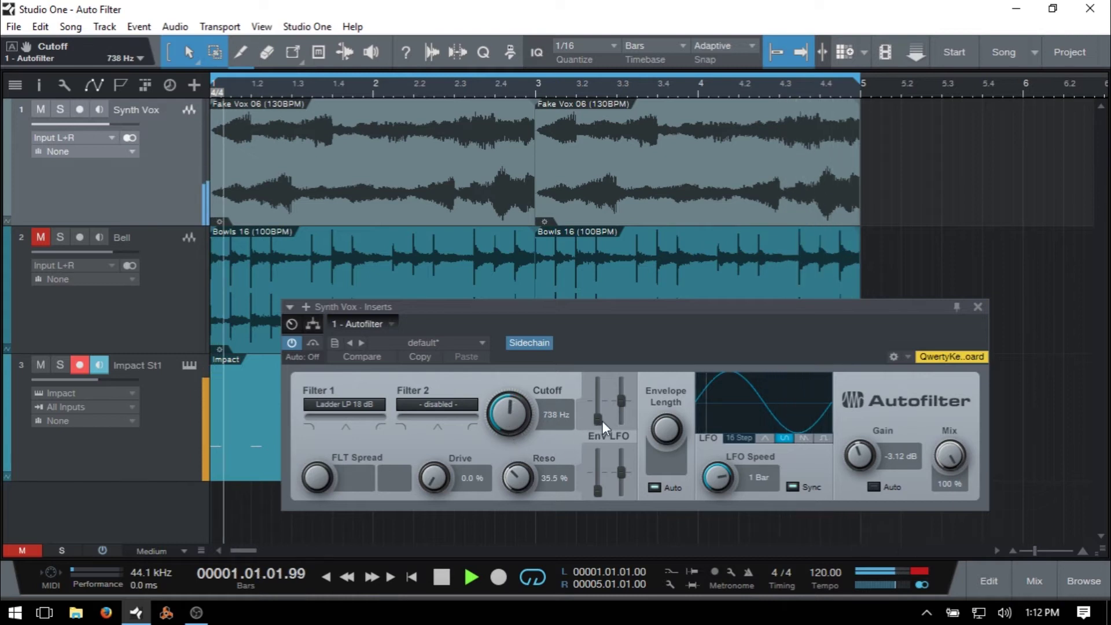
Step: Set the cutoff envelope modulation to 100 %, the resonance envelope modulation to 39.1 %, the cutoff to 74.6 Hz and the gain to -6.48 dB
drag(603, 422, 598, 379)
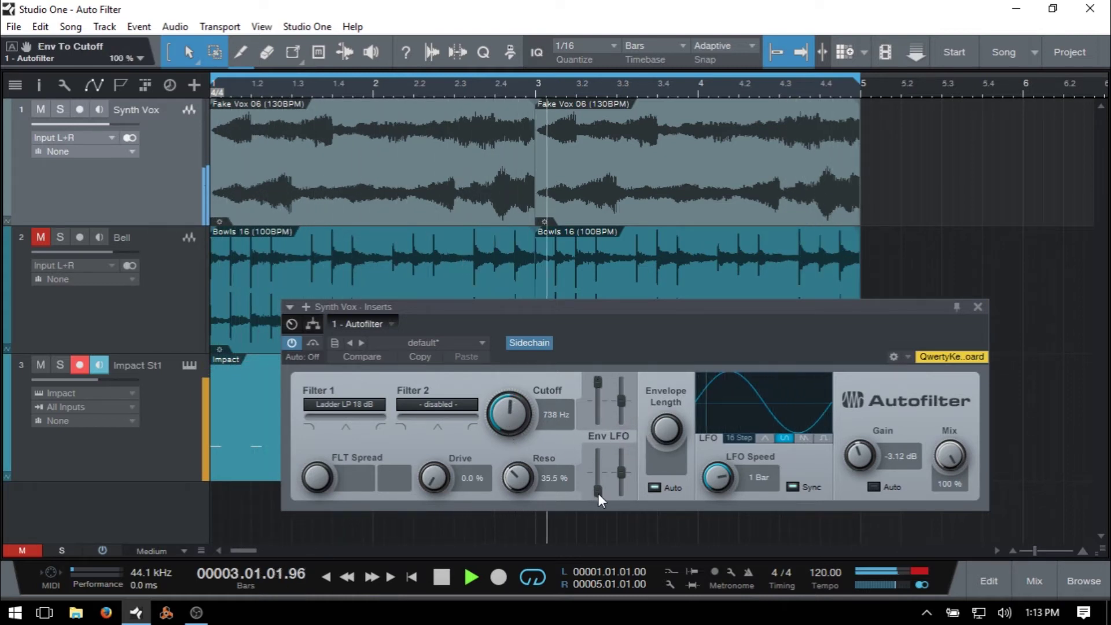
drag(599, 492, 601, 468)
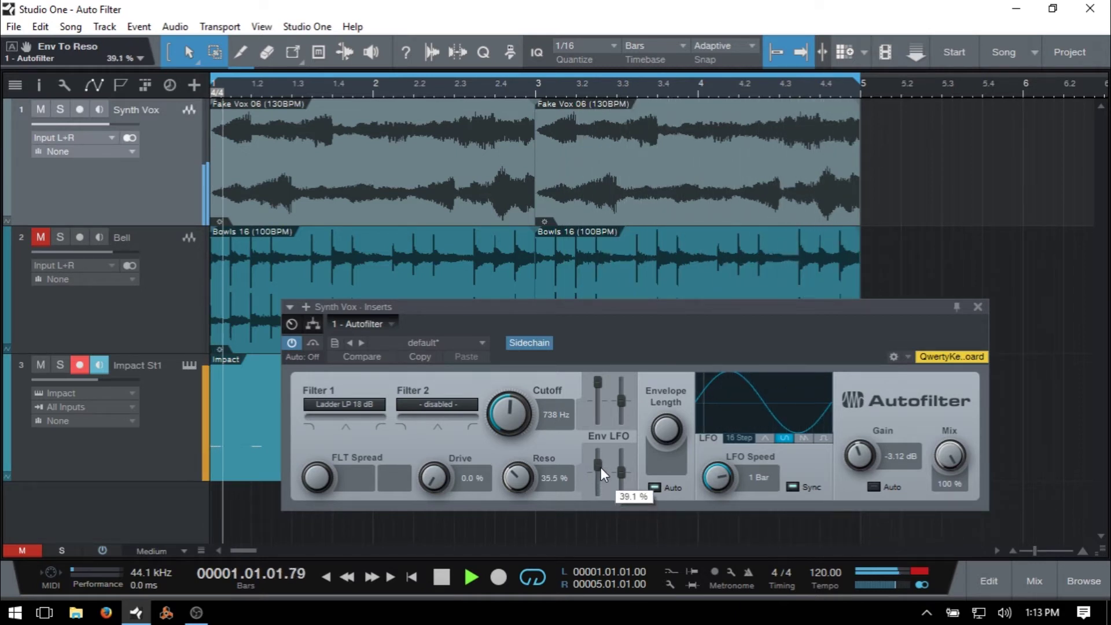
drag(513, 406, 522, 479)
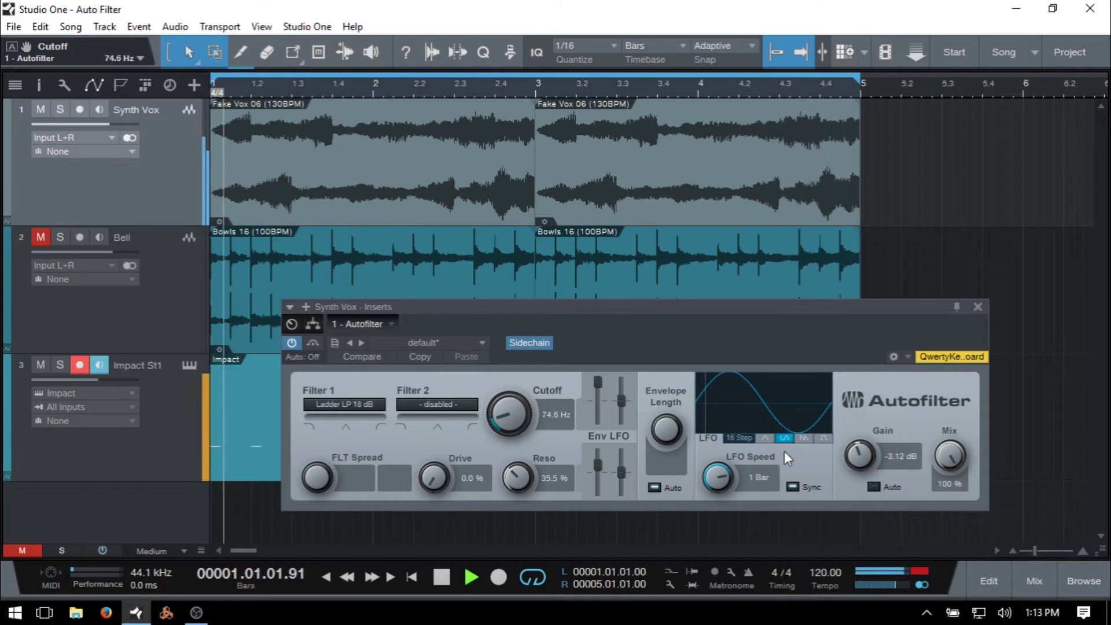
drag(861, 456, 873, 473)
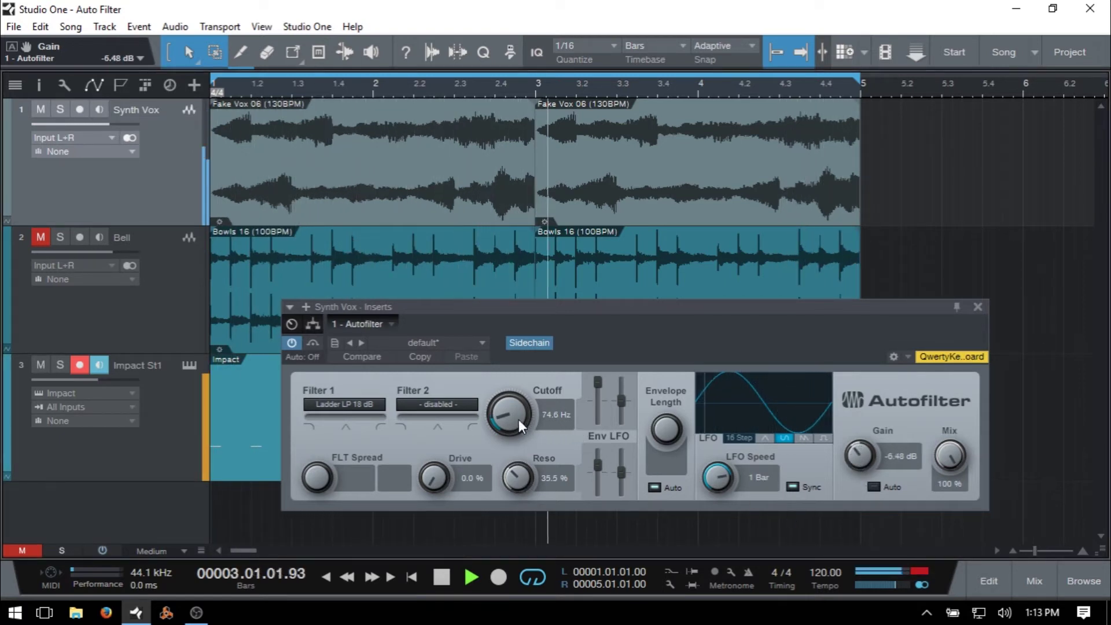
Step: Set resonance to 28.0 % and its envelope modulation to 0 %, and during playback set cutoff envelope modulation to 100 % and cutoff to 169 Hz
key(space)
drag(526, 472, 526, 479)
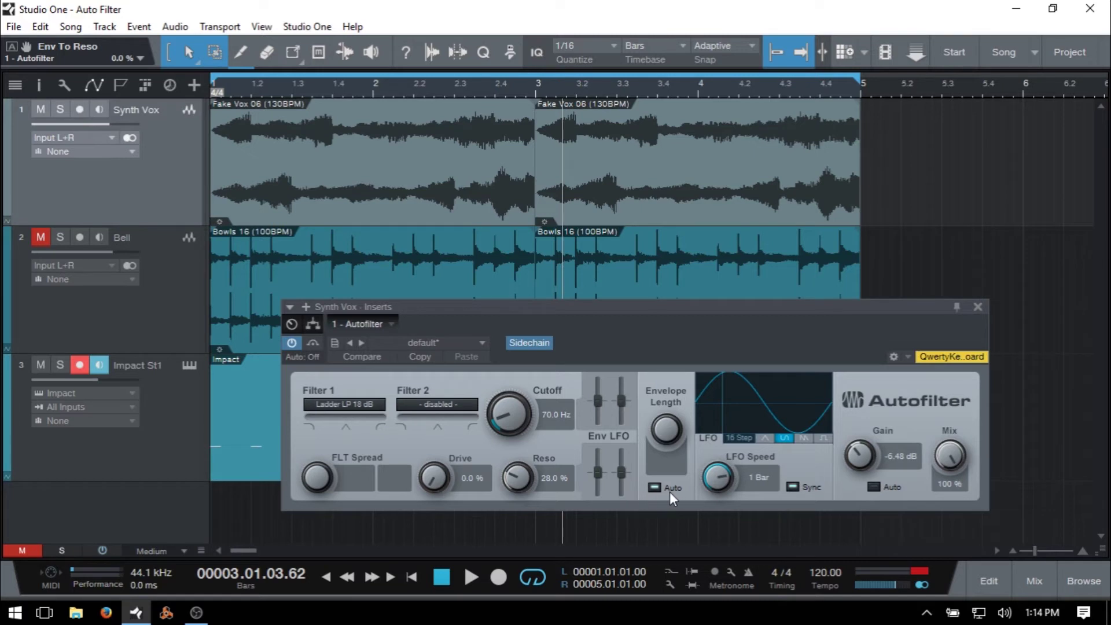
key(space)
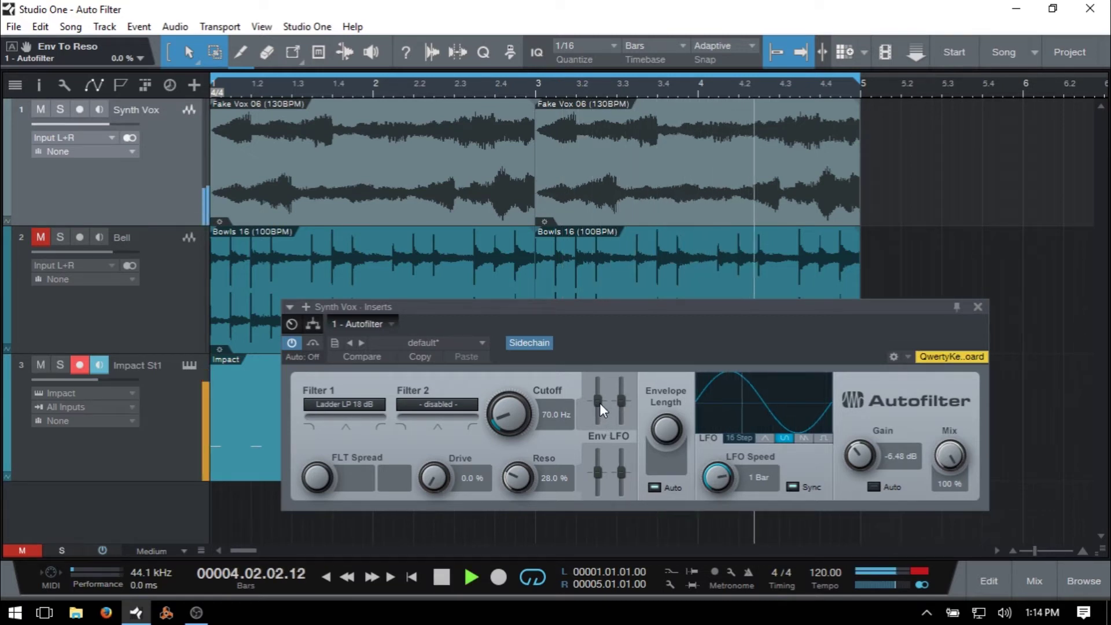
drag(599, 403, 602, 373)
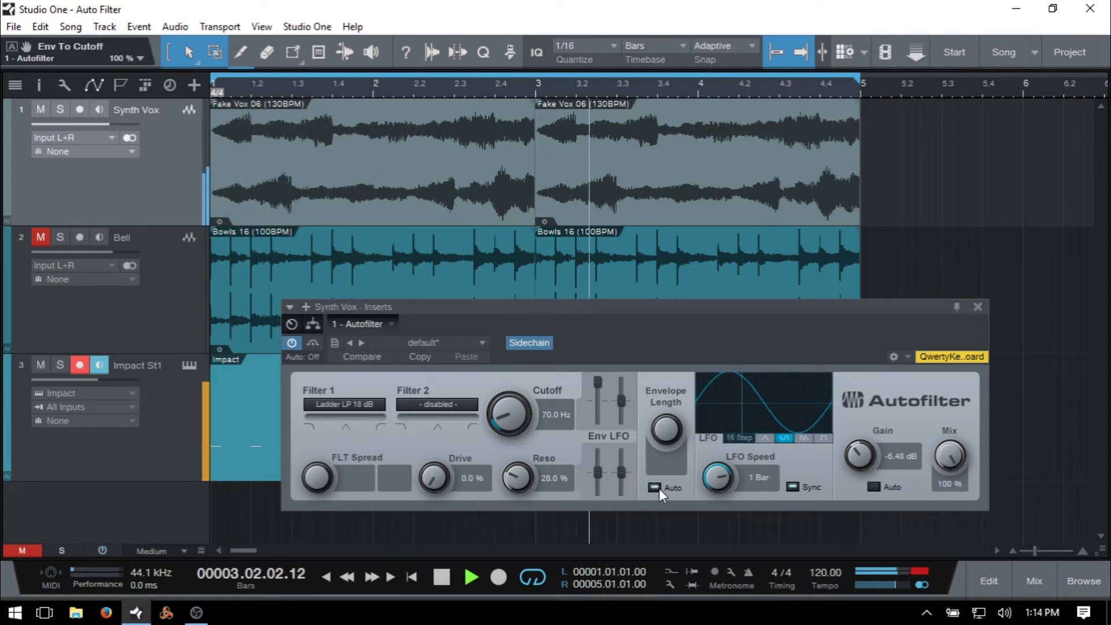
drag(505, 416, 510, 400)
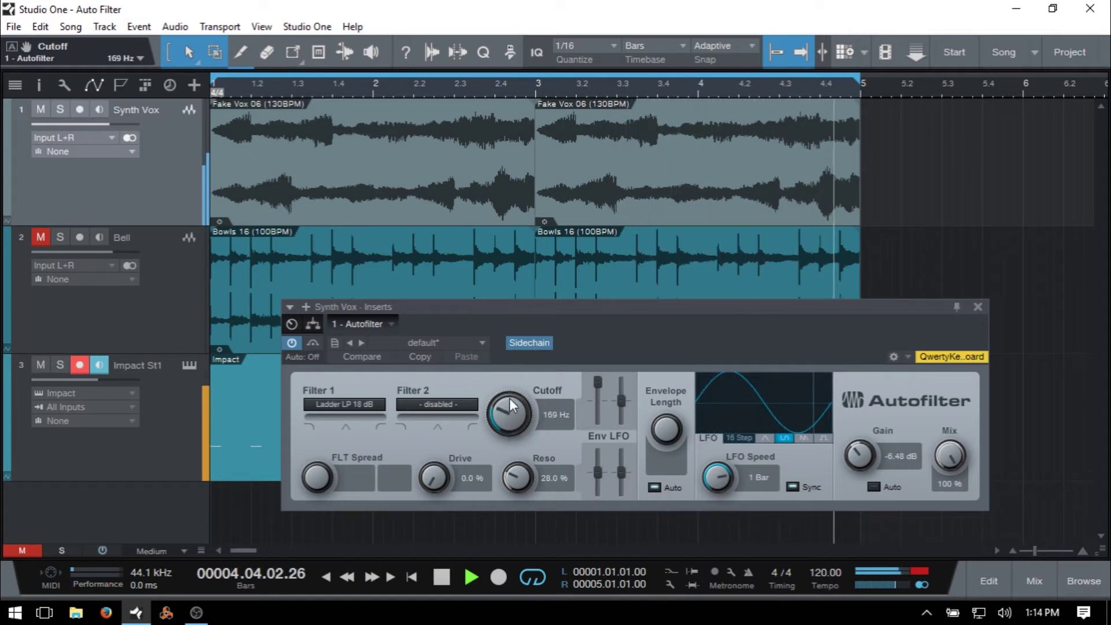
Step: Turn off the automatic envelope length and compare envelope speeds of 0.1 ms and 23 ms, ending at 0.1 ms
click(652, 488)
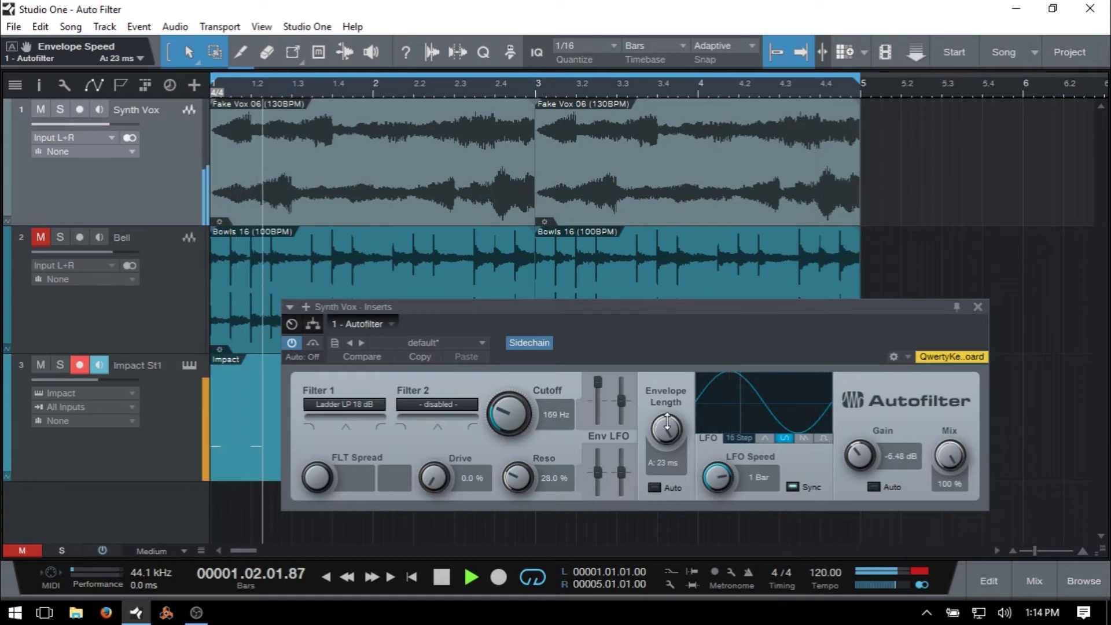
drag(667, 426, 667, 463)
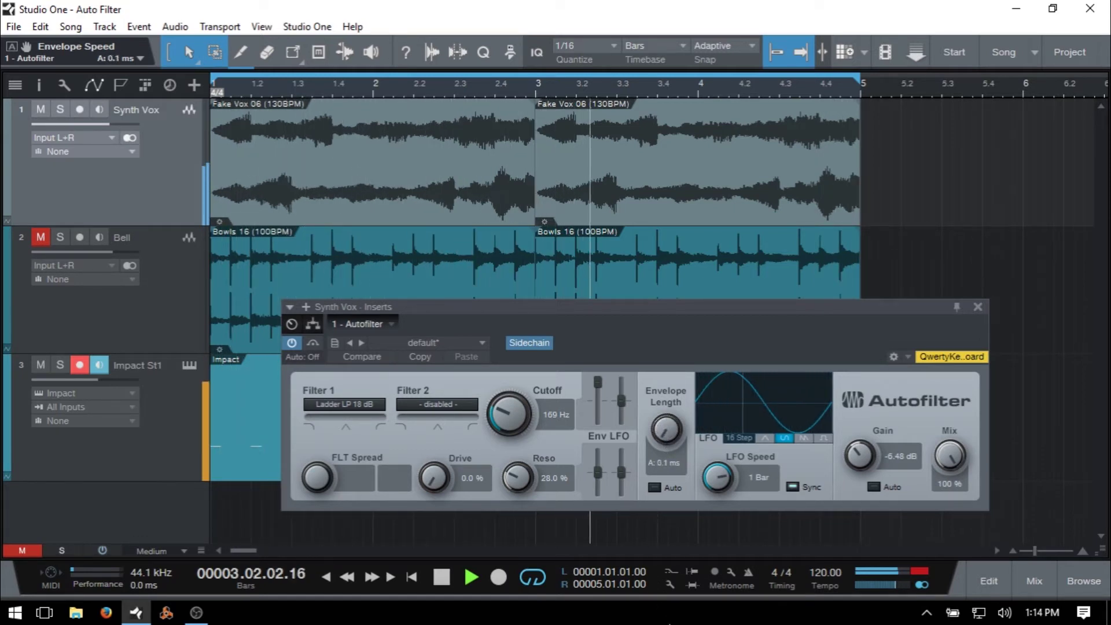
double_click(666, 441)
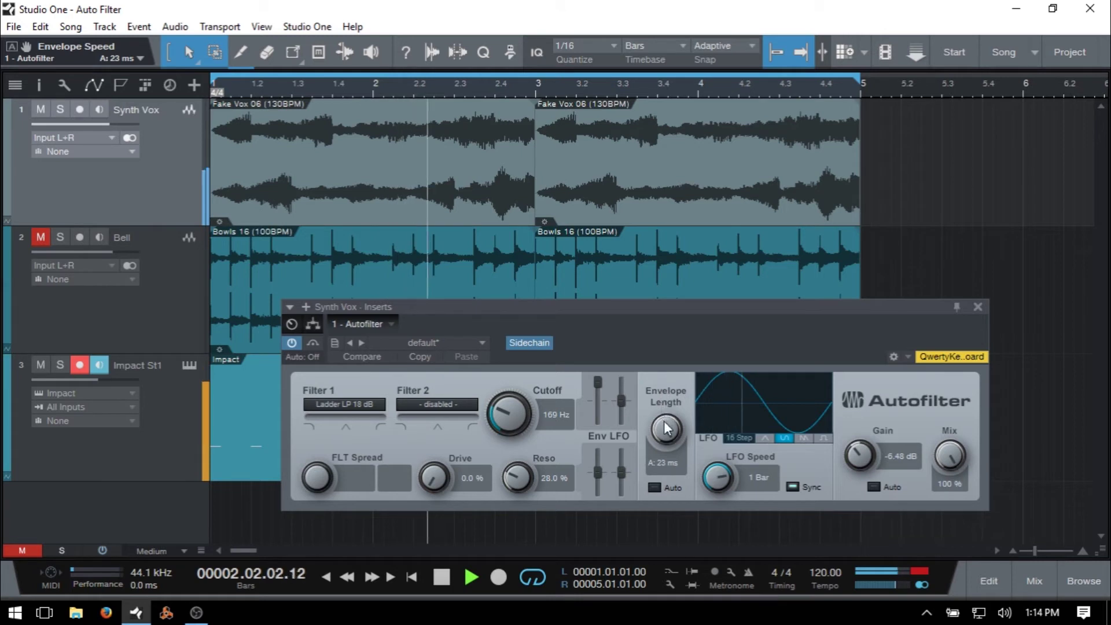
drag(669, 433, 669, 487)
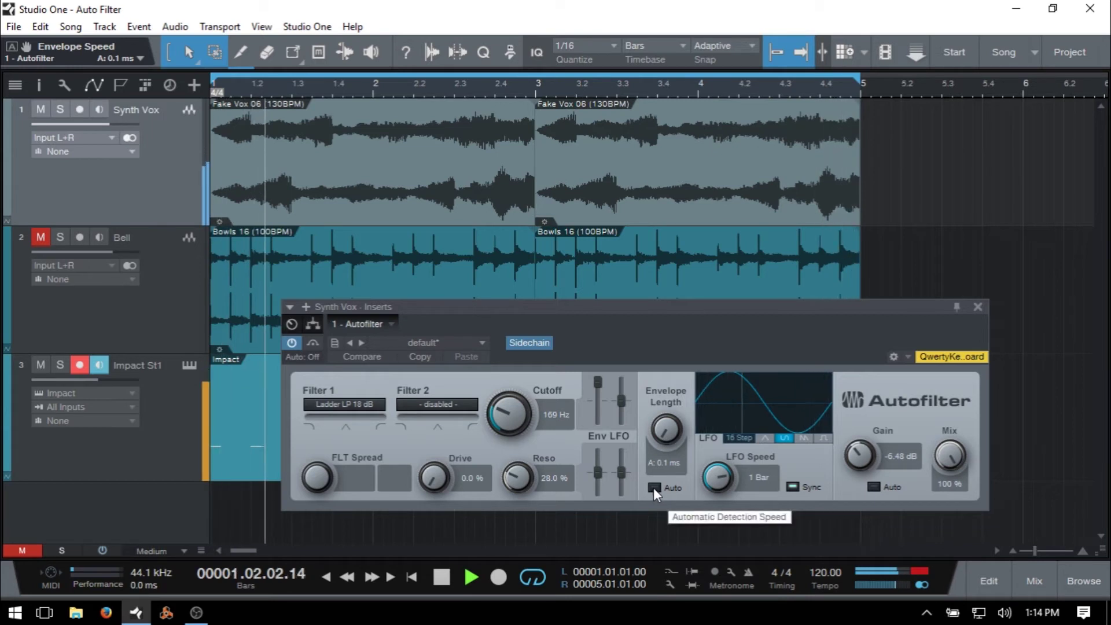
Step: Turn the automatic envelope length back on, set the cutoff to 382 Hz and stop playback
click(655, 487)
drag(512, 422, 516, 402)
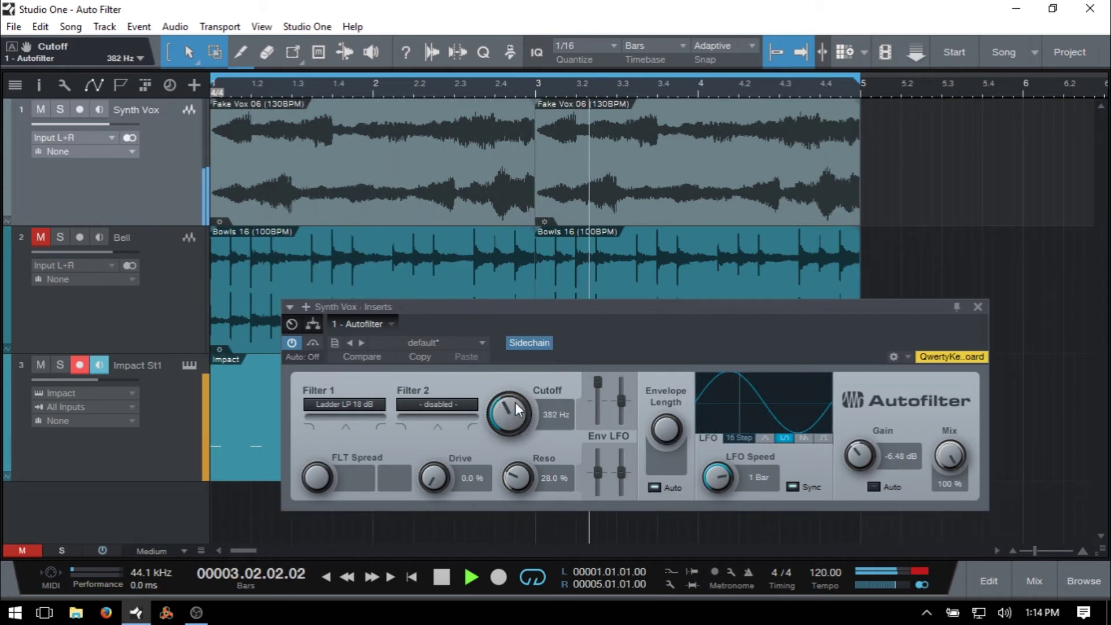
key(space)
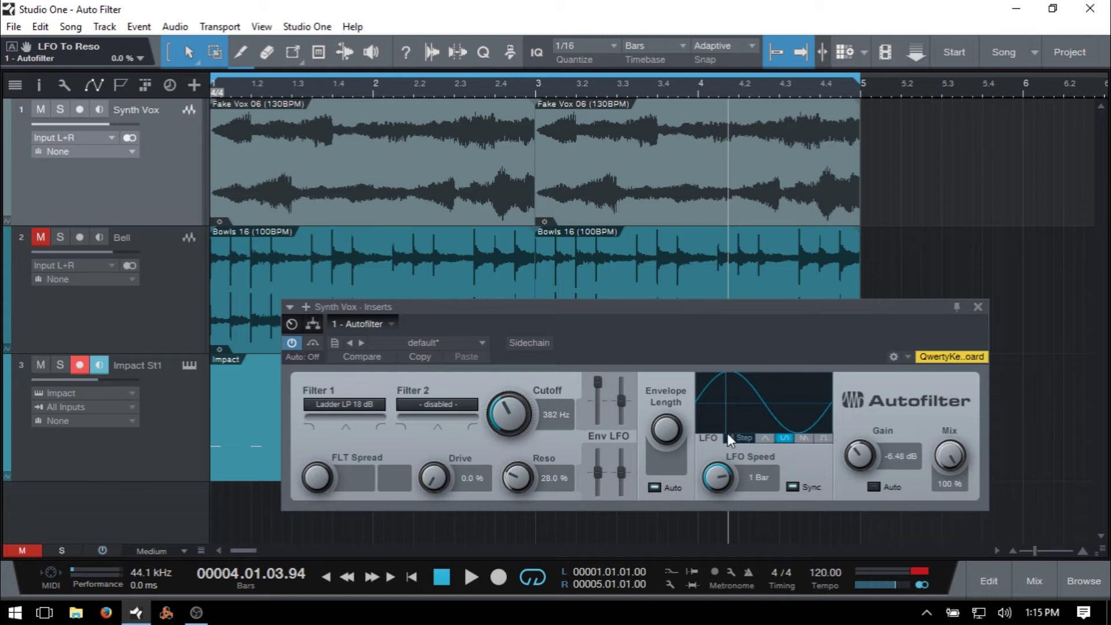
Step: Try the Triangle, Sine, Sawtooth and Square LFO waveforms, ending on 16 Steps
click(766, 439)
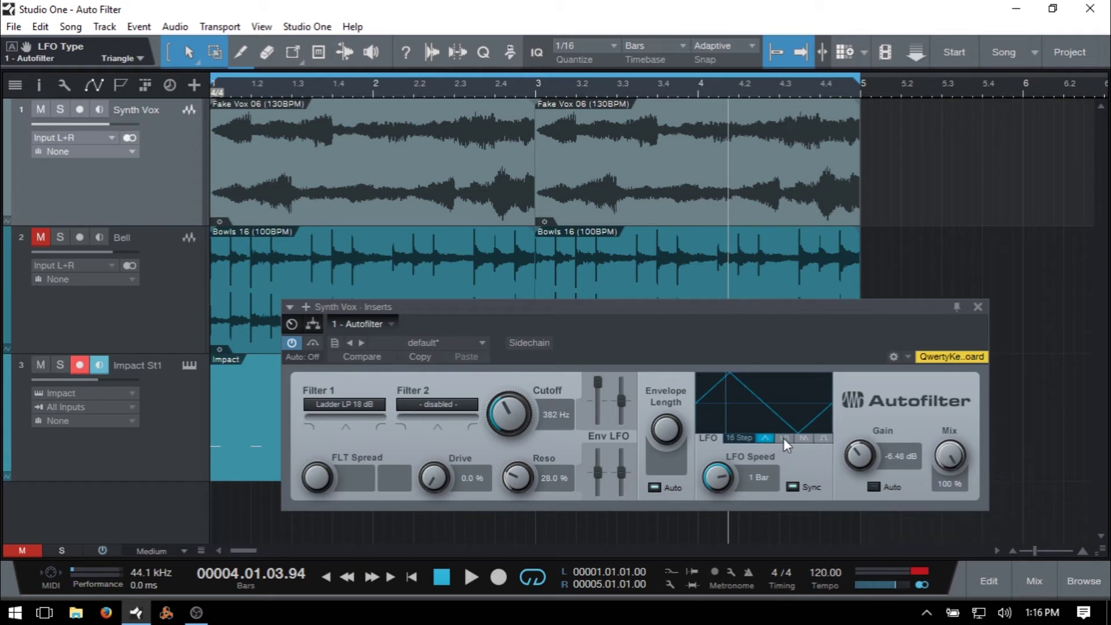
click(786, 439)
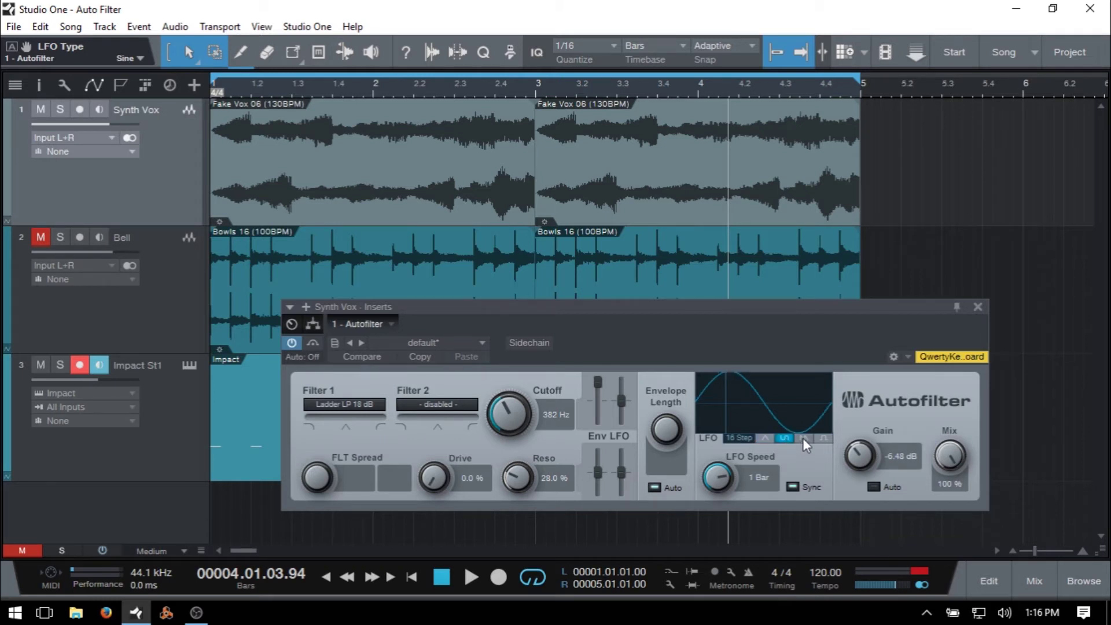
click(804, 439)
click(824, 438)
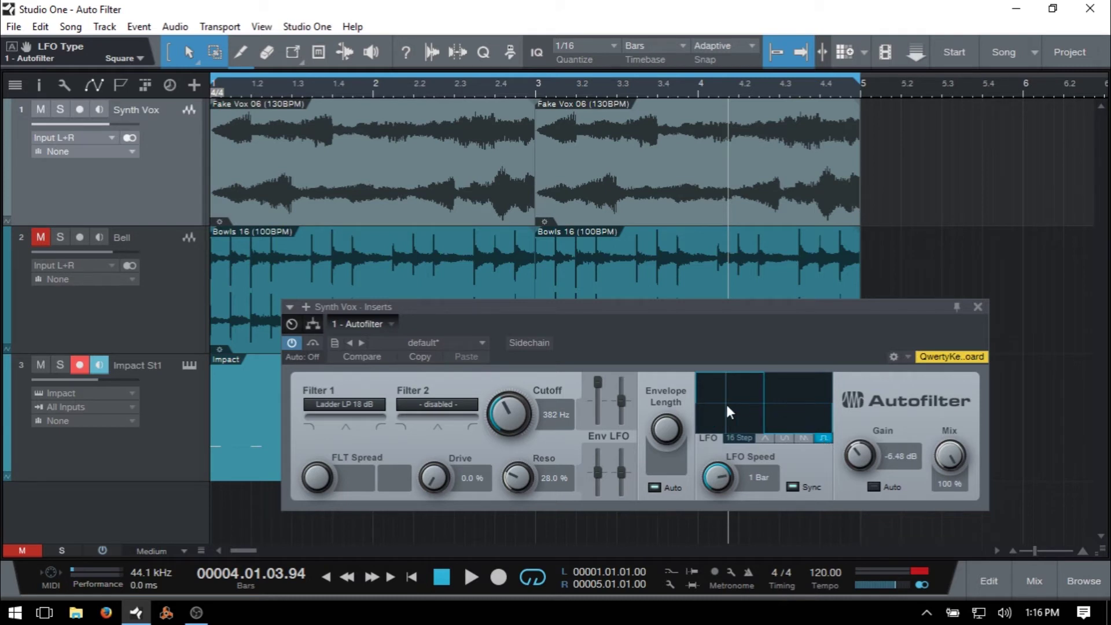
click(804, 439)
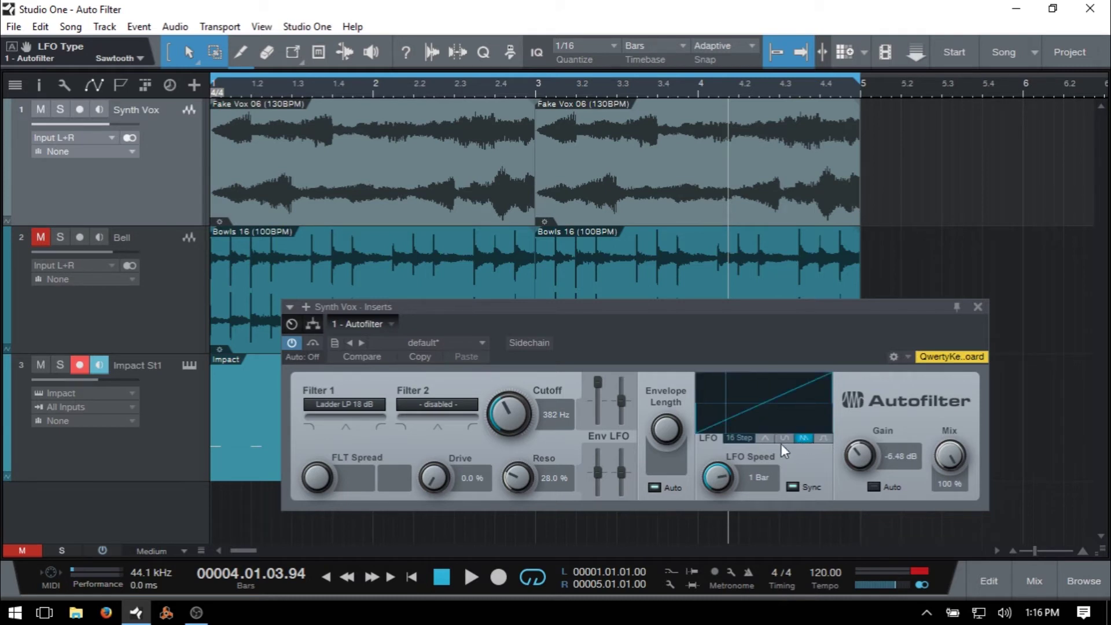
click(748, 439)
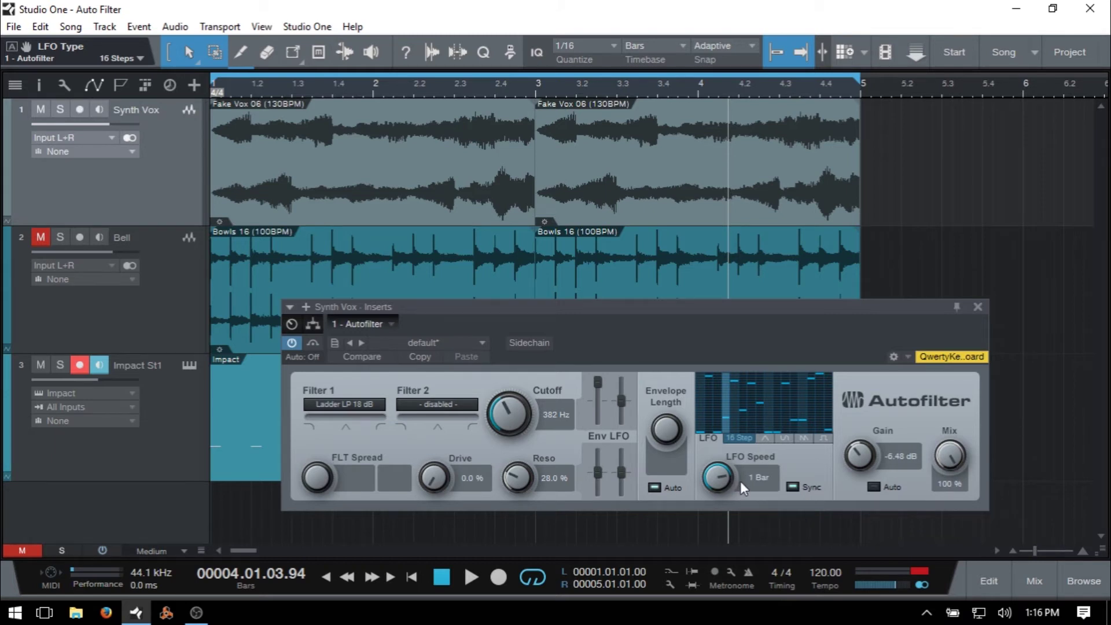
Step: Sweep the synced LFO speed, turn off LFO sync and try 0.10 Hz and 30.00 Hz, ending at 1.00 Hz
drag(720, 475, 729, 618)
drag(720, 481, 706, 293)
click(793, 488)
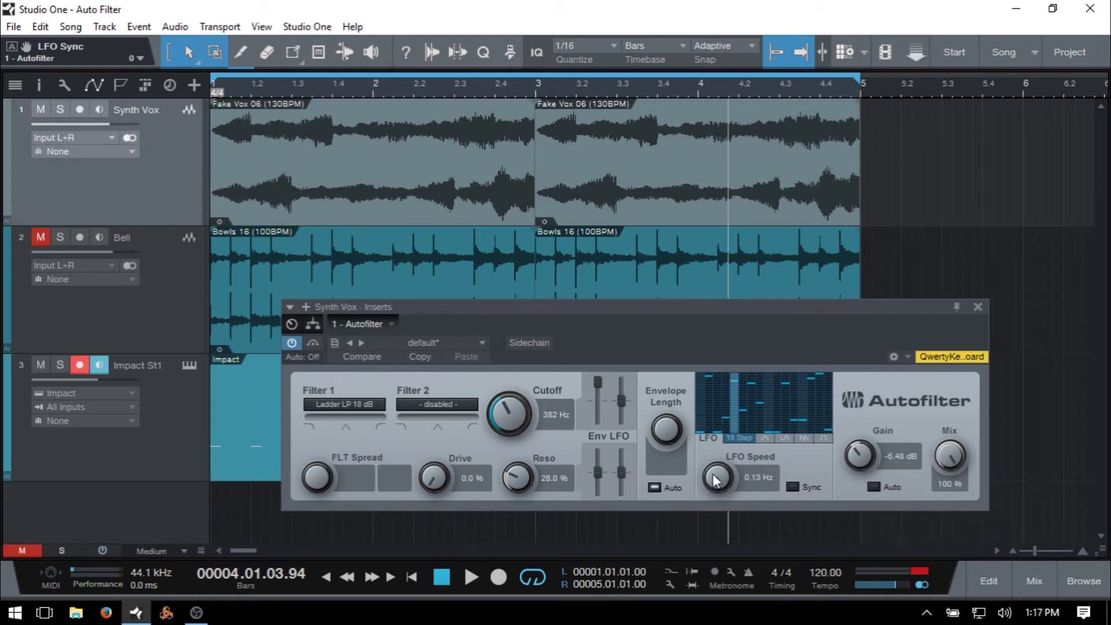
drag(705, 479, 726, 507)
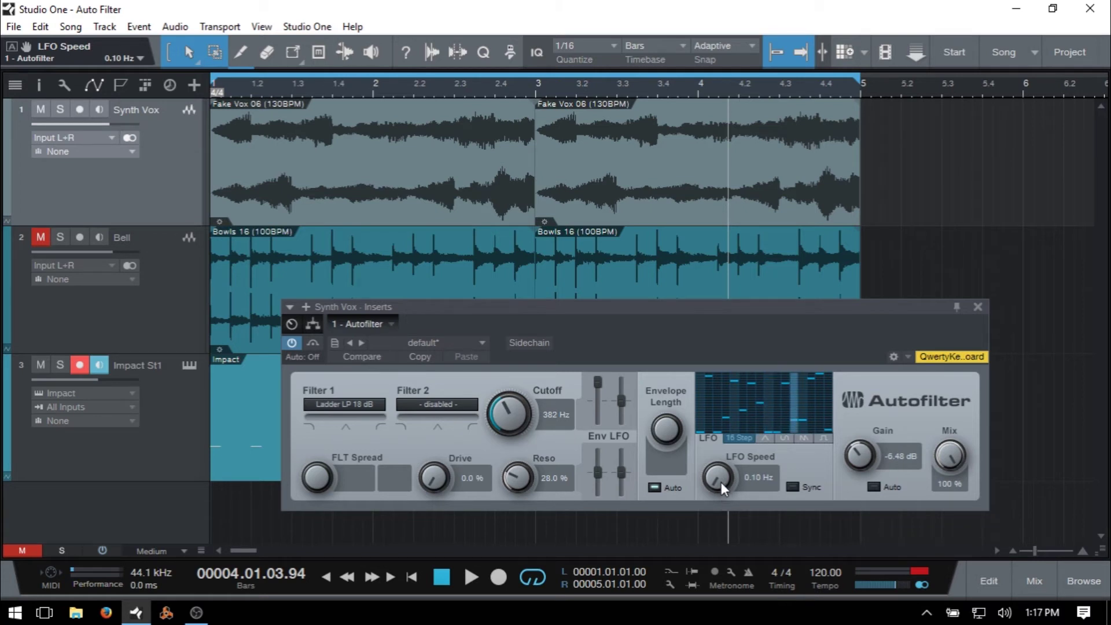
drag(721, 482, 722, 347)
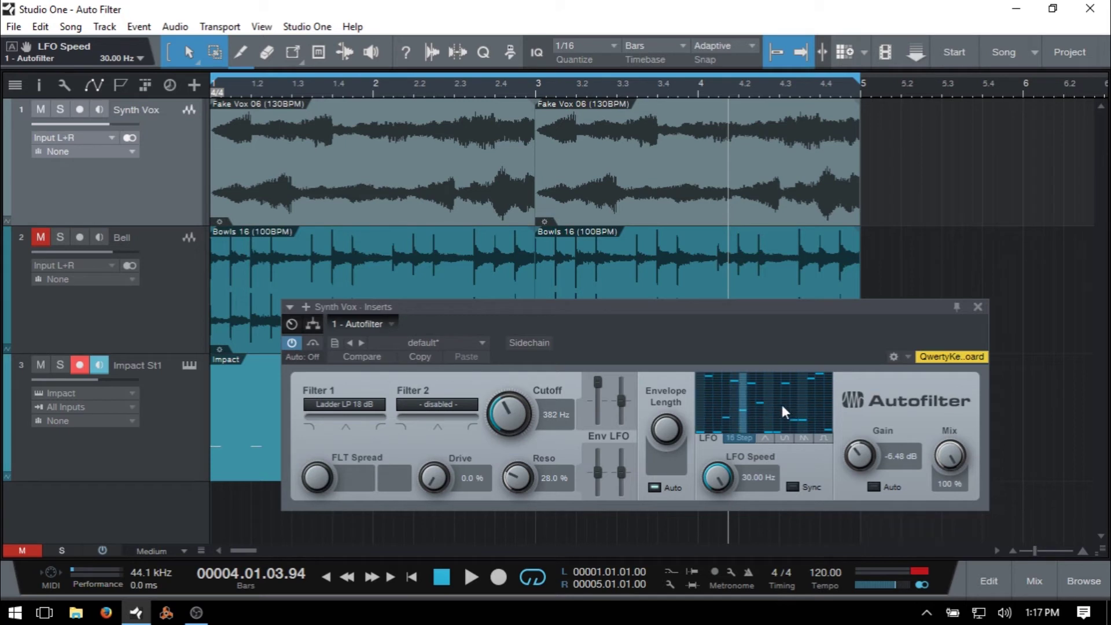
drag(720, 475, 725, 523)
scroll(719, 480, down, 3)
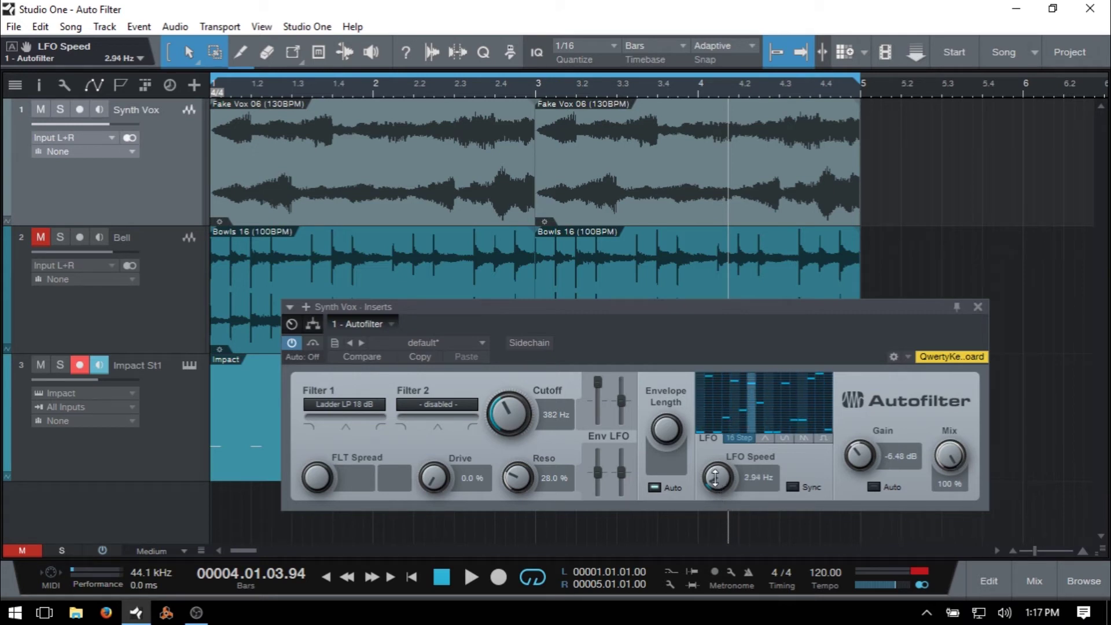
scroll(719, 488, down, 3)
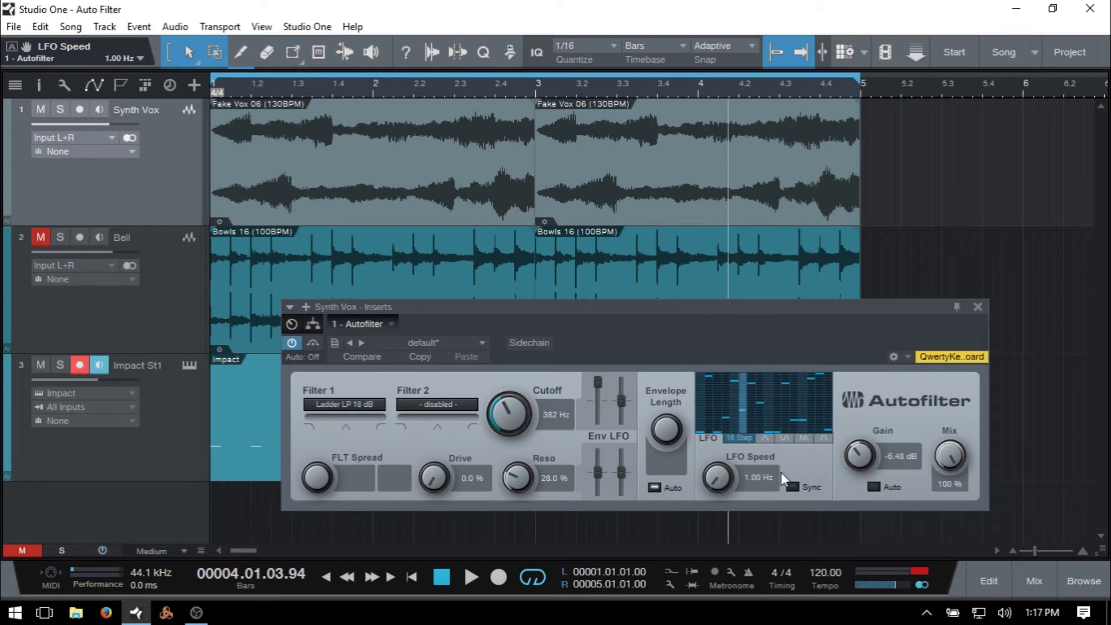
Step: Switch LFO sync on and off to compare the note-value choices with the speed entry in Hz, leaving sync on
click(793, 487)
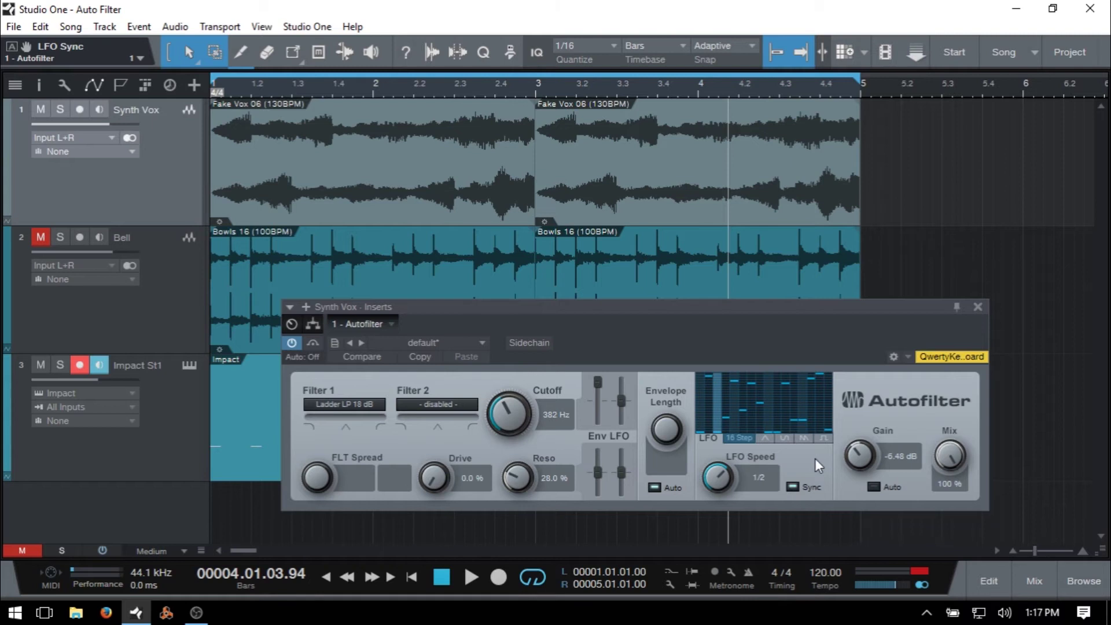
click(758, 478)
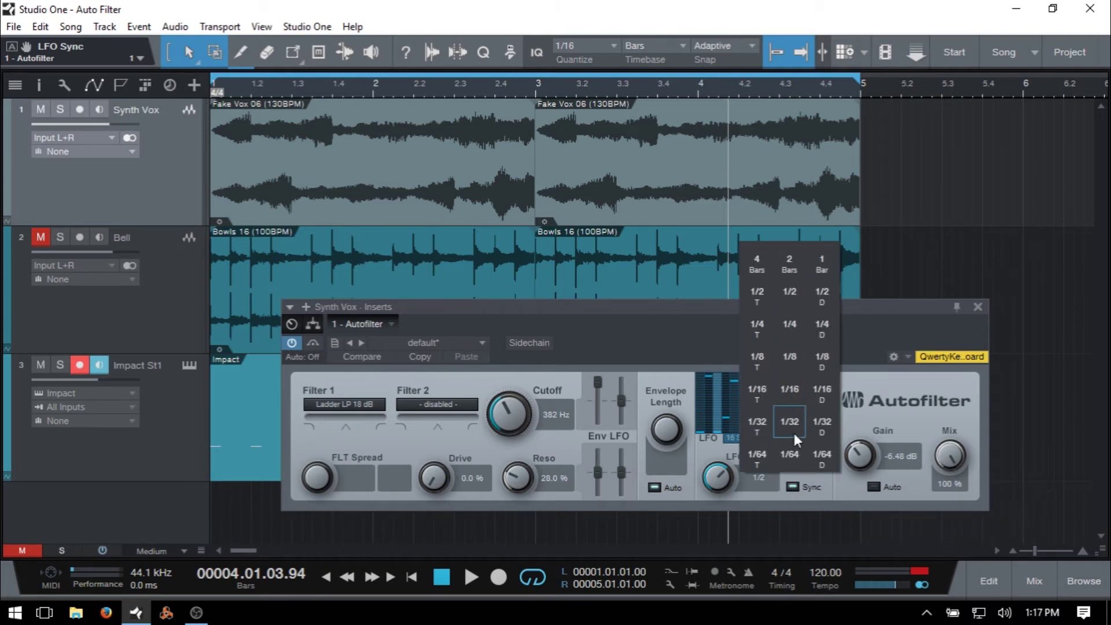
click(792, 487)
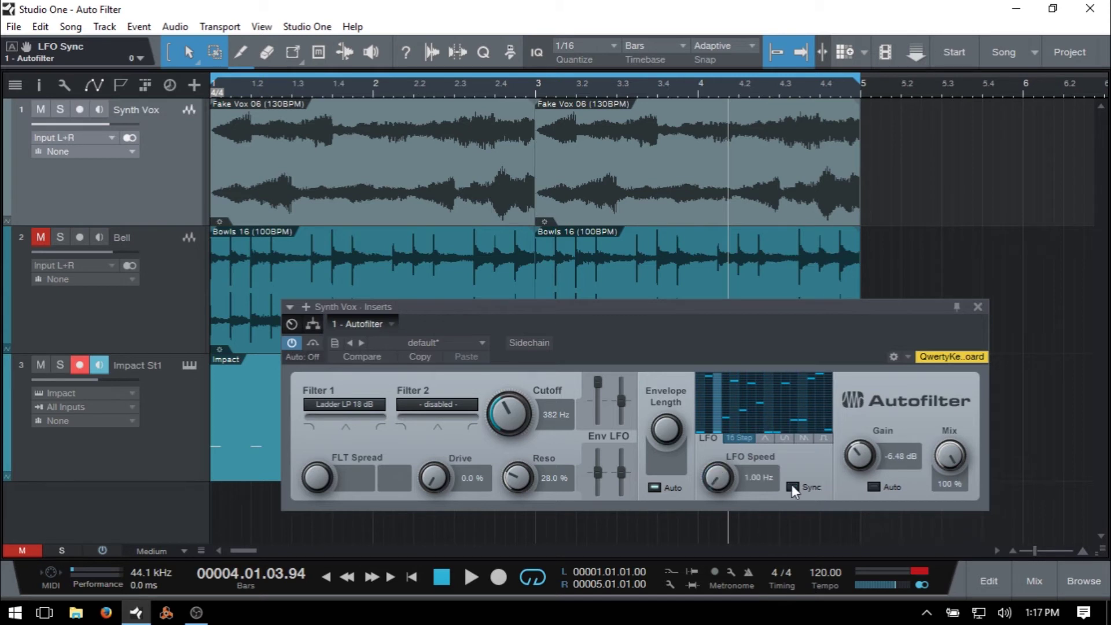
click(749, 478)
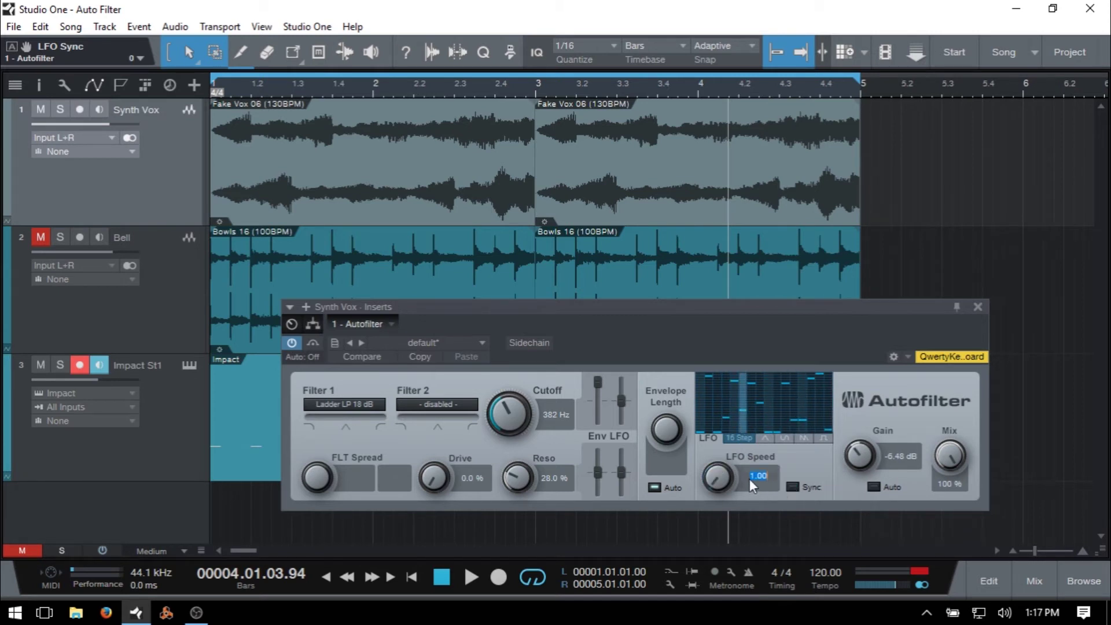
click(793, 486)
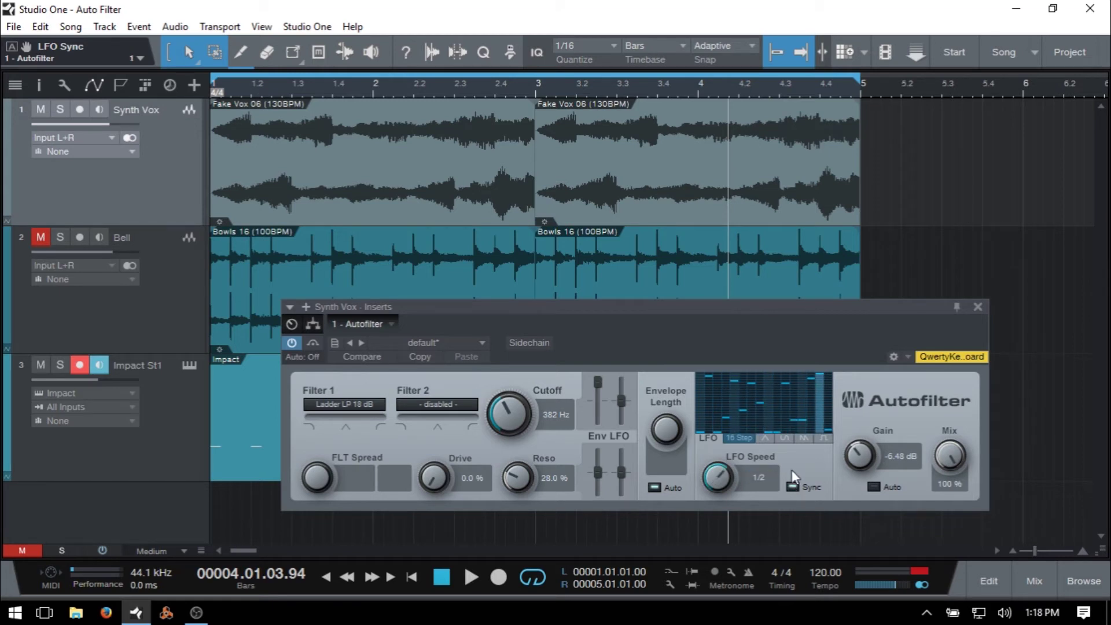
Step: Set the LFO waveform to Sine and its synced speed to 1 Bar
click(787, 437)
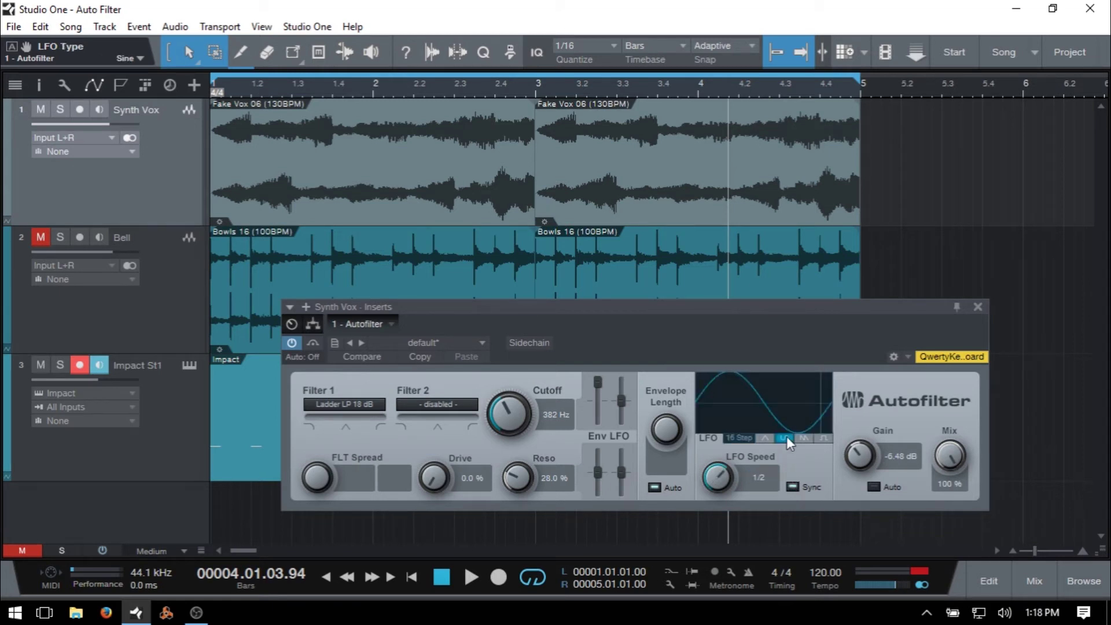
click(759, 476)
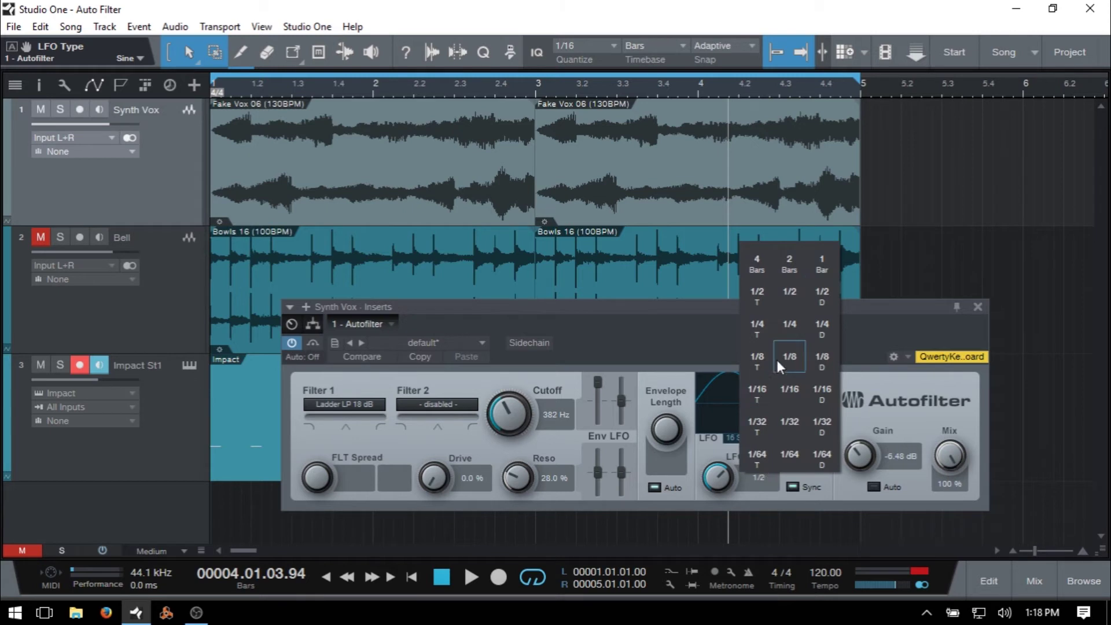
click(823, 267)
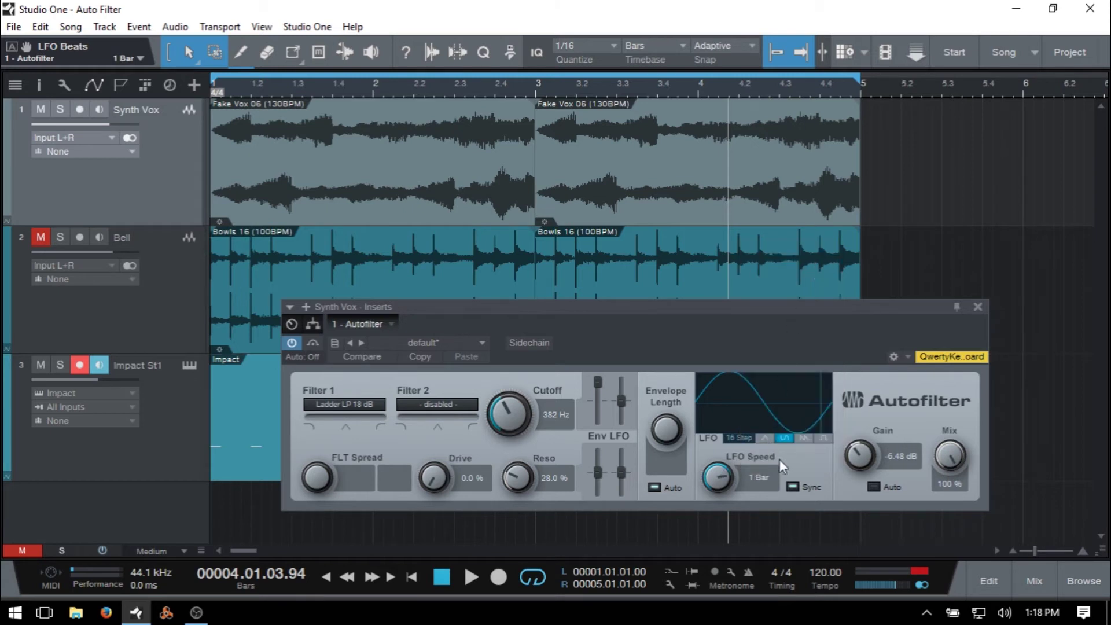
Step: During playback, set the cutoff's envelope modulation to 0 % and its LFO modulation to 87.0 %
key(space)
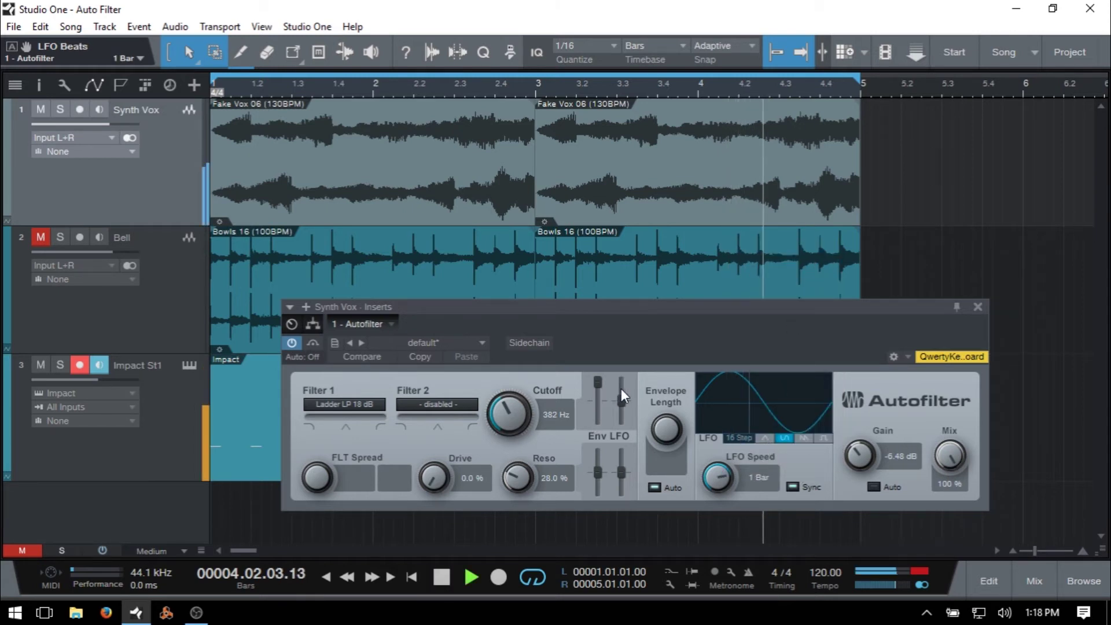
drag(596, 381, 601, 400)
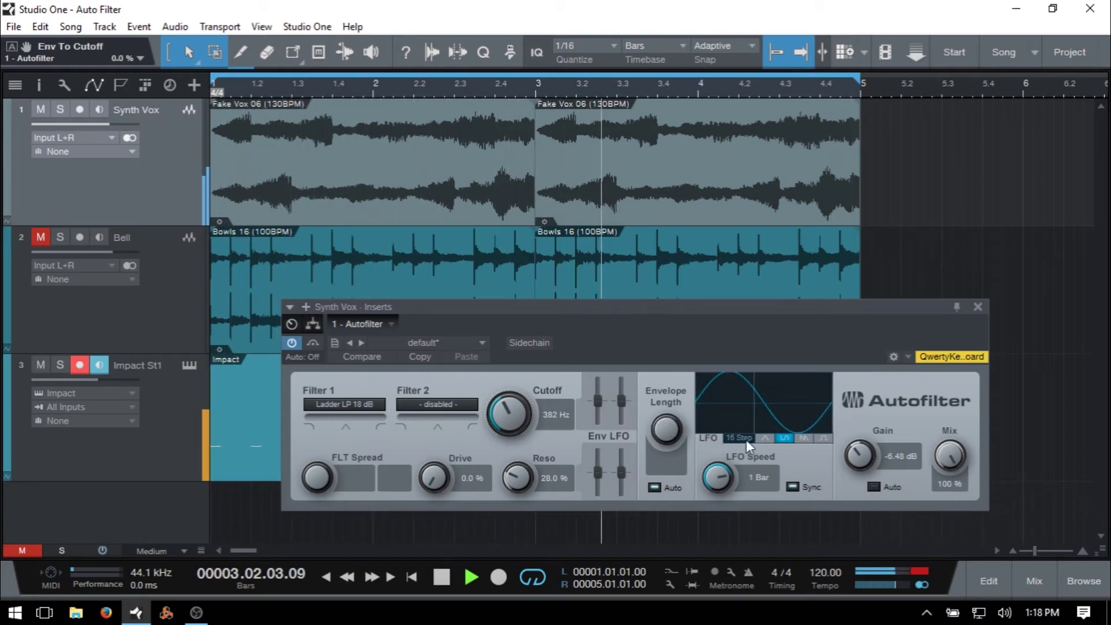
drag(623, 400, 623, 401)
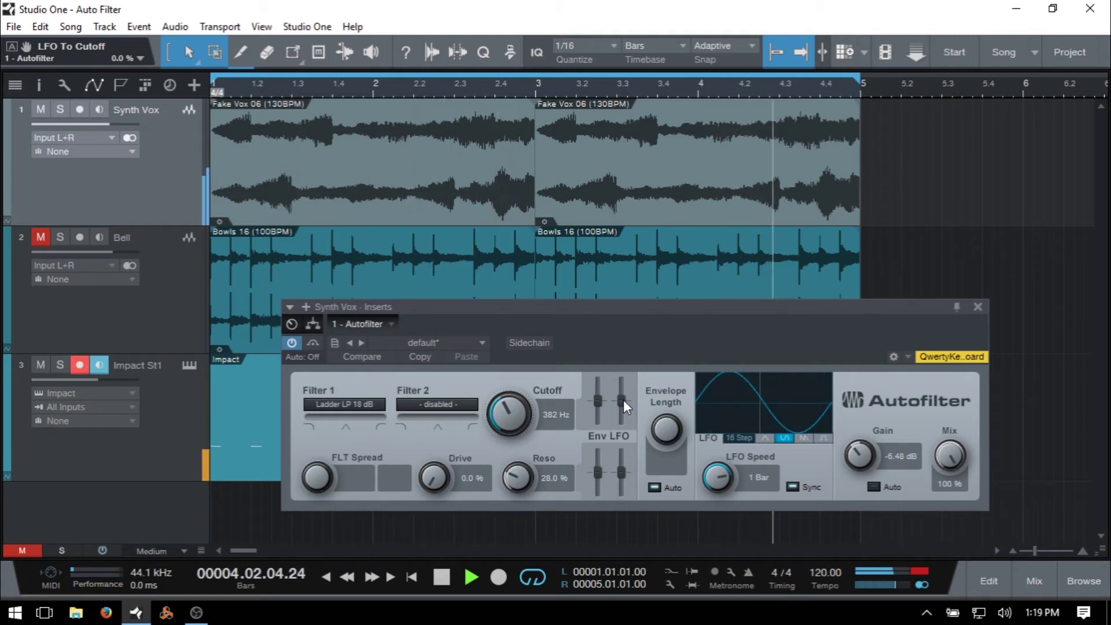
drag(623, 399, 627, 384)
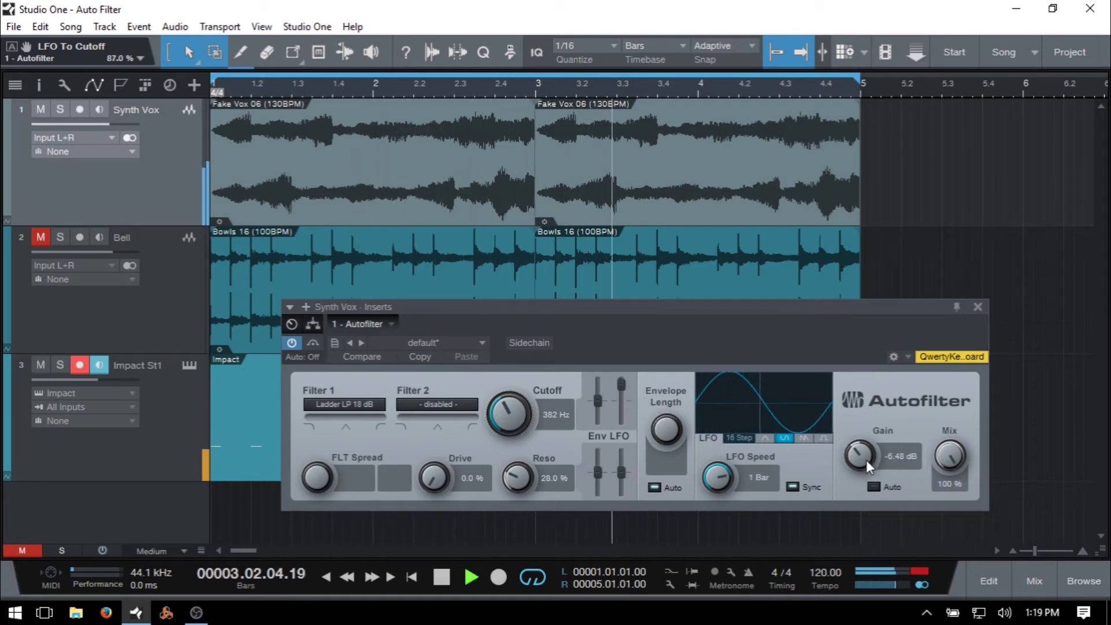
Step: Set the Autofilter gain to -0.48 dB and the cutoff to 671 Hz
drag(861, 458, 863, 441)
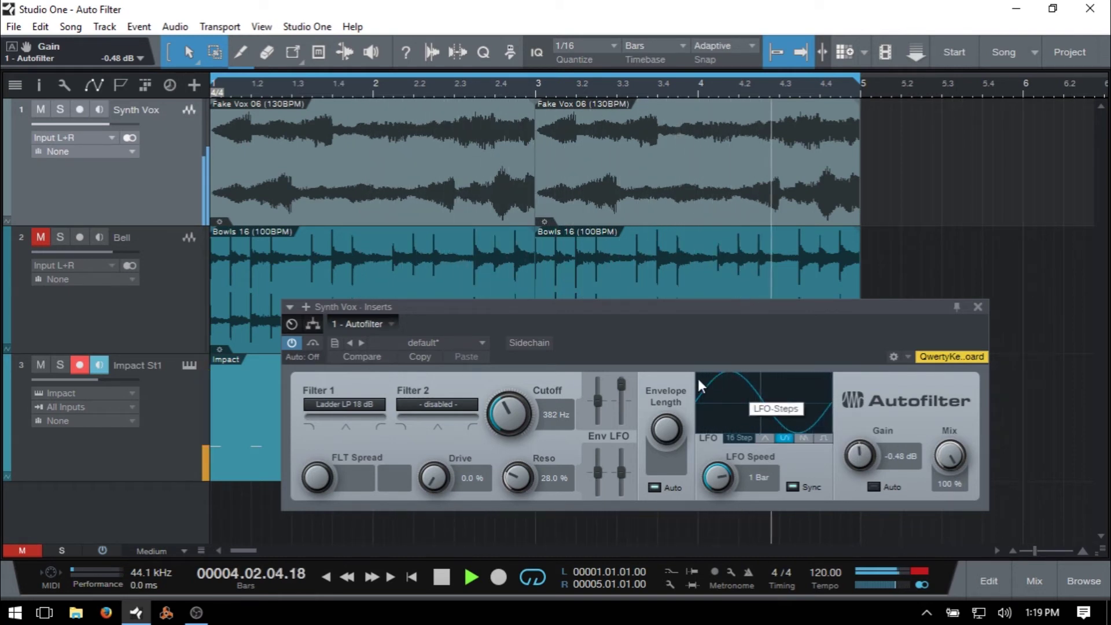
mouse_move(509, 407)
mouse_down()
mouse_move(505, 429)
mouse_move(517, 388)
mouse_up()
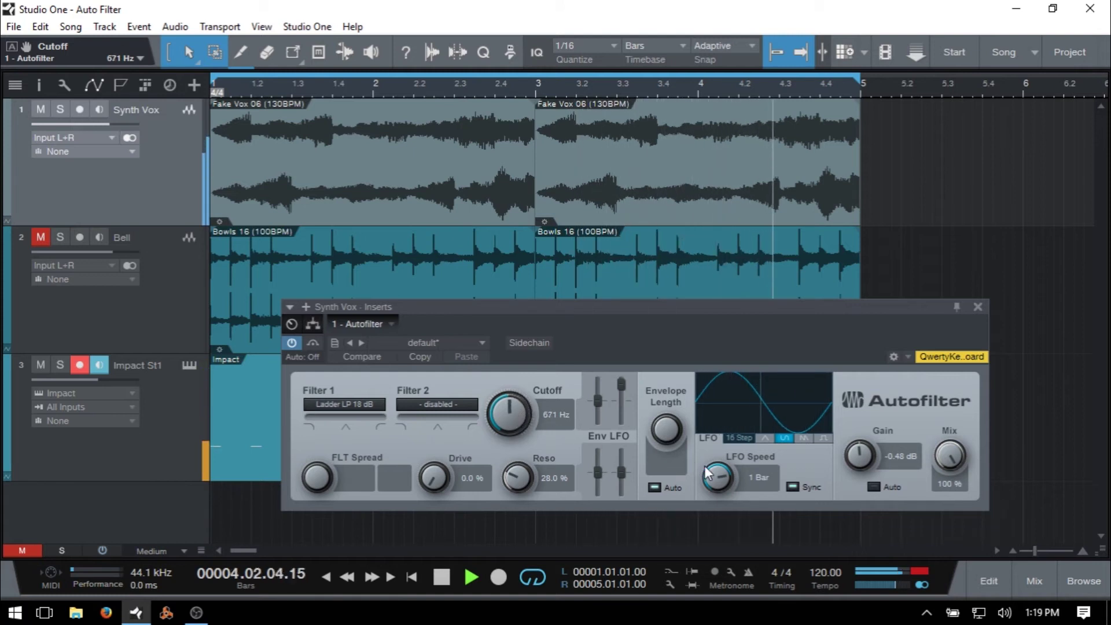
Step: Try synced LFO speeds of 1/2 and 1/4 during playback, ending at 1/4 T
drag(719, 479, 719, 489)
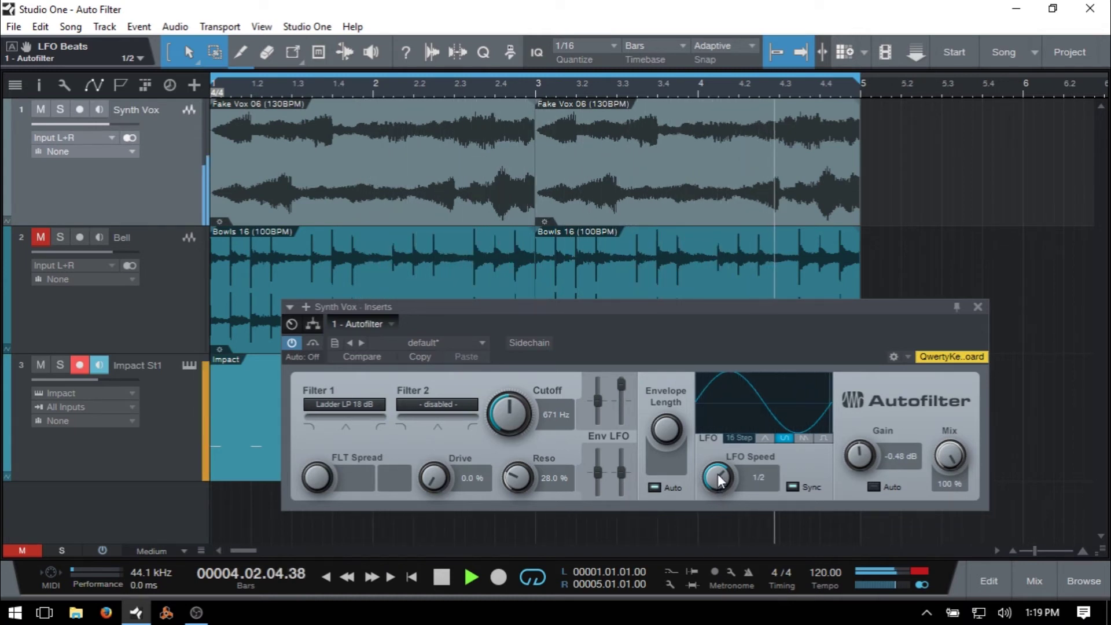
drag(719, 478, 721, 496)
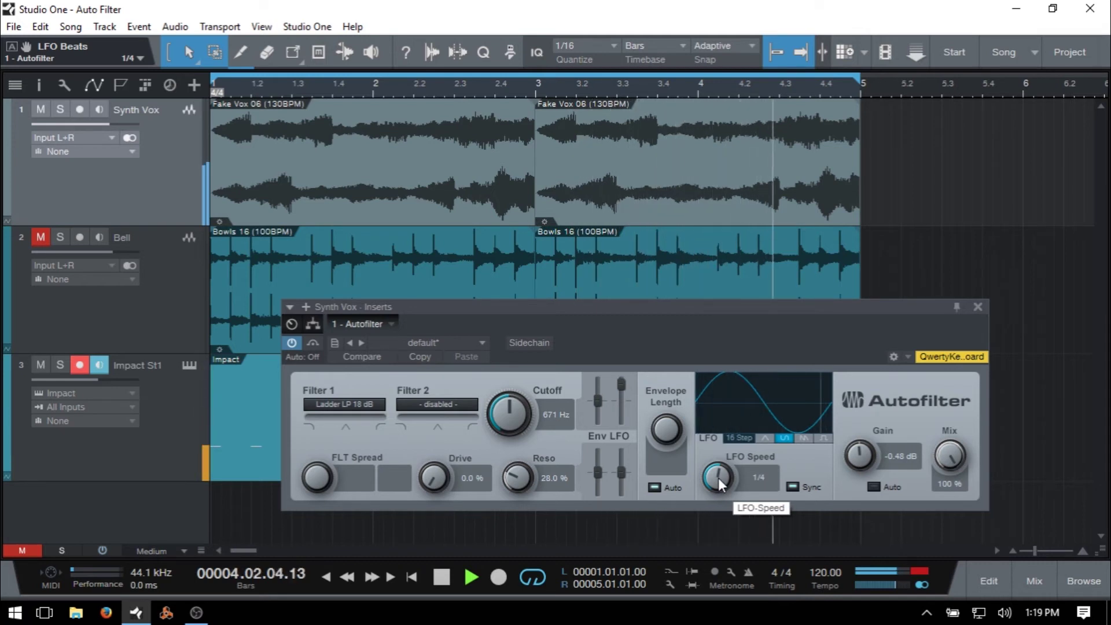
drag(719, 478, 727, 499)
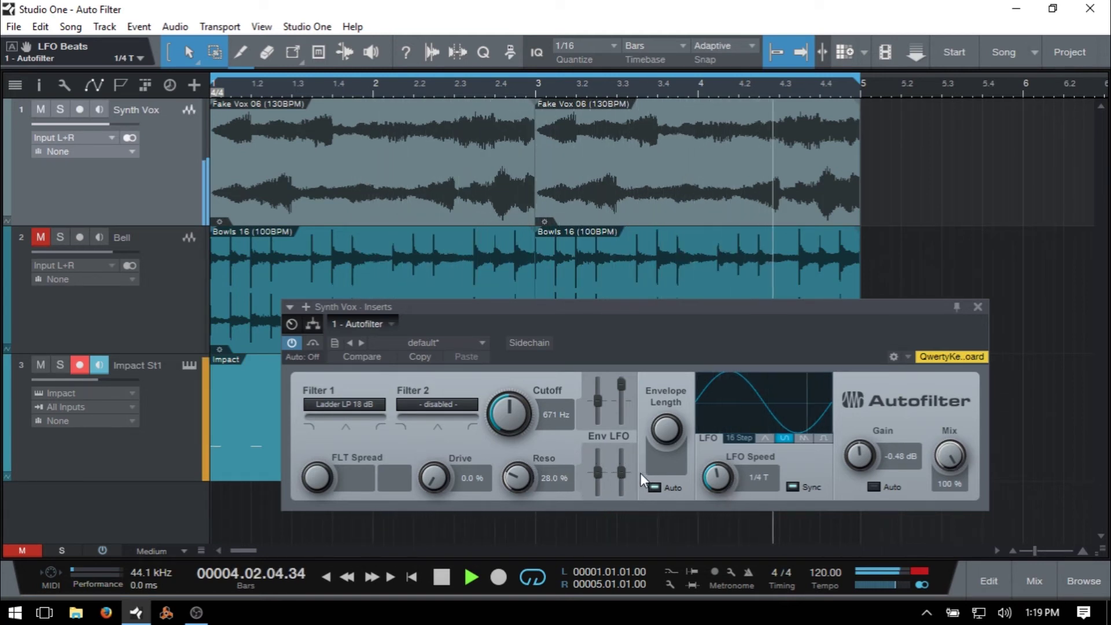
Step: Raise the resonance LFO modulation, set the resonance to 44.0 % and lower the gain to -4.32 dB
drag(623, 474, 627, 457)
drag(524, 477, 524, 468)
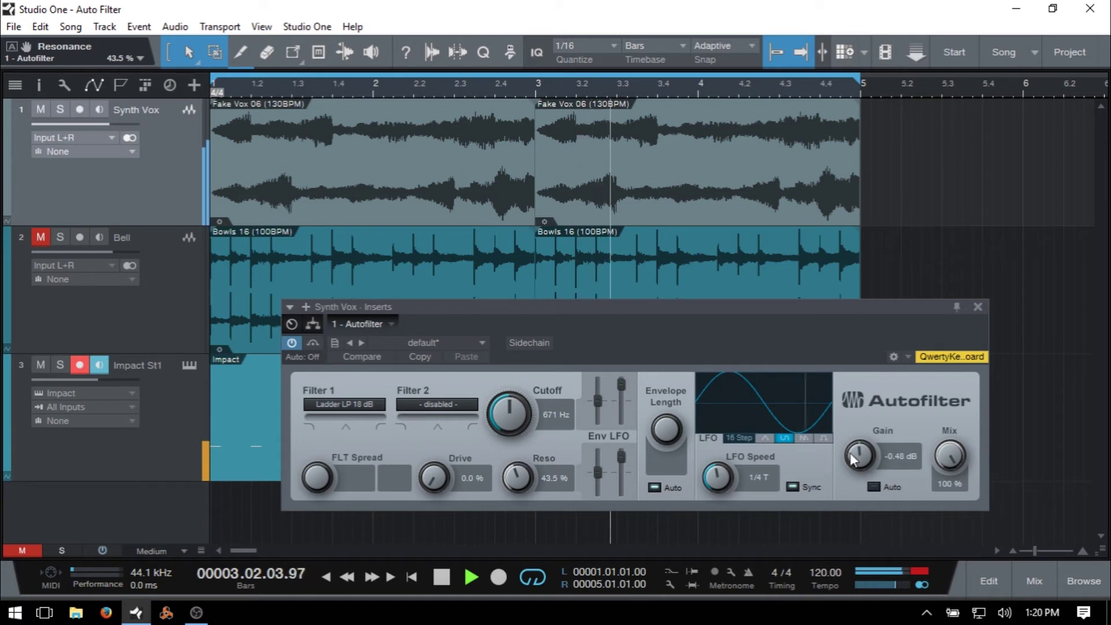
drag(861, 456, 873, 474)
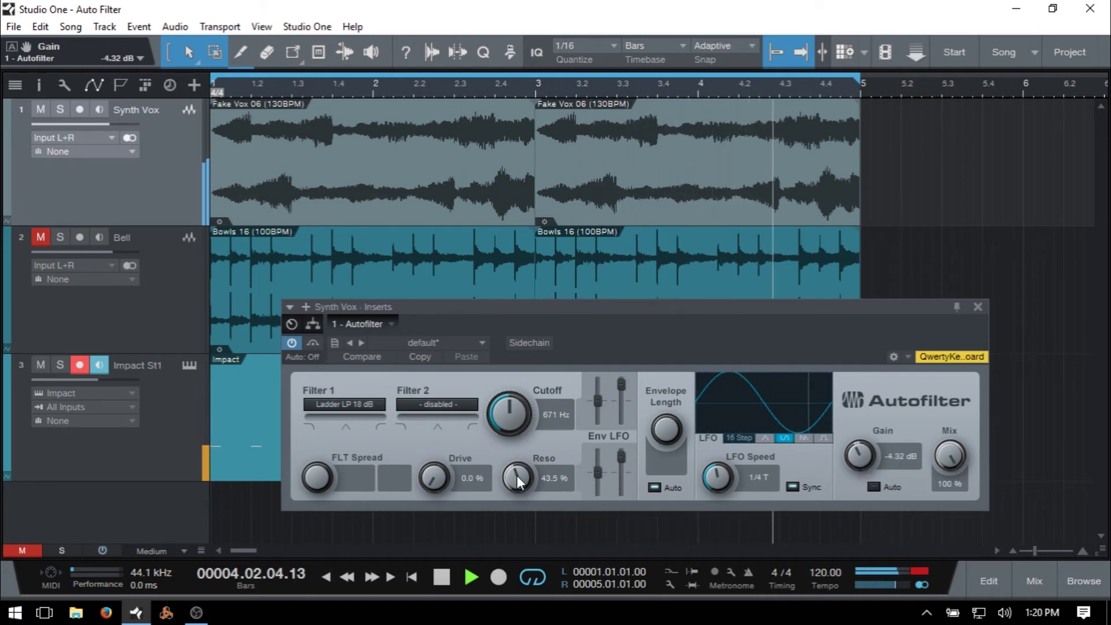
mouse_move(517, 475)
mouse_down()
mouse_move(525, 445)
mouse_move(521, 478)
mouse_up()
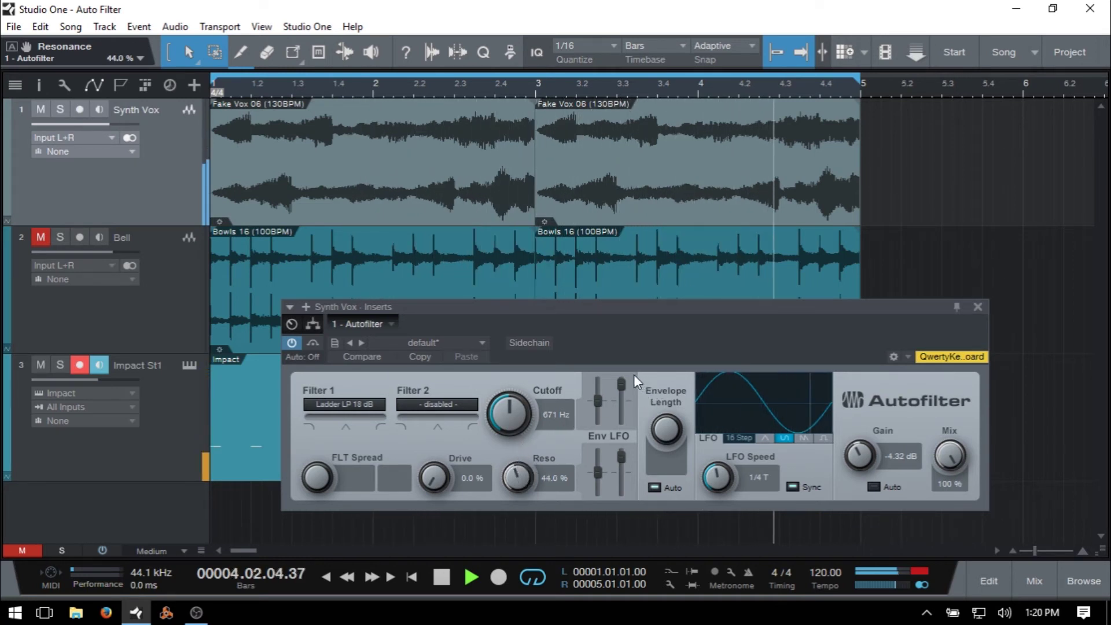
Step: Try negative cutoff LFO modulation, set resonance LFO modulation to 4.3 % and cutoff to 574 Hz, and end with cutoff LFO modulation at 100 %
drag(622, 380, 627, 472)
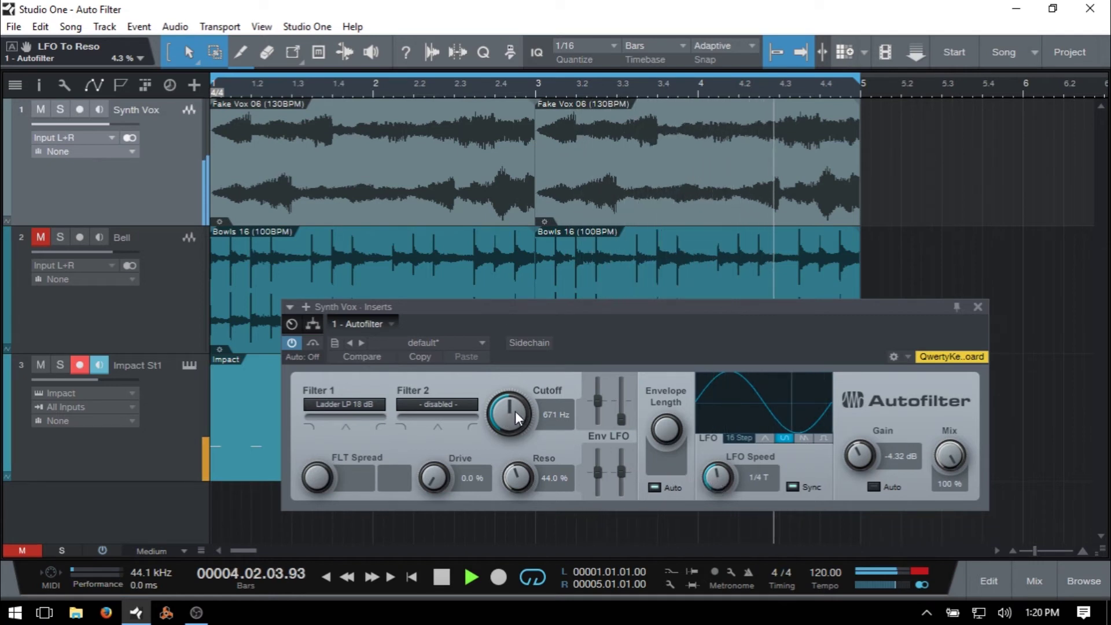
mouse_move(515, 411)
mouse_down()
mouse_move(521, 398)
mouse_move(522, 416)
mouse_up()
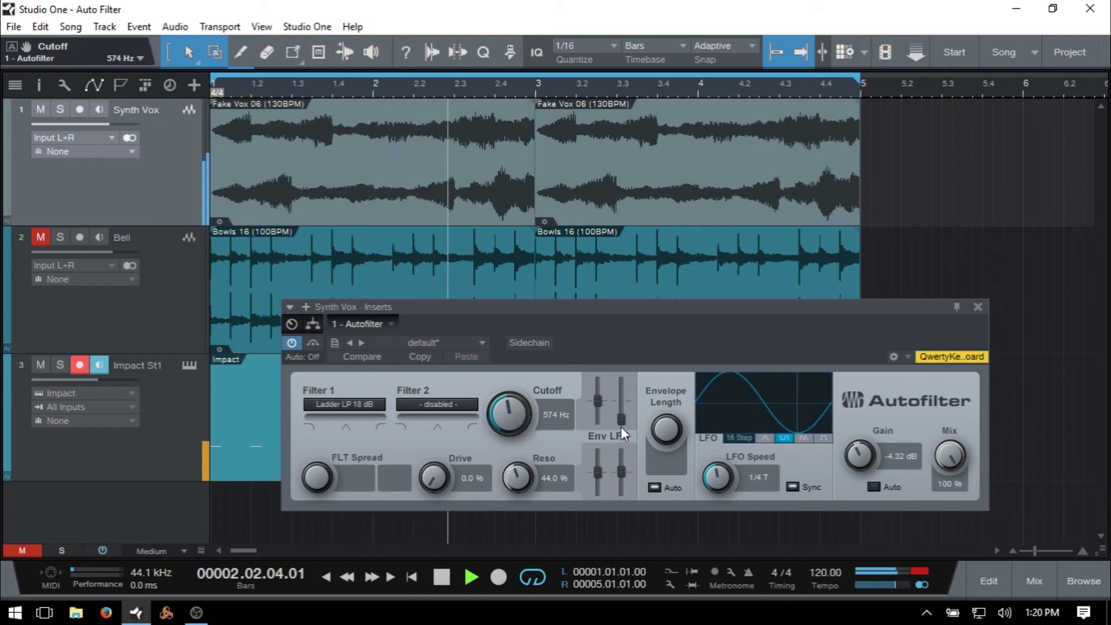
drag(622, 429, 628, 377)
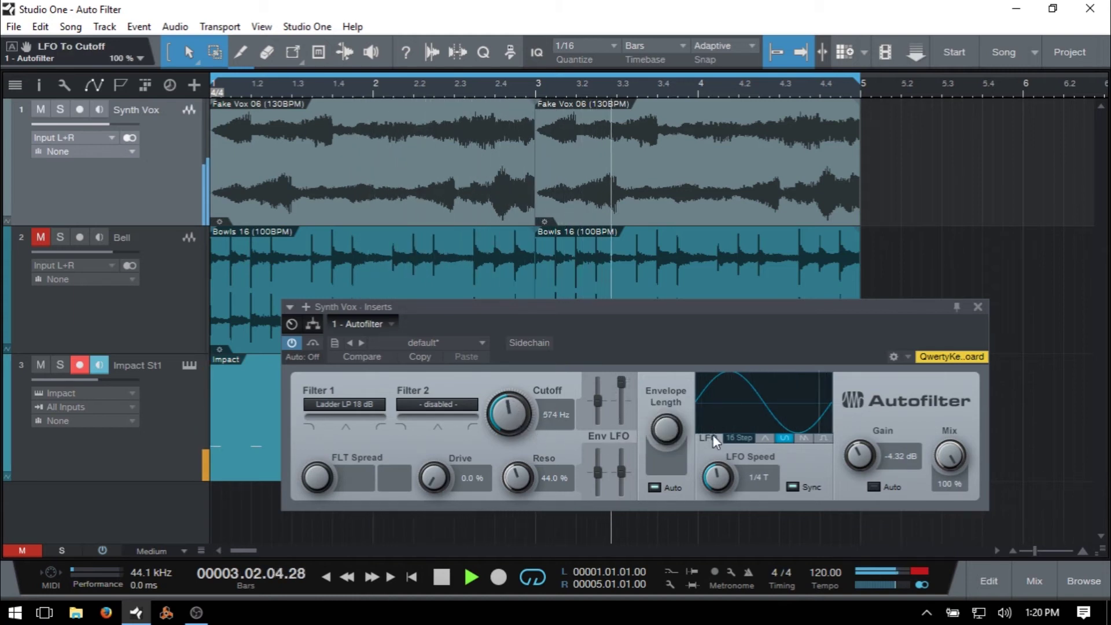
Step: Set the synced LFO speed to 1/8 and switch Filter 2 to Analog SVF 12 dB
drag(718, 474, 723, 488)
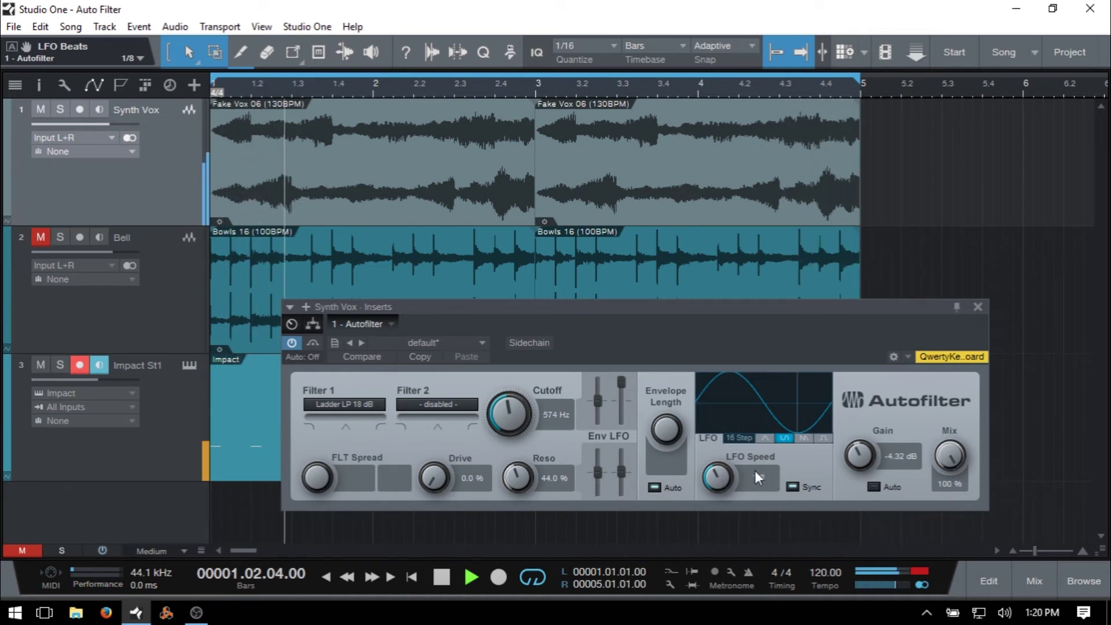
click(433, 403)
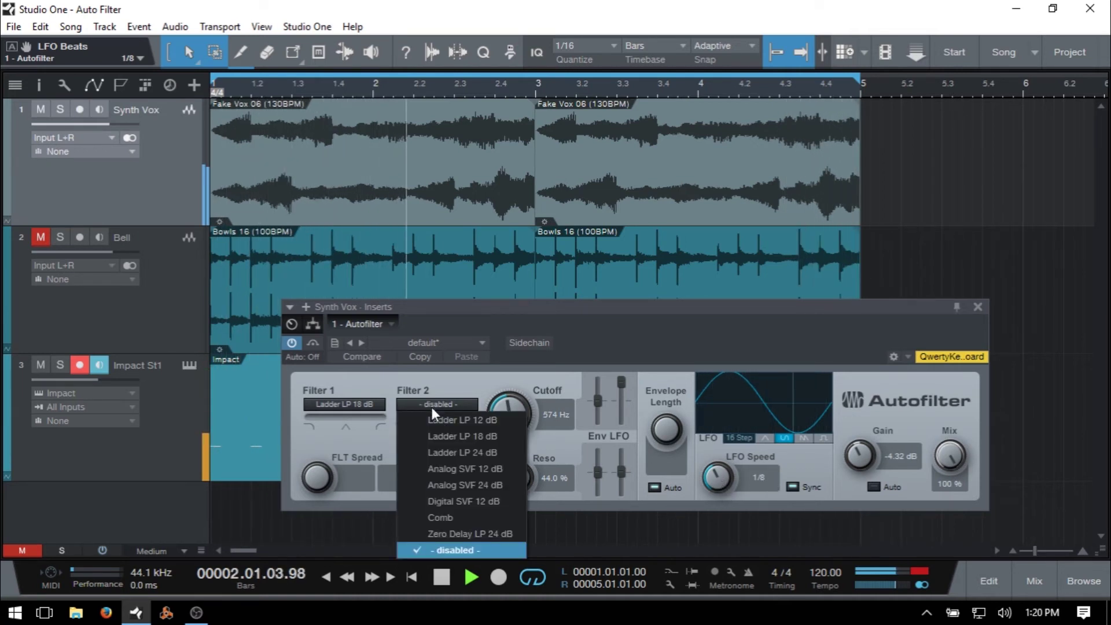
click(439, 468)
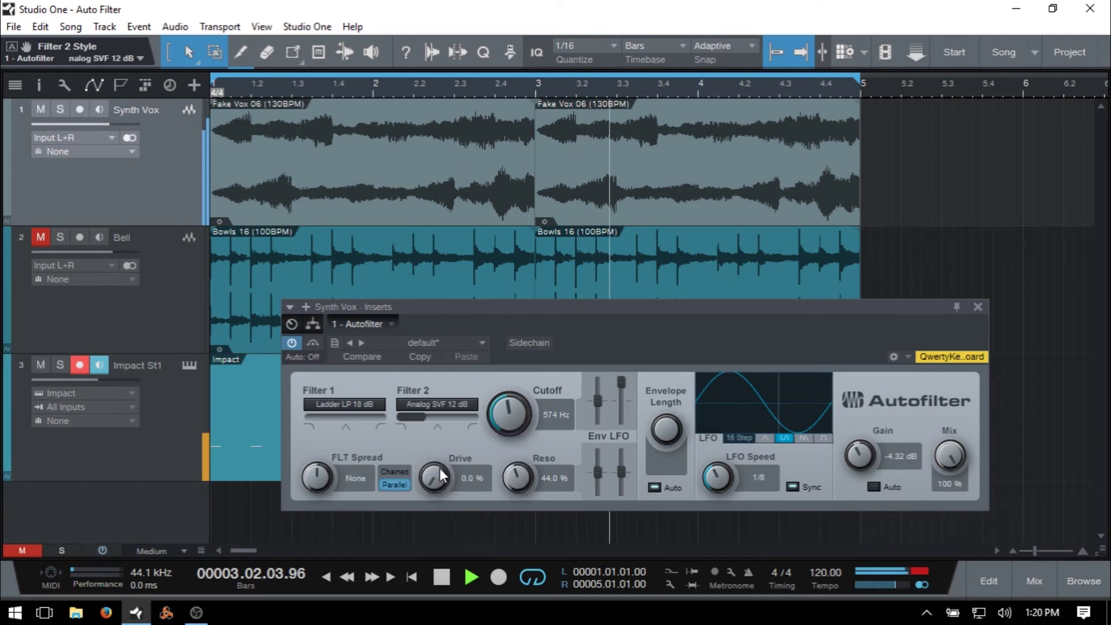
Step: Lower the Autofilter gain to -8.16 dB and shift Filter 2's type mix to 82% HP
drag(850, 456, 873, 473)
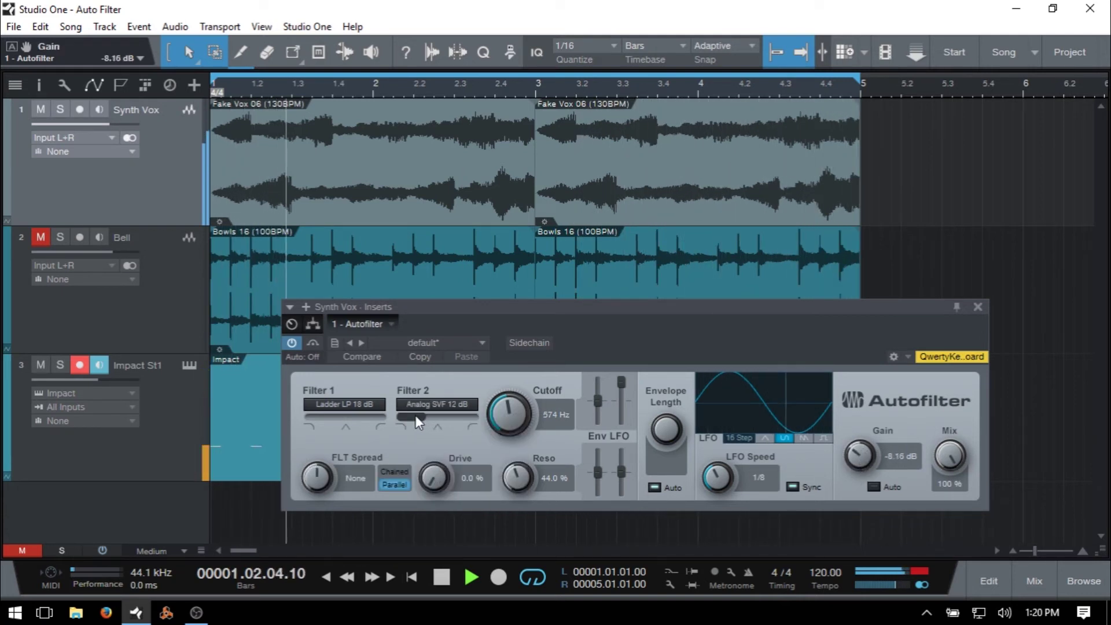
drag(415, 415, 460, 420)
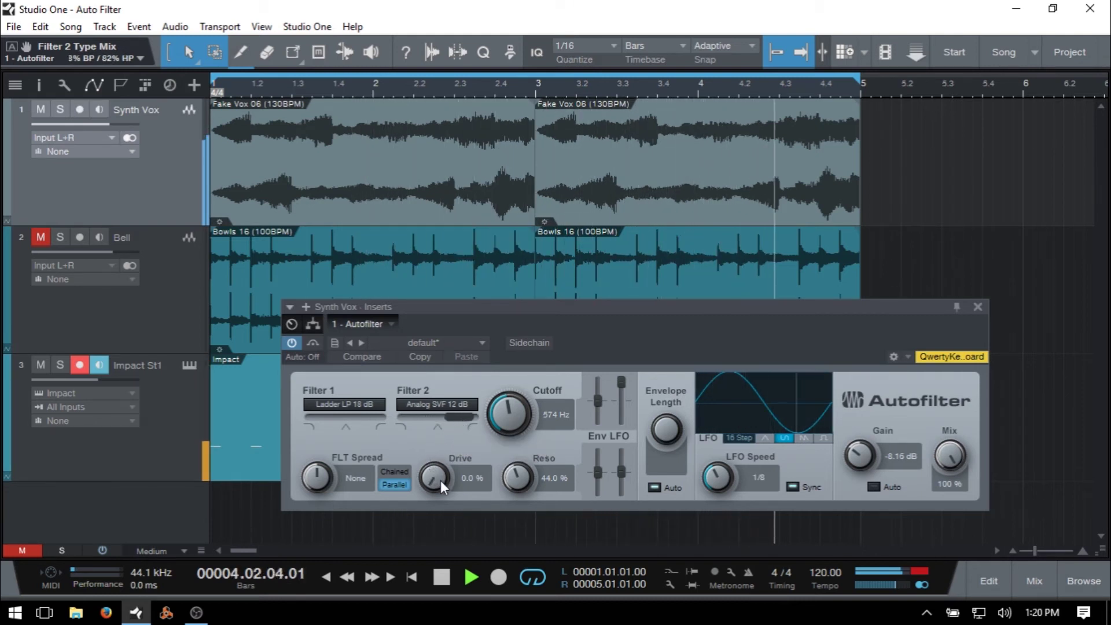
mouse_move(438, 480)
mouse_down()
mouse_move(440, 423)
mouse_move(431, 477)
mouse_up()
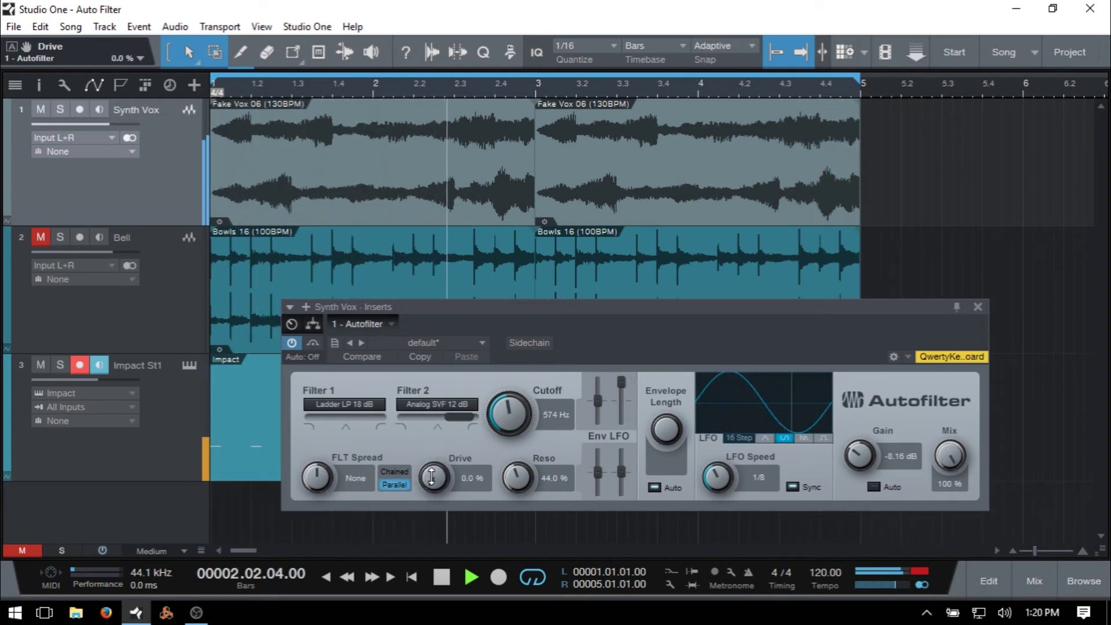
Step: Chain the two filters with a filter spread of -14.61 st and raise the gain to -3.60 dB
click(397, 471)
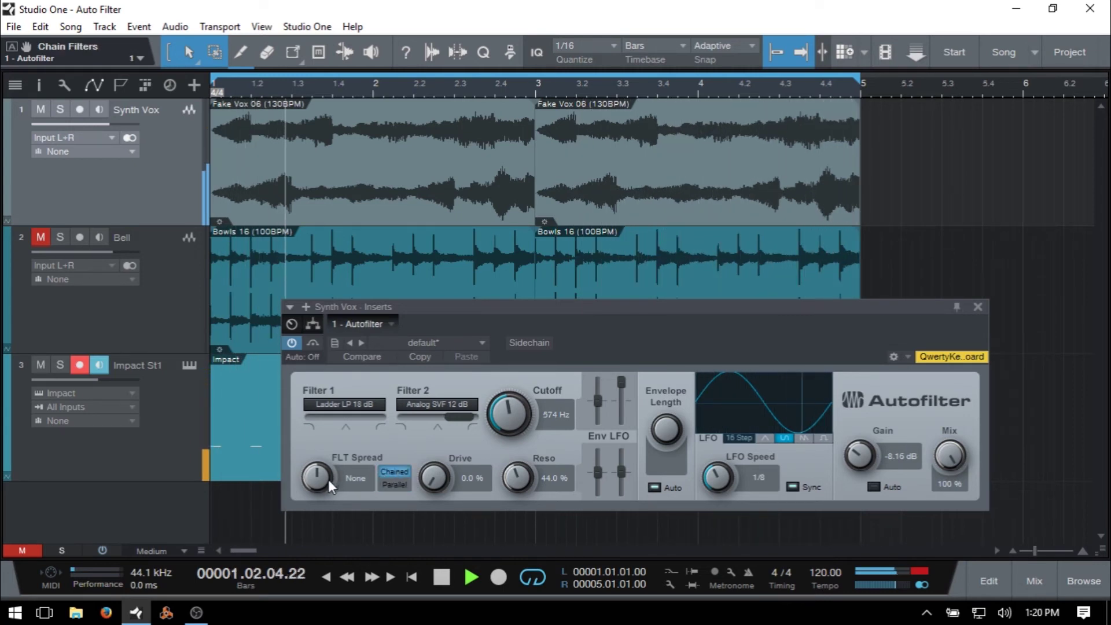
drag(318, 476, 340, 563)
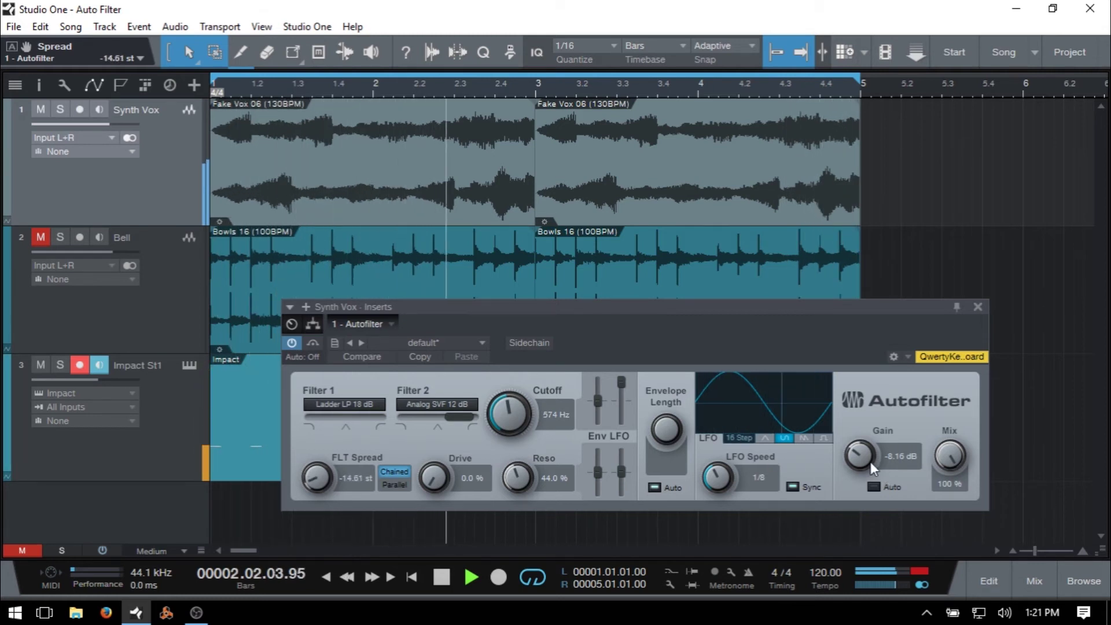
drag(862, 456, 862, 447)
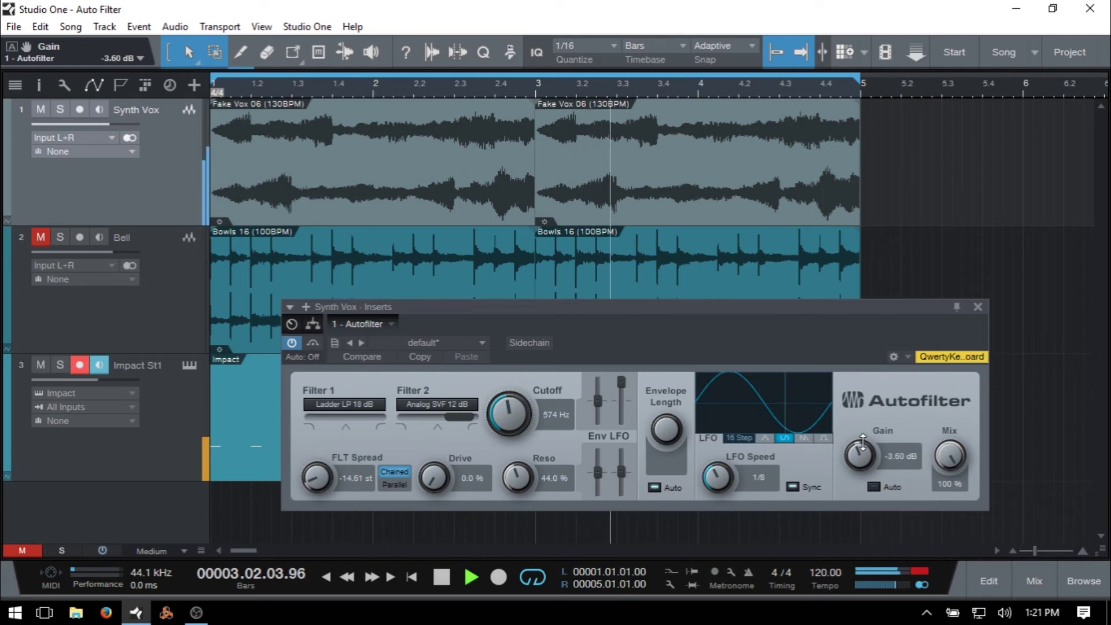
Step: Switch the filters to parallel routing and lower the gain to -10.56 dB
click(394, 485)
drag(868, 444, 875, 491)
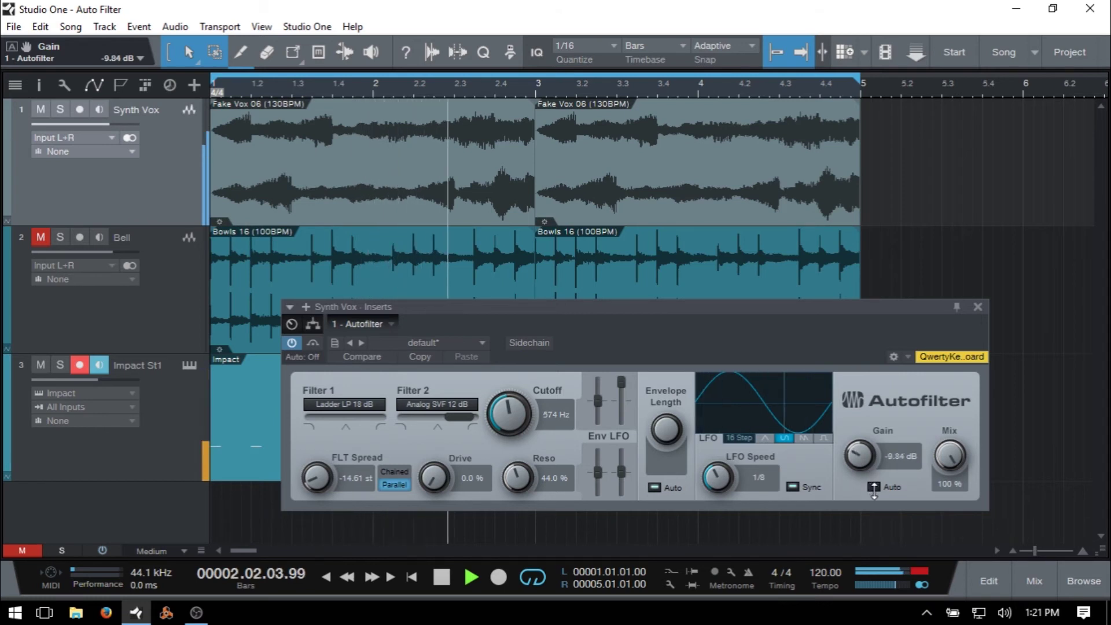
click(919, 574)
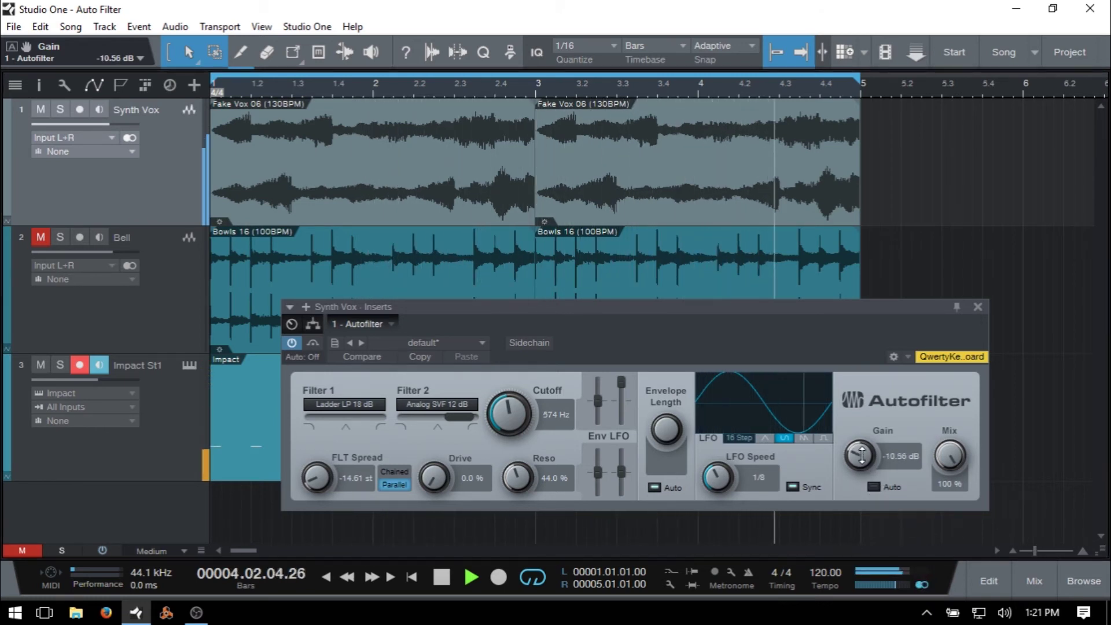
drag(863, 455, 862, 463)
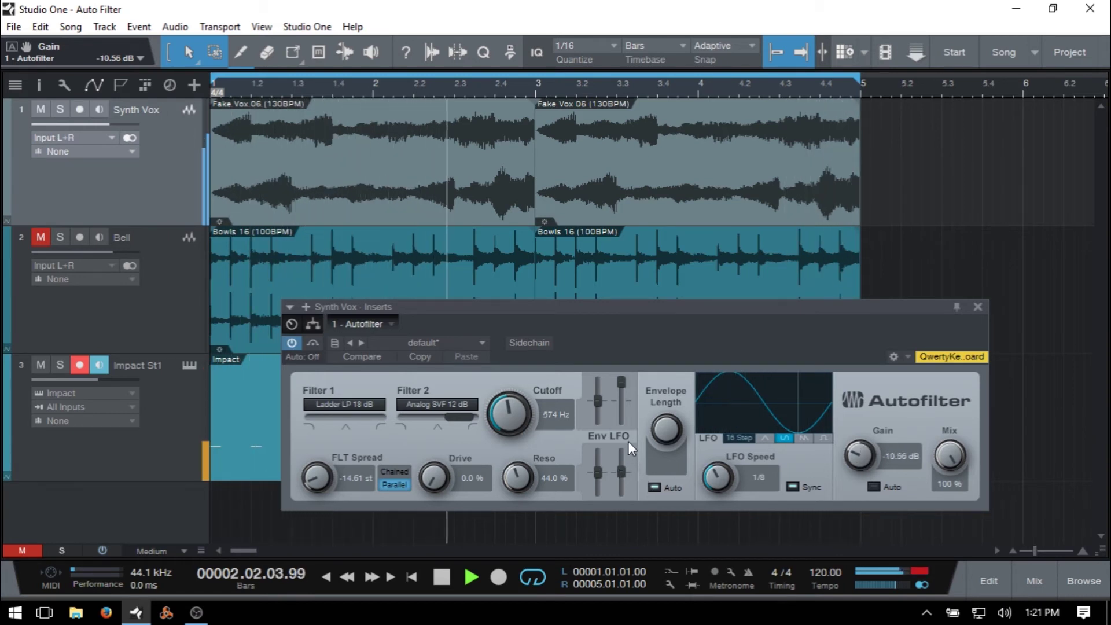
Step: Try a slower, gentler cutoff sweep with reduced LFO modulation, LFO speed 1/2 D and cutoff 163 Hz
drag(627, 381, 627, 392)
drag(720, 479, 727, 438)
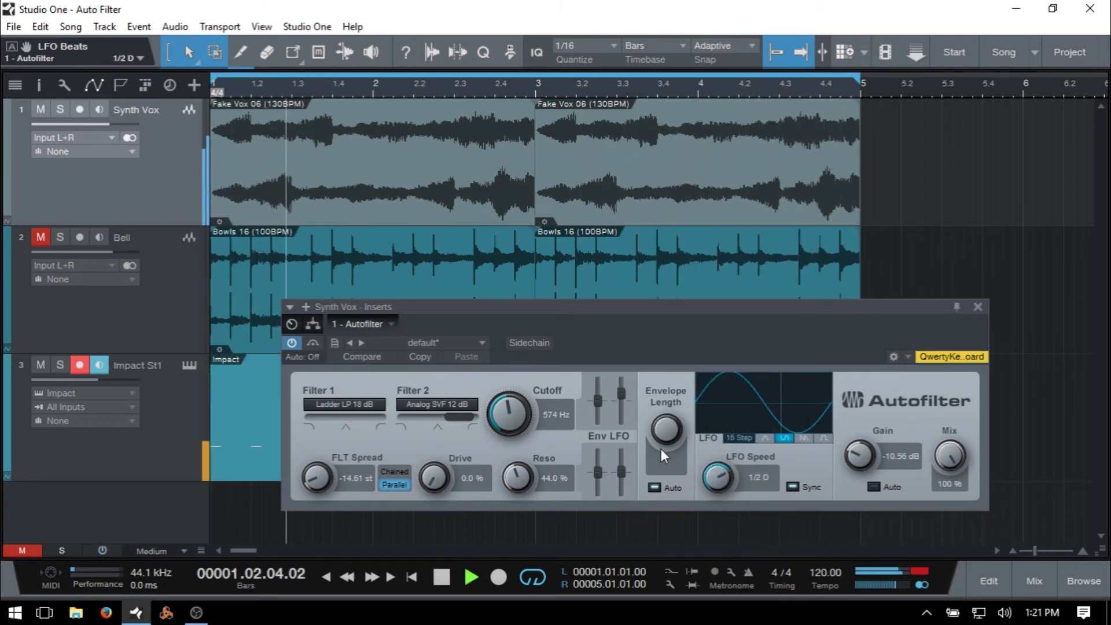
drag(519, 408, 507, 442)
Step: Try the Comb type for Filter 2 with synced LFO speeds of 1/4 T and 1/8
click(436, 404)
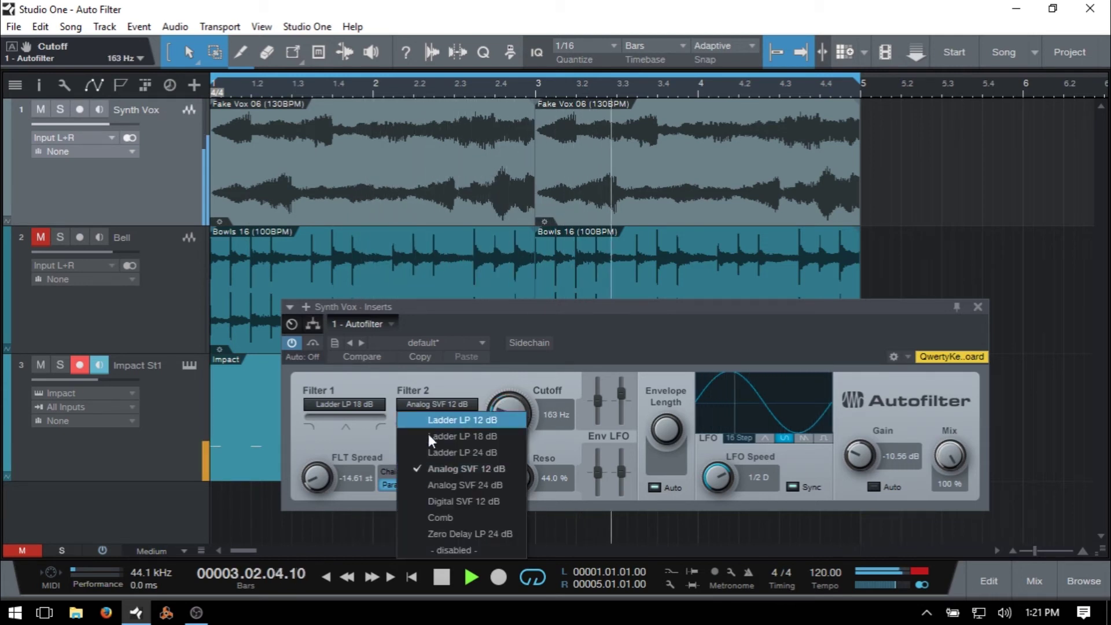
click(439, 512)
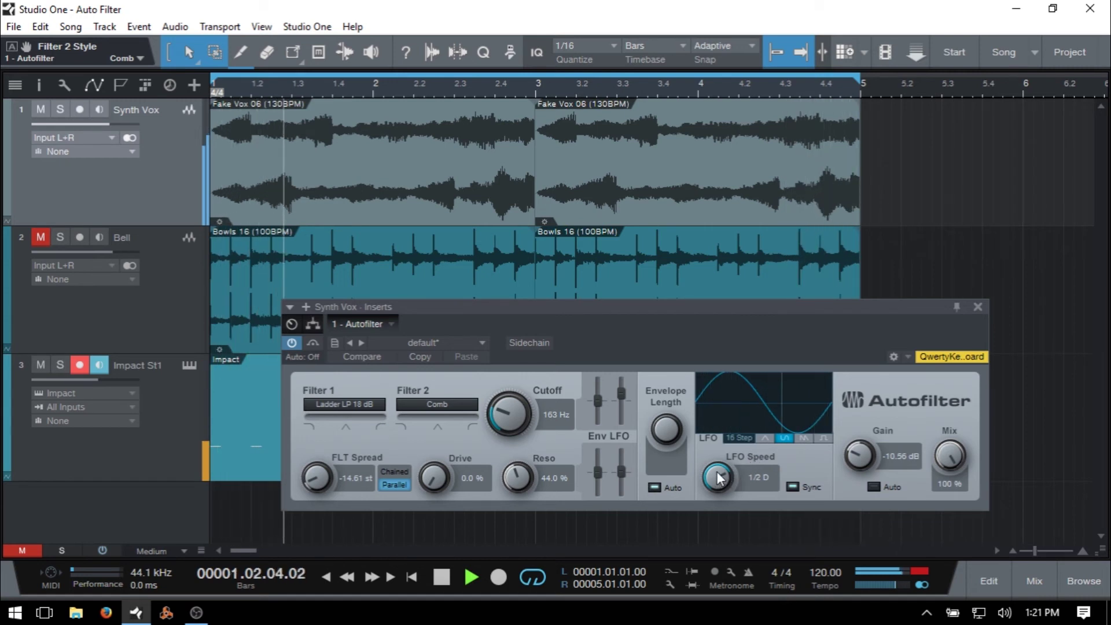
drag(718, 480, 725, 507)
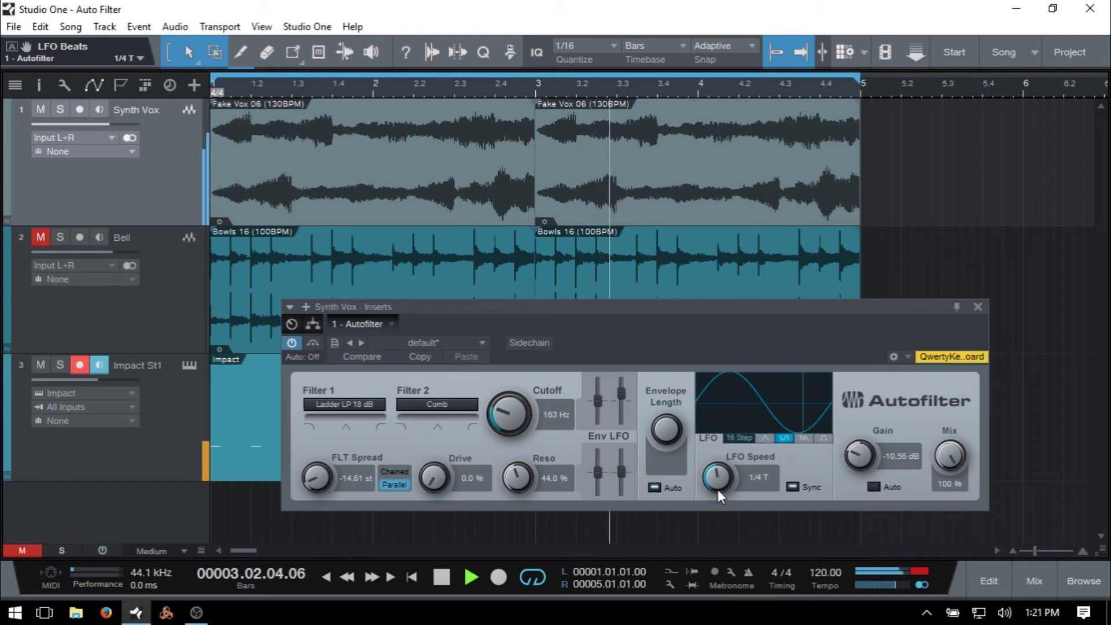
drag(717, 477, 726, 492)
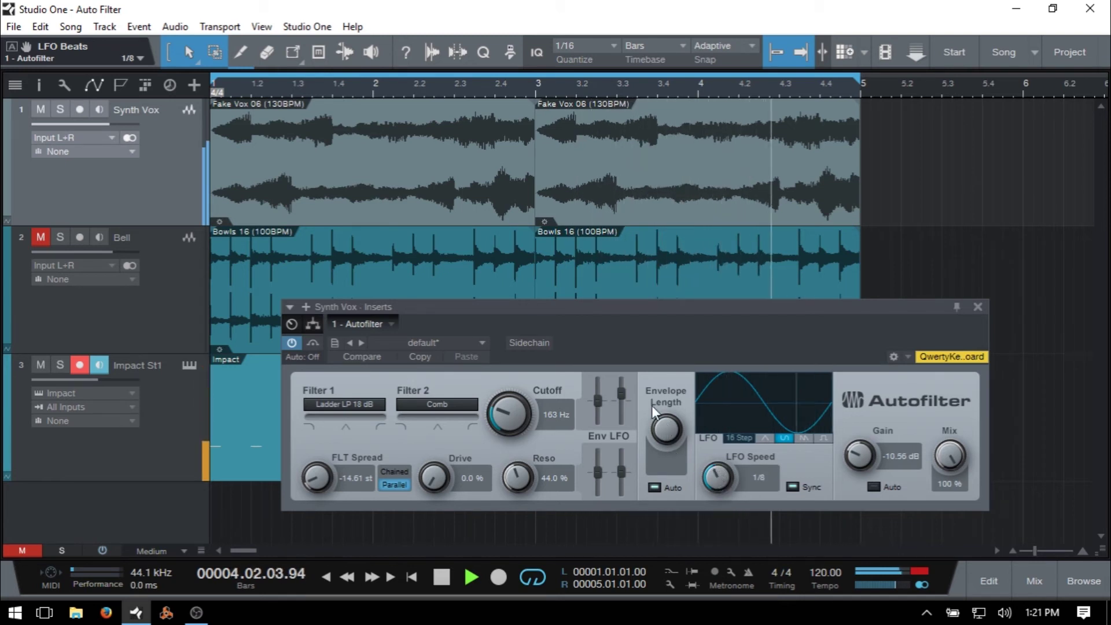
Step: Try cutoff LFO modulation of -52.2 % at an LFO speed of 1/16 T, with the gain at -14.88 dB
drag(623, 393, 621, 408)
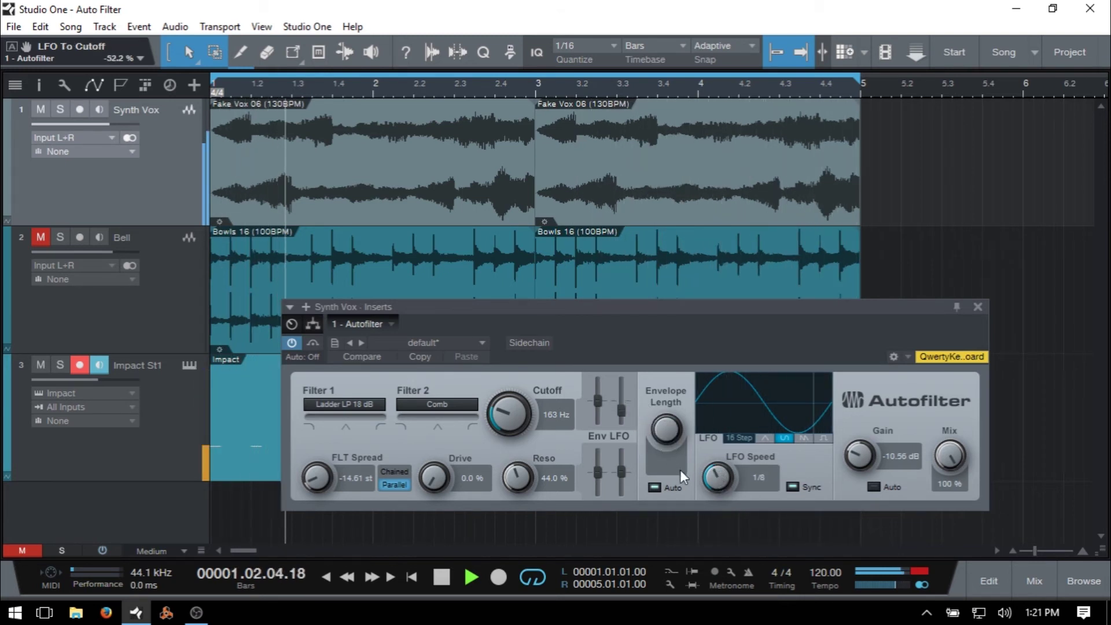
drag(713, 492, 739, 526)
drag(863, 451, 873, 473)
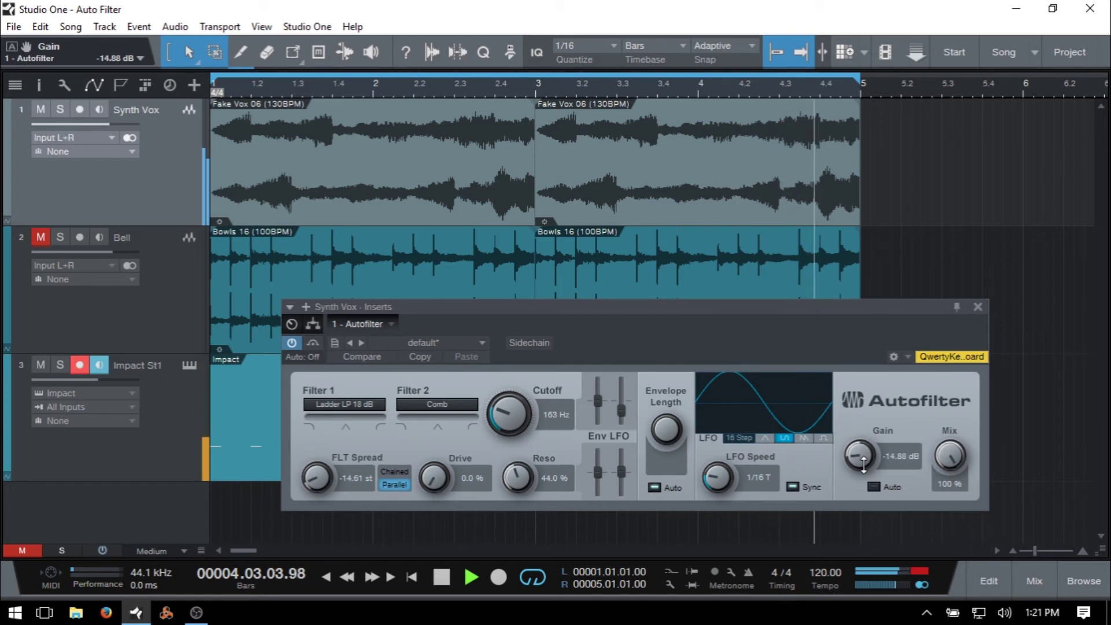
Step: Chain the filters and switch Filter 2 to Zero Delay LP 24 dB
click(396, 470)
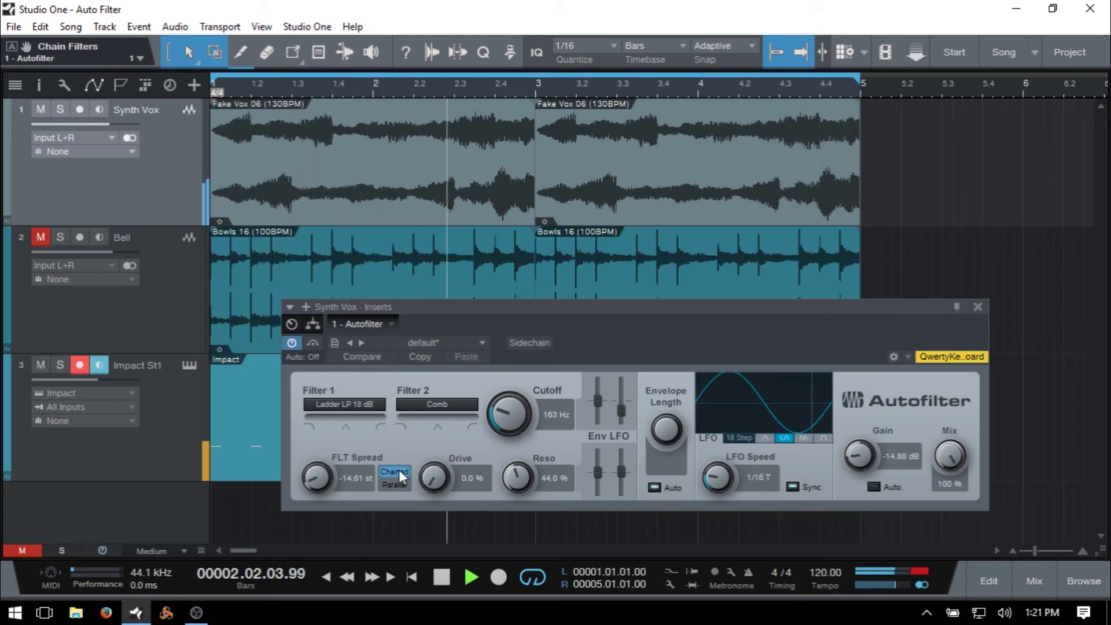
click(437, 404)
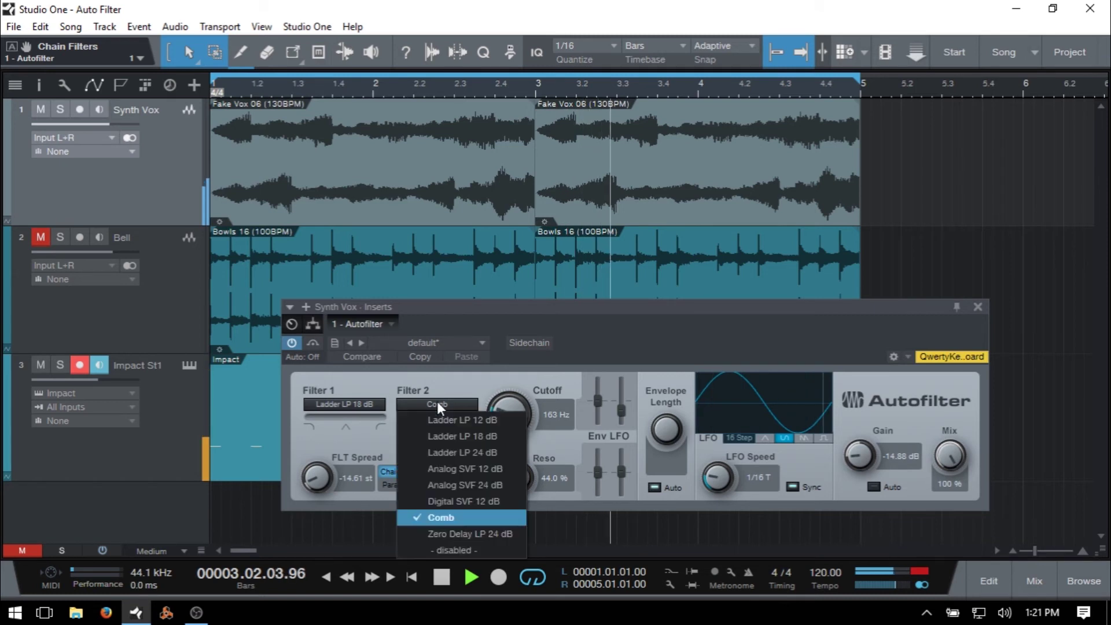
click(453, 533)
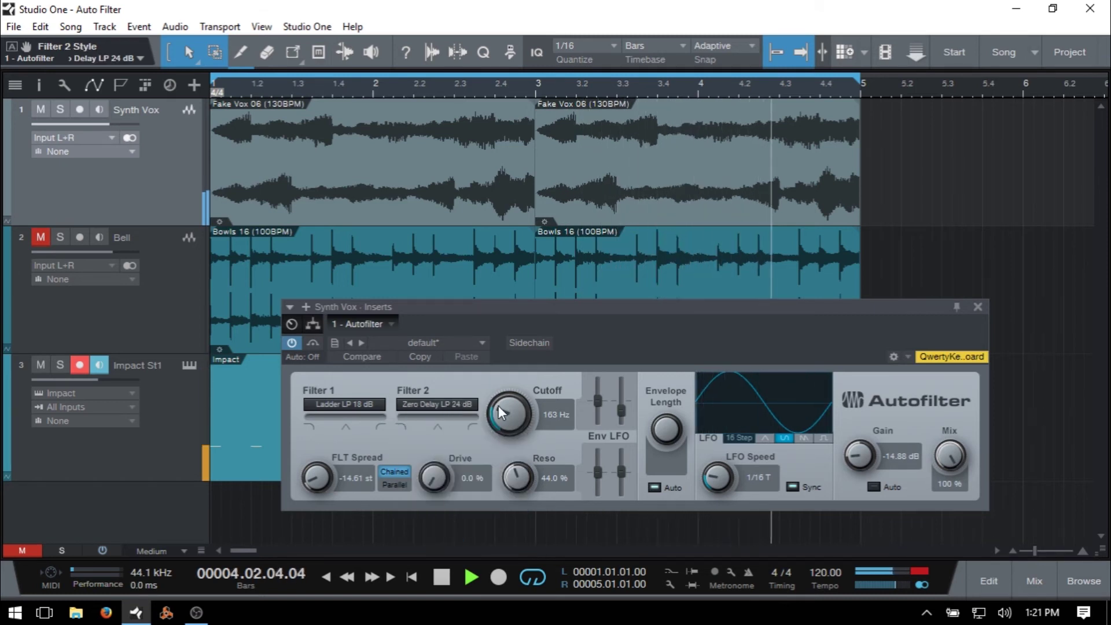
Step: Set the drive to 13.0 % and cutoff to 262 Hz, with the filters in parallel and the gain at -6.00 dB
drag(439, 477, 405, 471)
click(391, 484)
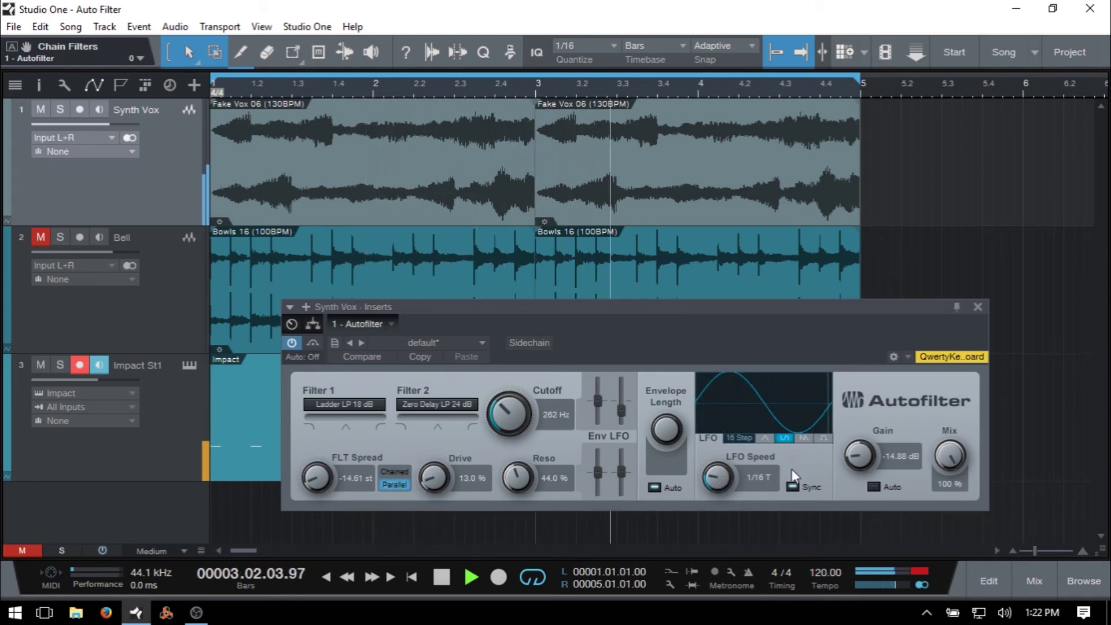
drag(859, 458, 859, 433)
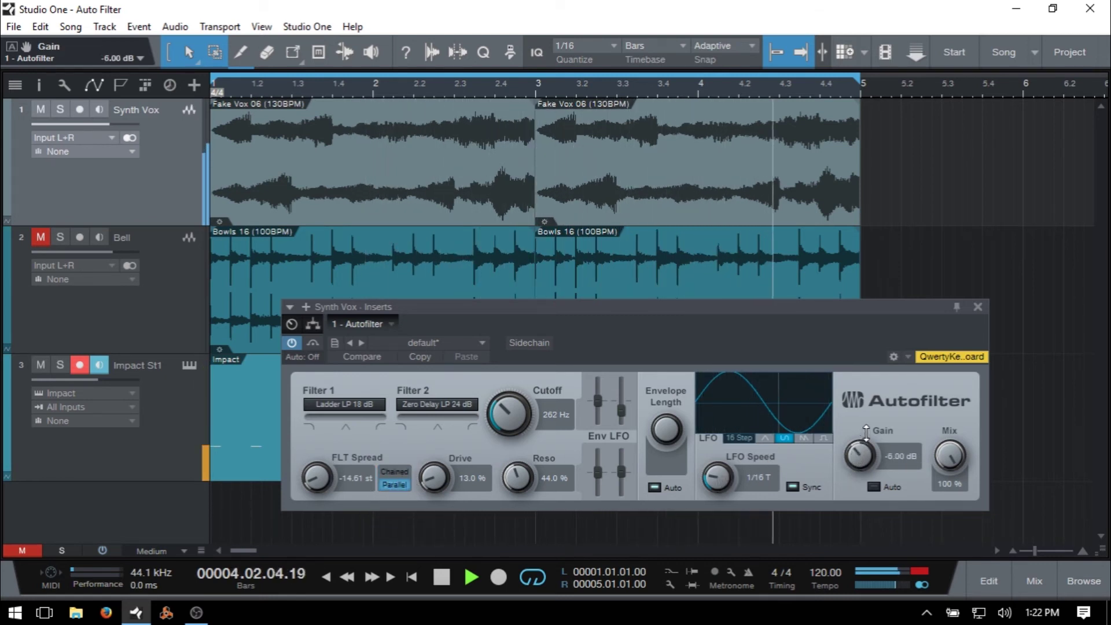
Step: Set the LFO speed to 1/16 D and the Autofilter gain to -2.64 dB
drag(715, 478, 719, 457)
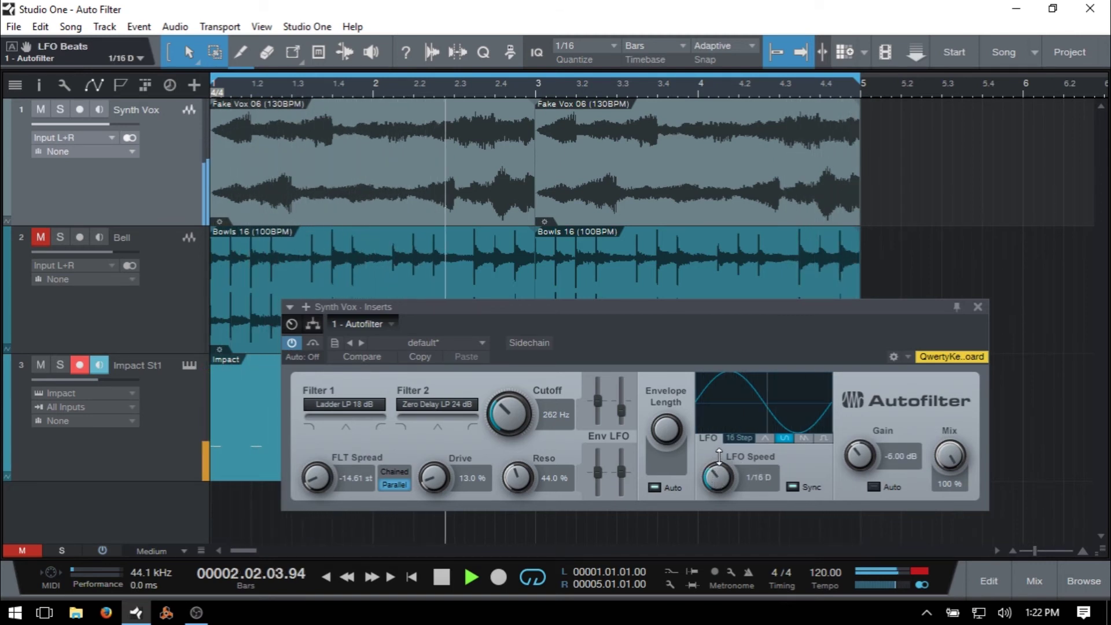
drag(857, 461, 860, 453)
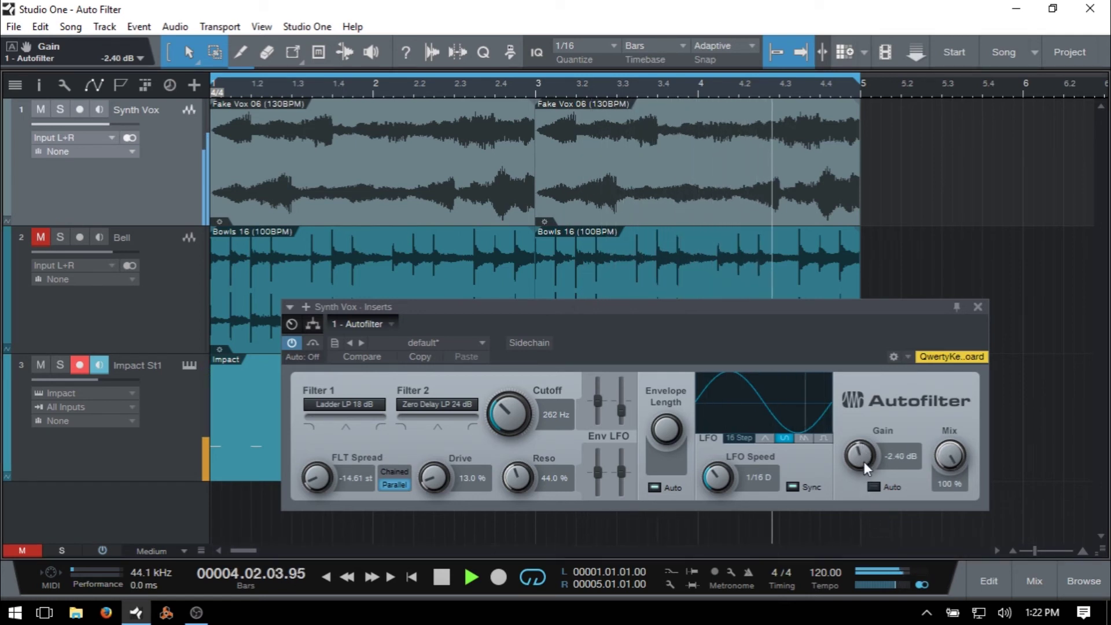
drag(864, 461, 873, 473)
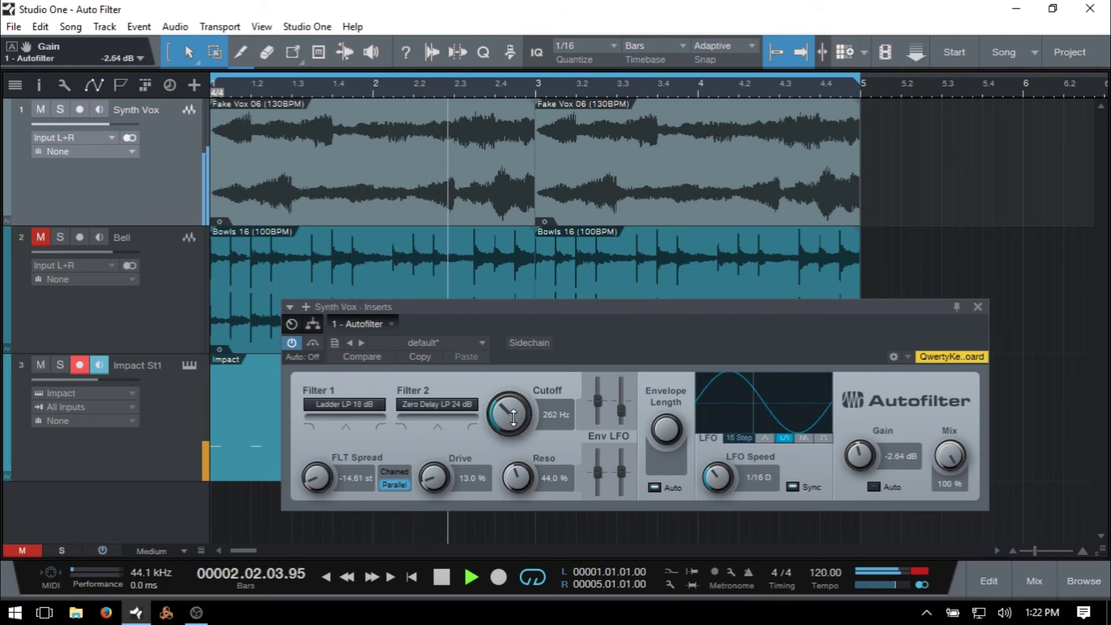
Step: Set the cutoff to 358 Hz with 78.3 % LFO modulation, lower the gain to -6.96 dB and stop playback
drag(513, 415, 515, 411)
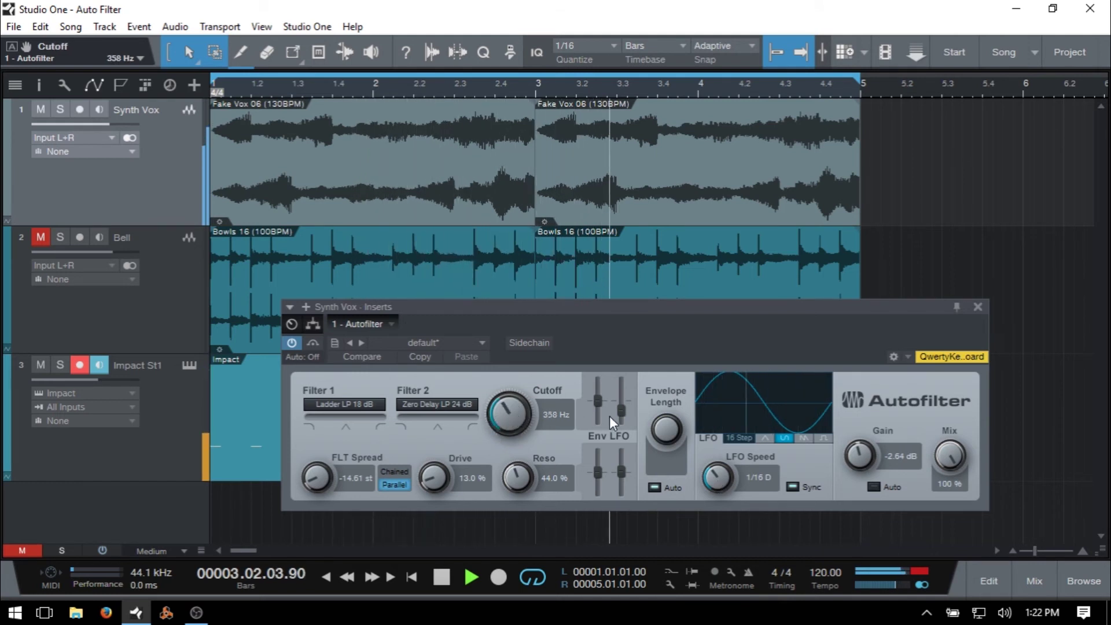
drag(622, 412, 626, 386)
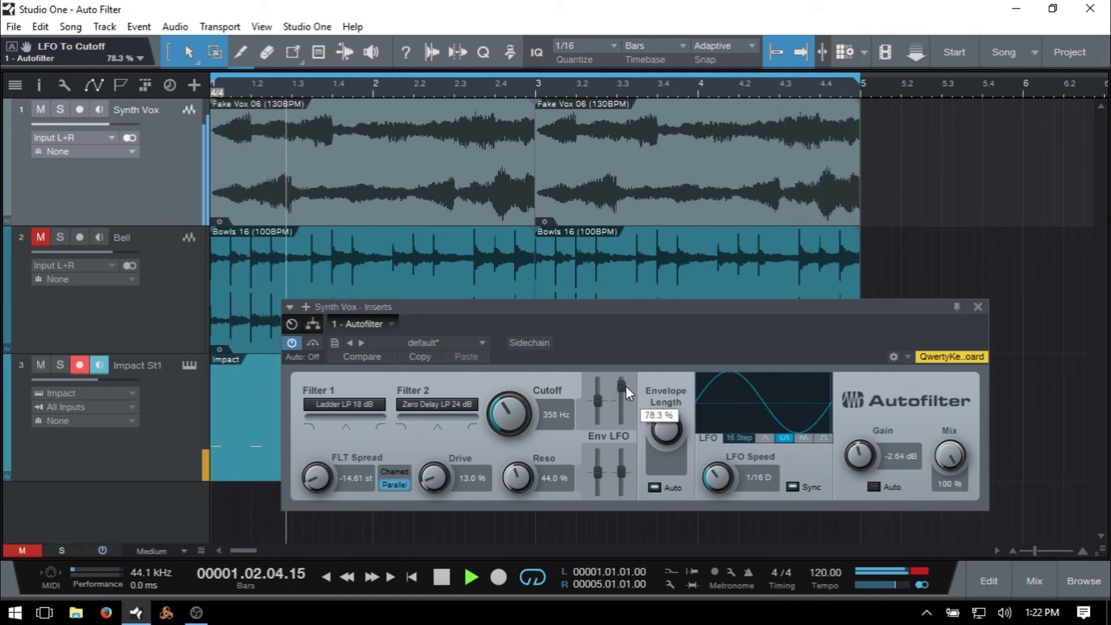
drag(861, 454, 863, 468)
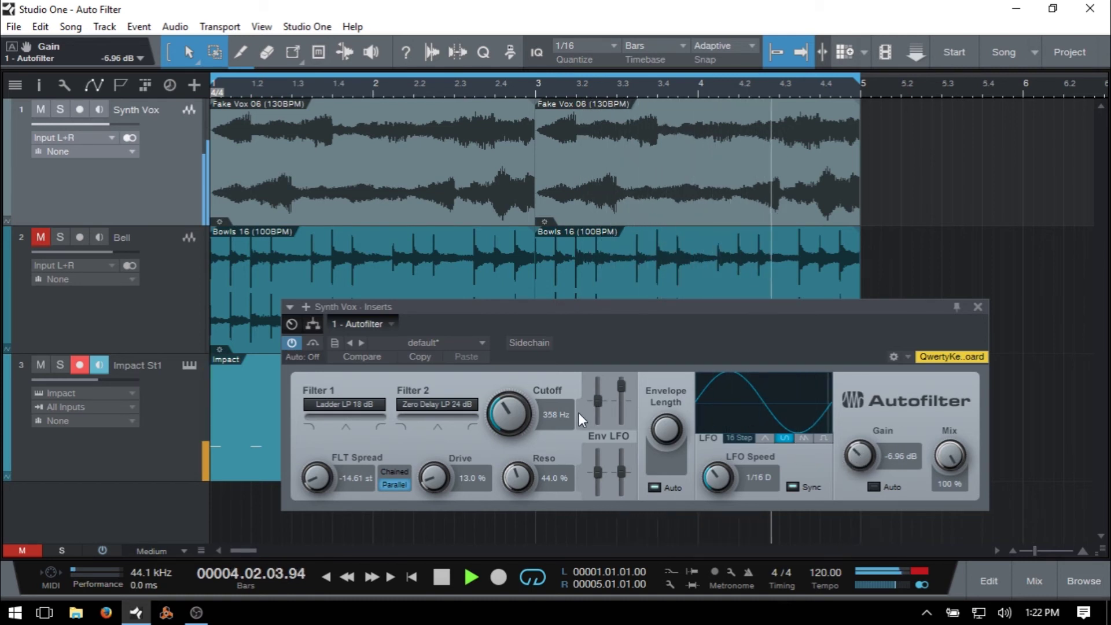
key(space)
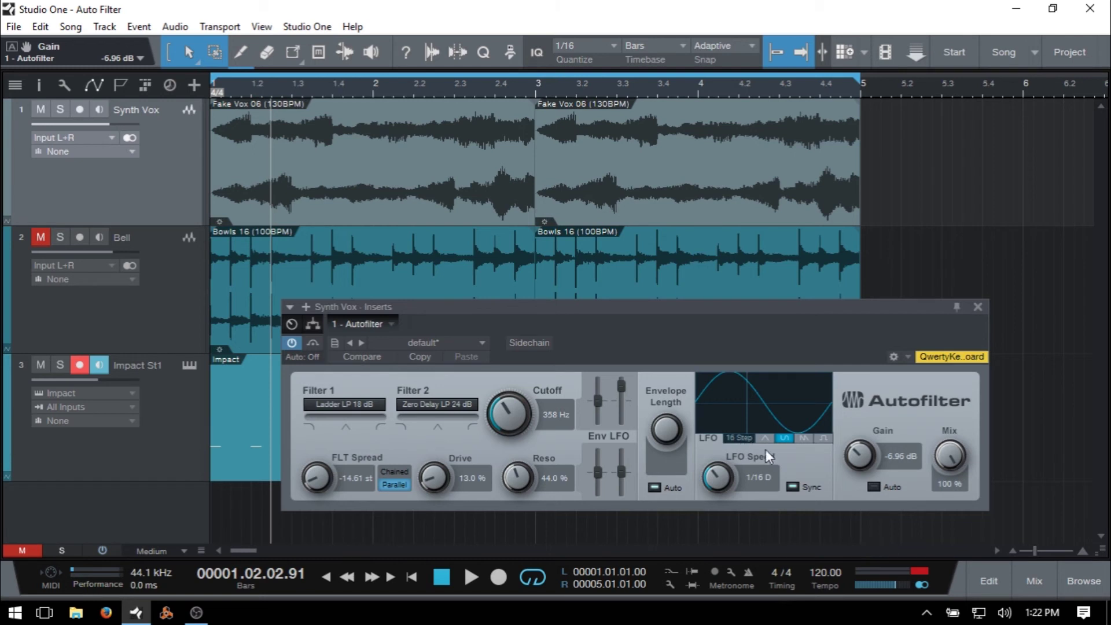
Step: Play the loop with a square LFO waveform, setting the gain to -7.20 dB and the cutoff to 836 Hz
key(space)
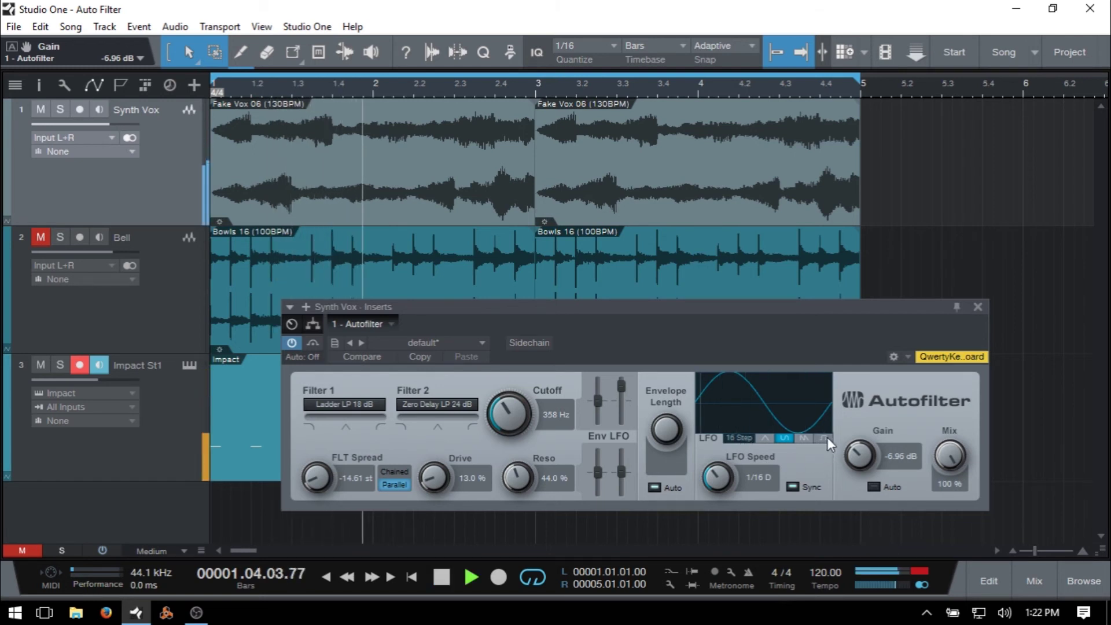
click(827, 437)
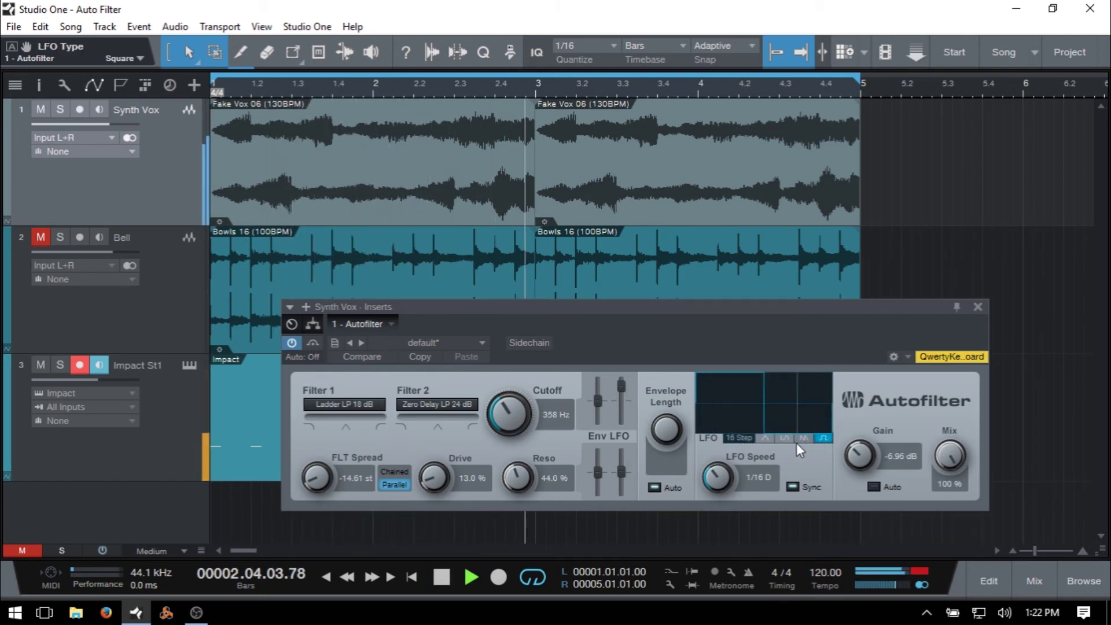
drag(861, 454, 861, 458)
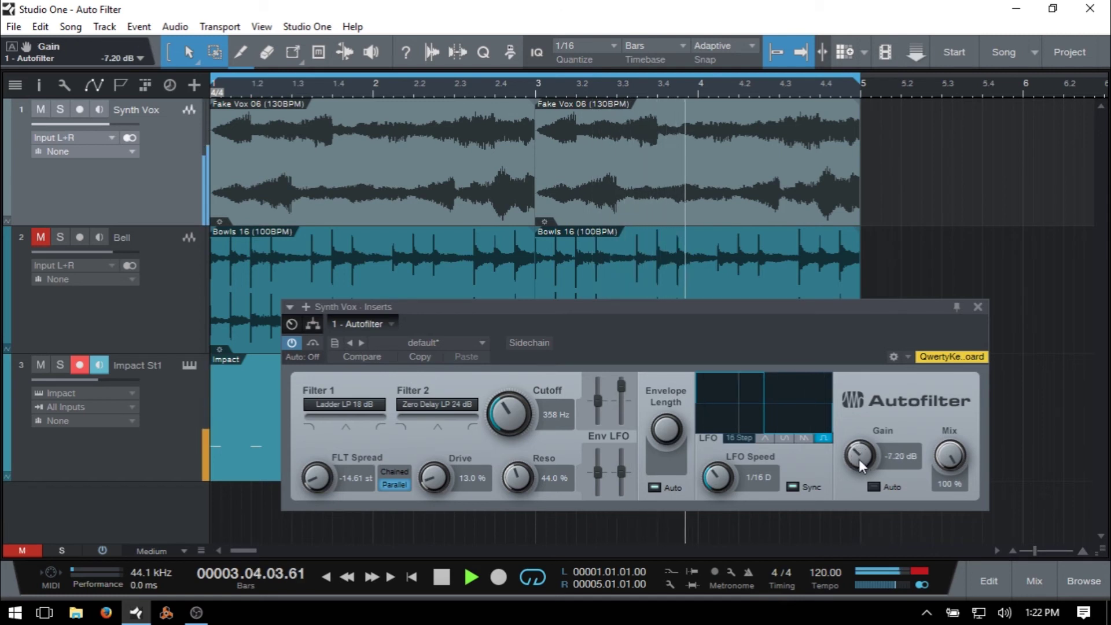
drag(520, 411, 515, 386)
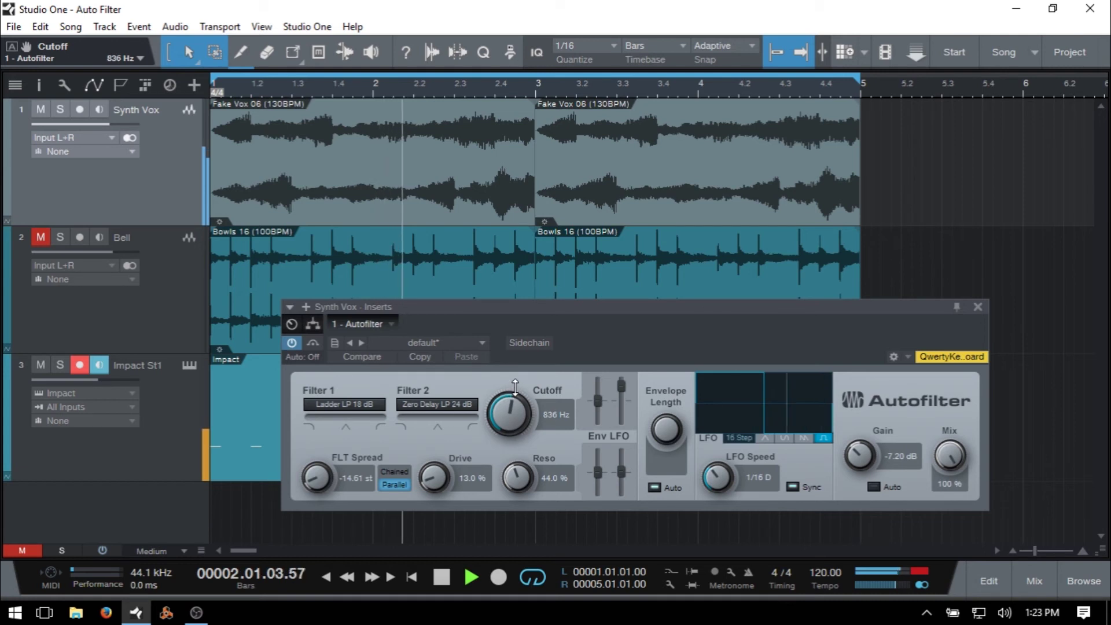
Step: Set the LFO waveform to Triangle, with LFO modulation at 39.1 % for the cutoff and -95.7 % for the resonance
click(763, 438)
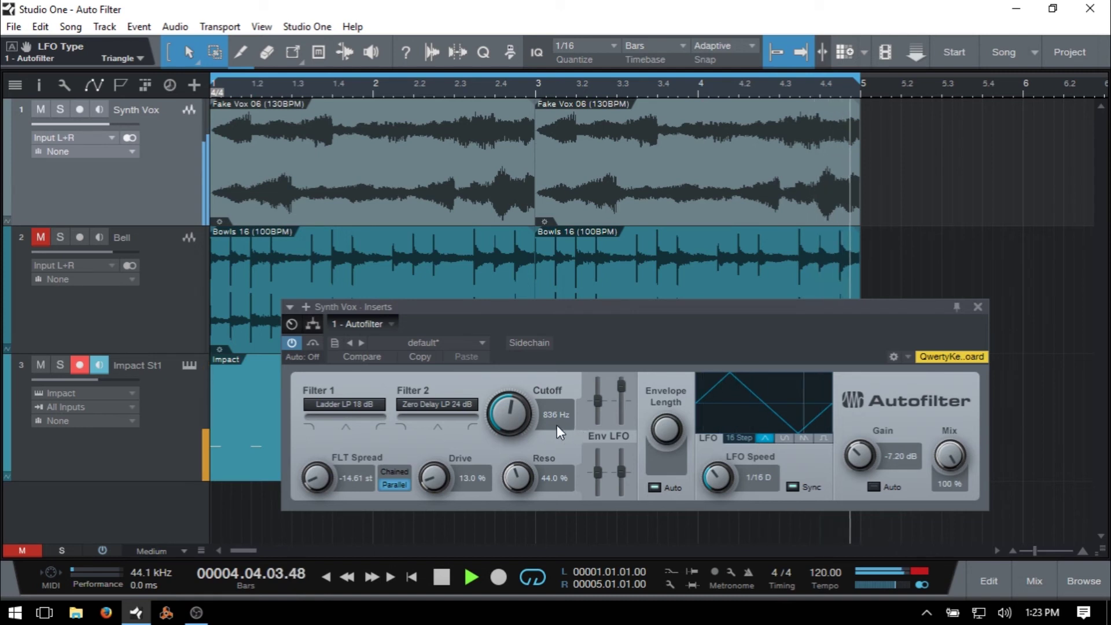
mouse_move(625, 383)
mouse_move(625, 384)
mouse_down()
mouse_move(625, 413)
mouse_move(625, 392)
mouse_up()
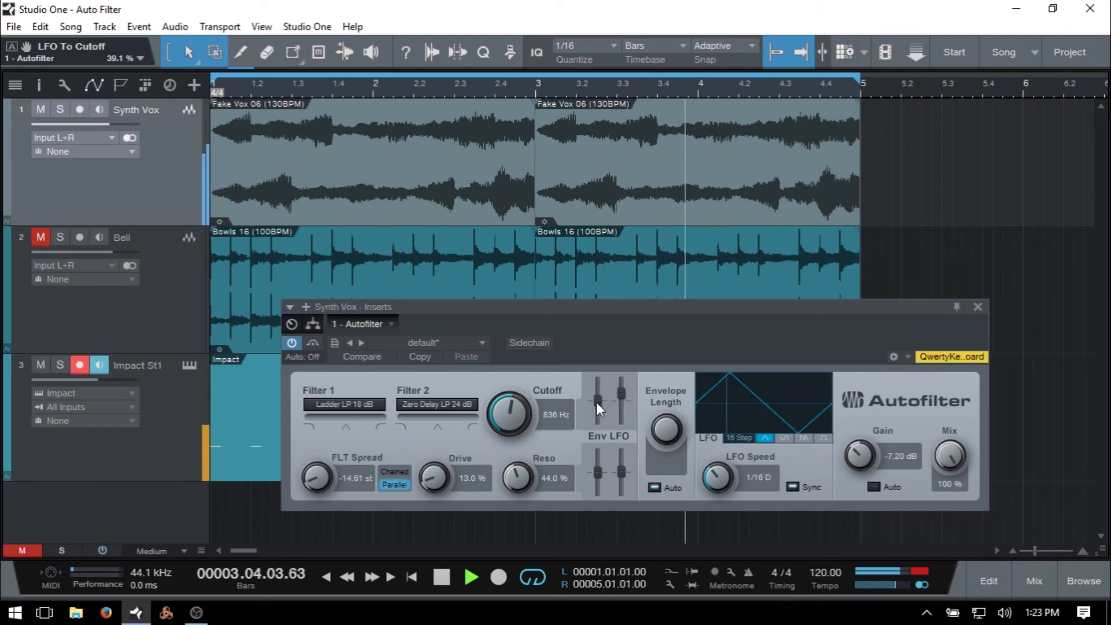
mouse_move(621, 472)
mouse_down()
mouse_move(624, 461)
mouse_move(624, 491)
mouse_up()
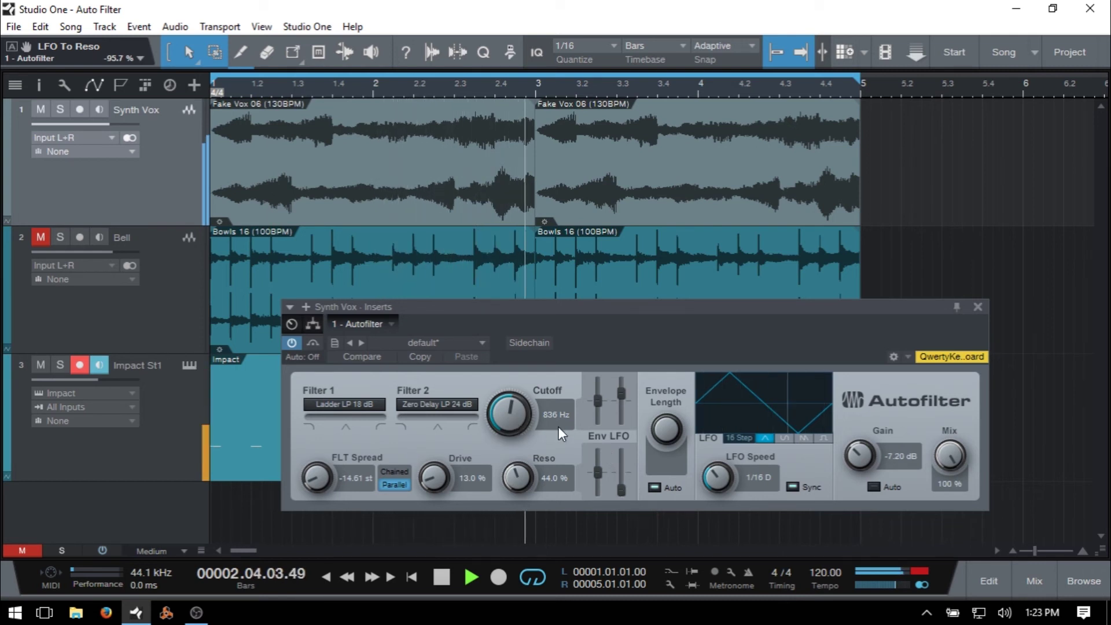
Step: Change the LFO waveform to Sawtooth at a speed of 1/32 and lower the gain to -8.64 dB
click(804, 438)
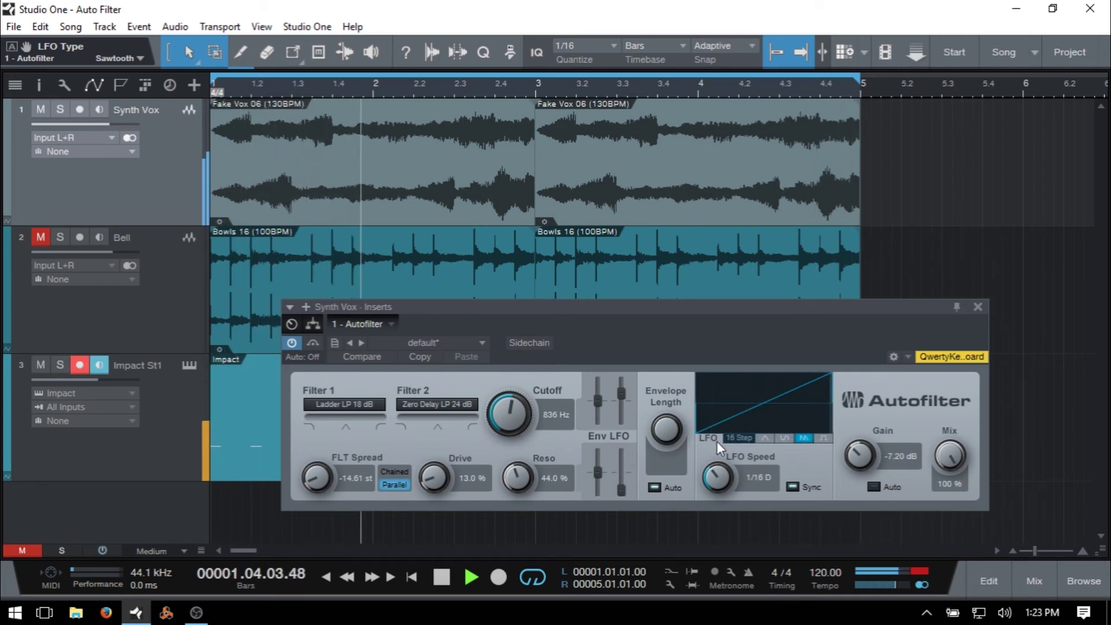
drag(728, 481, 736, 516)
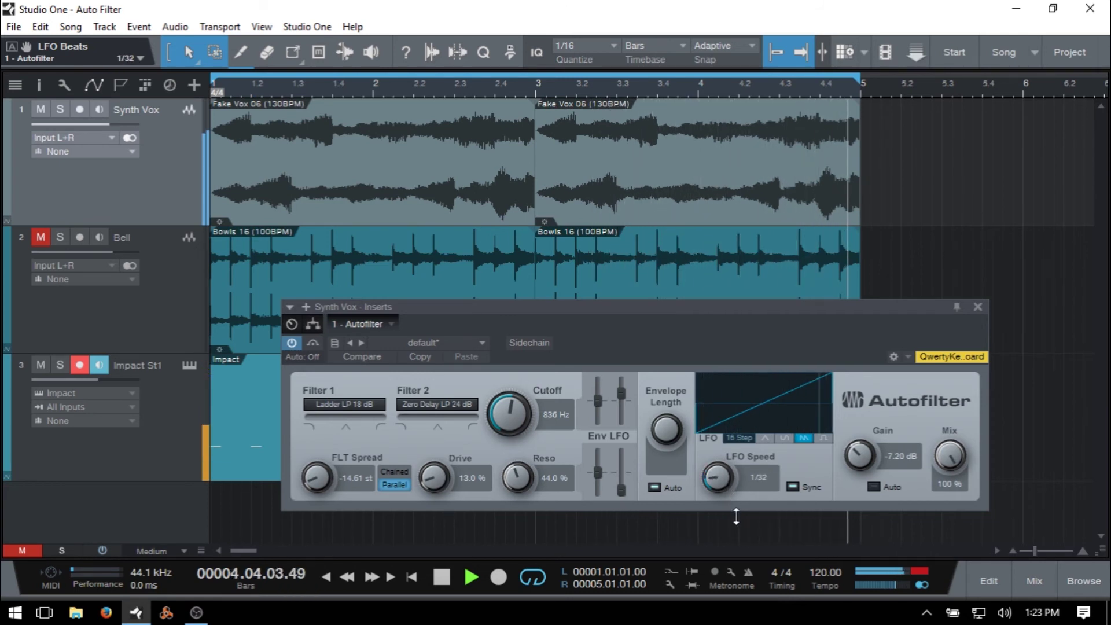
click(861, 454)
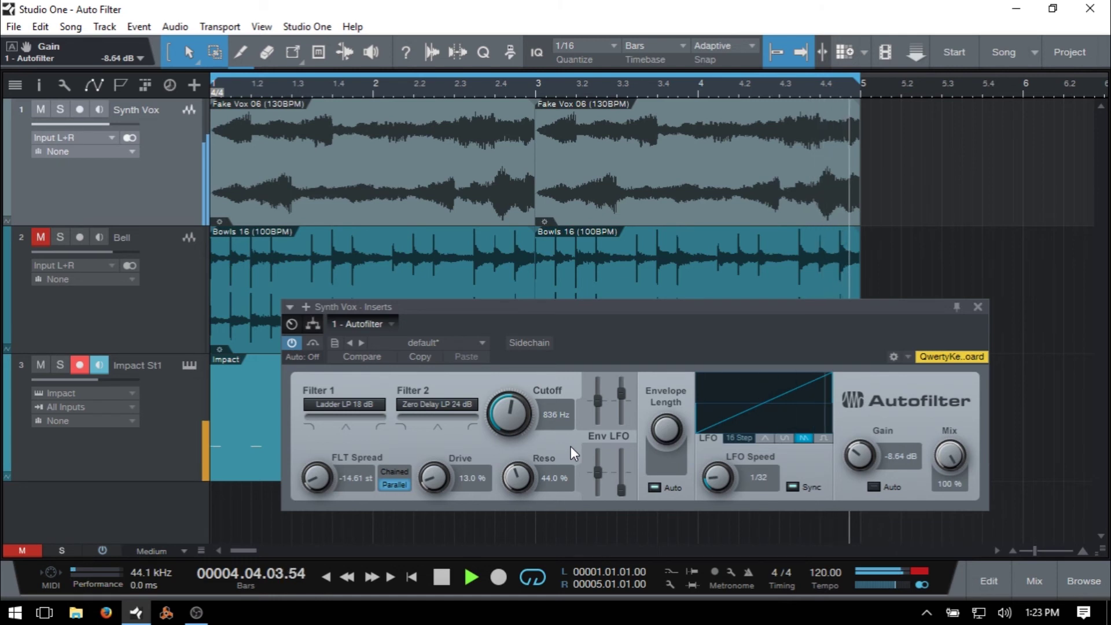
Step: Set the LFO to 16 Step at 1 Bar and play the loop with the cutoff at 461 Hz and 100 % LFO-to-cutoff modulation
click(741, 438)
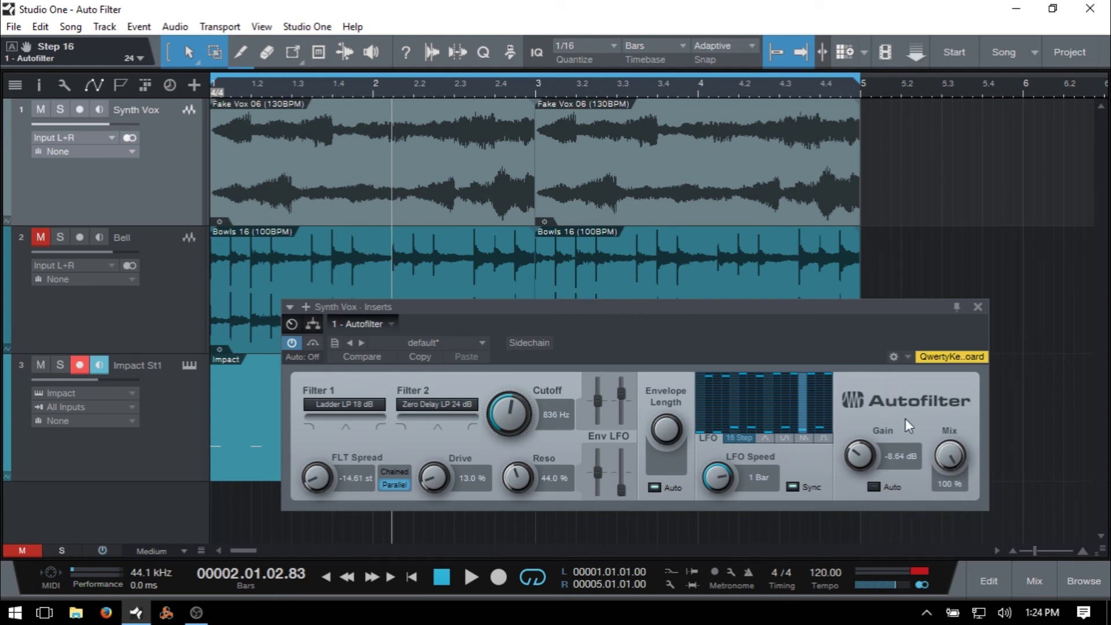
key(space)
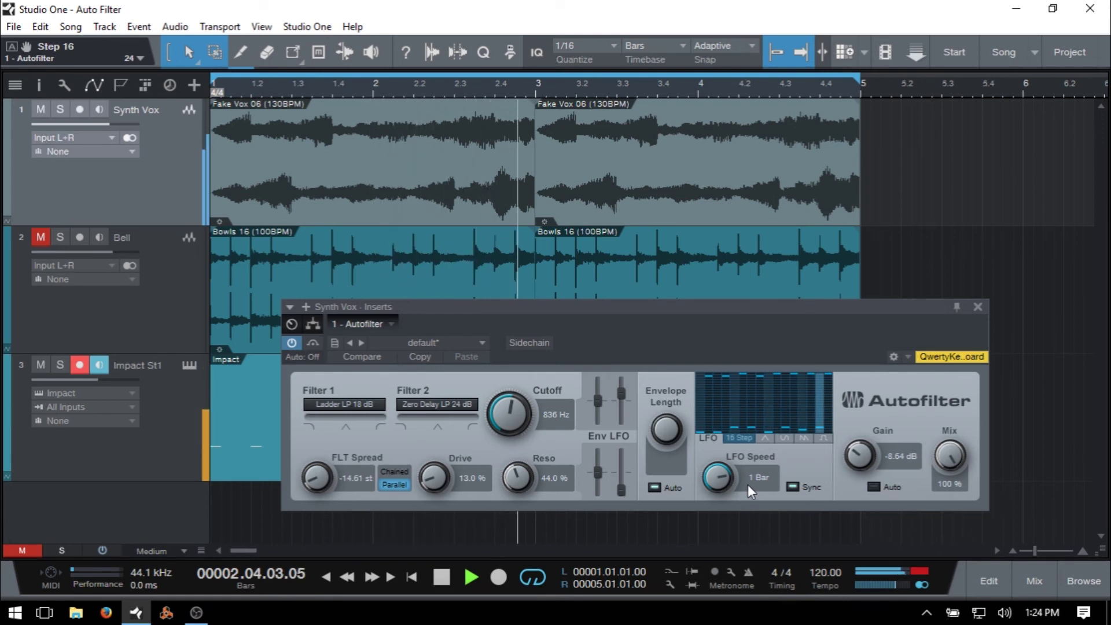
mouse_move(515, 413)
mouse_down()
mouse_move(509, 398)
mouse_move(509, 423)
mouse_up()
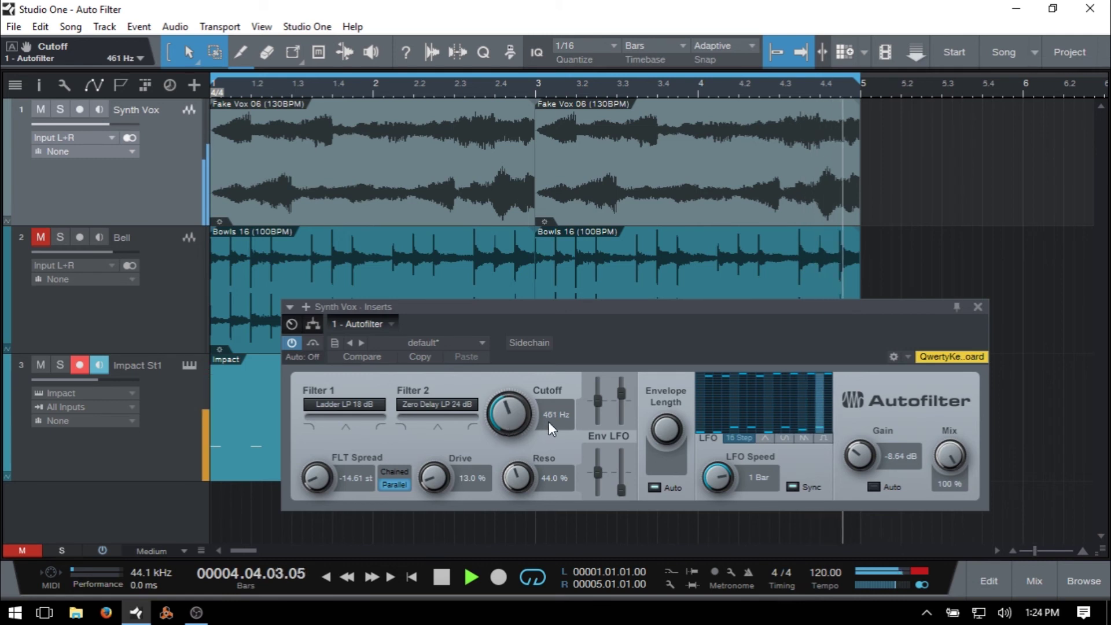
drag(623, 393, 626, 382)
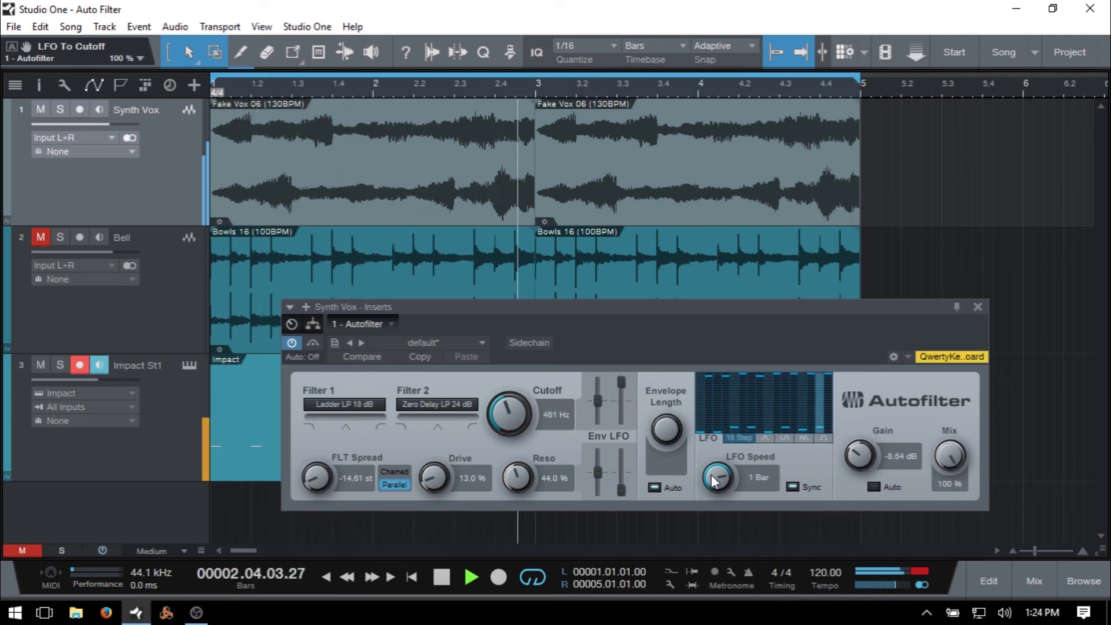
Step: Set the LFO speed to 1/4, lower the gain to -10.08 dB and reset the master clip indicator
drag(718, 480, 719, 475)
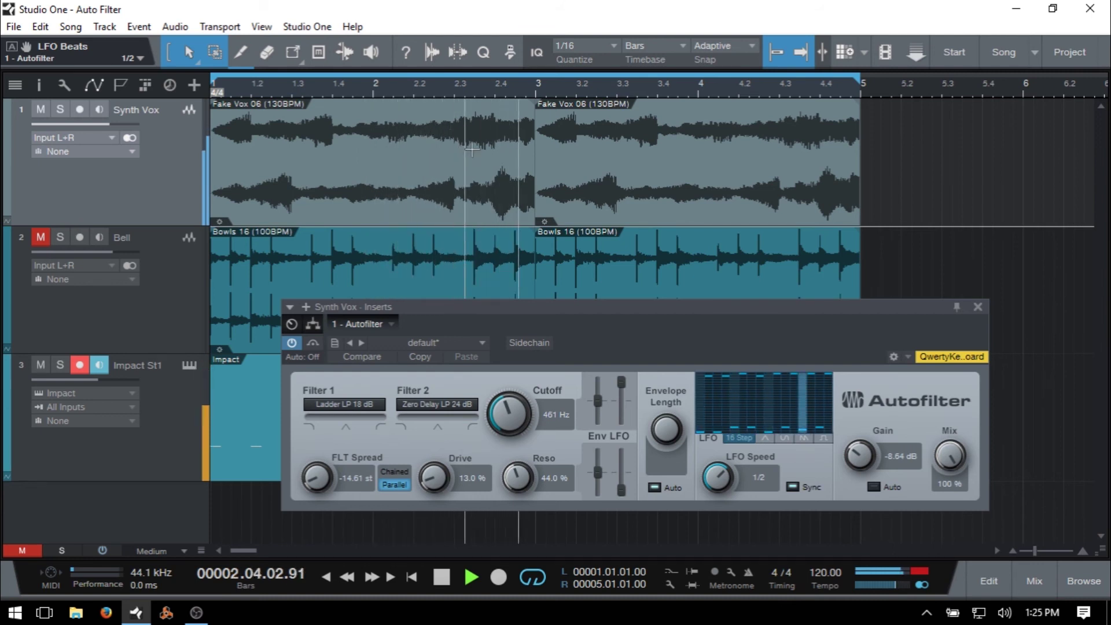
drag(715, 473, 726, 498)
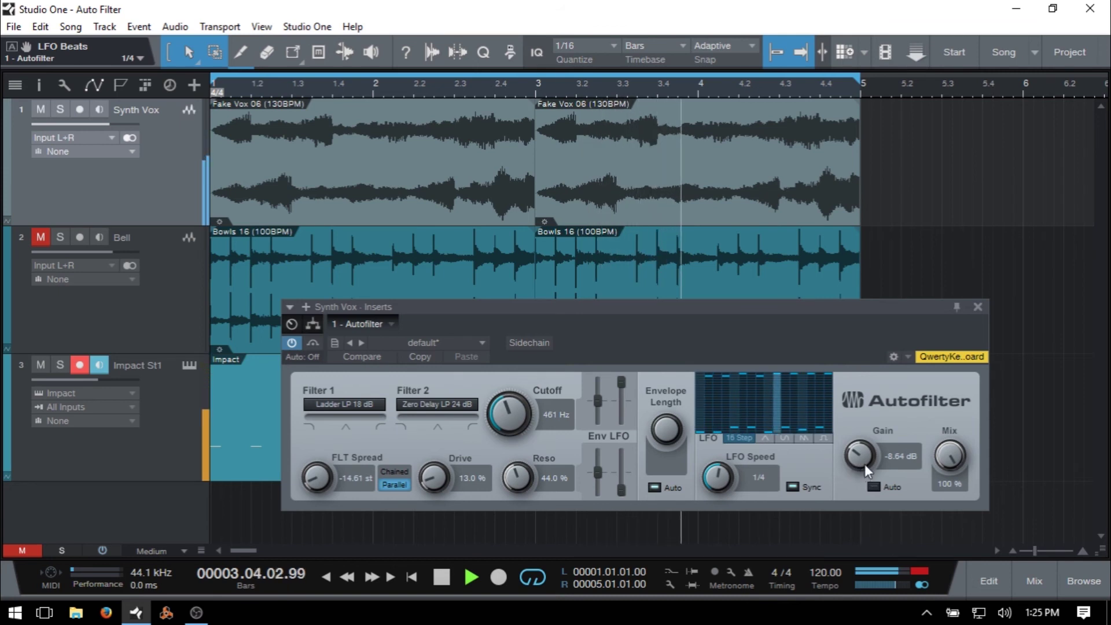
drag(865, 464, 868, 481)
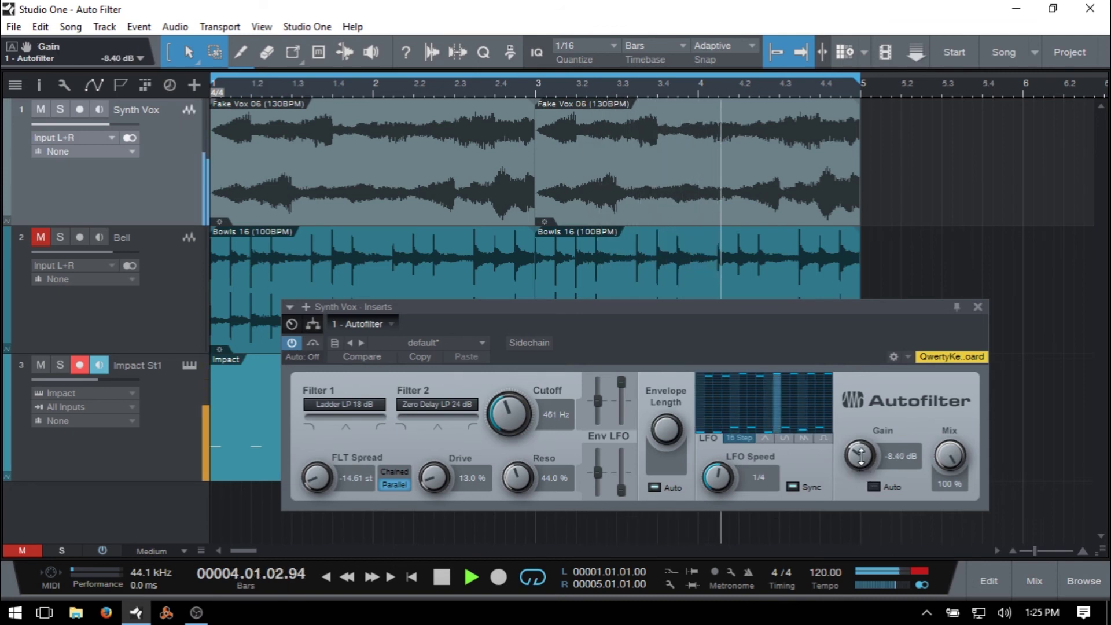
click(920, 570)
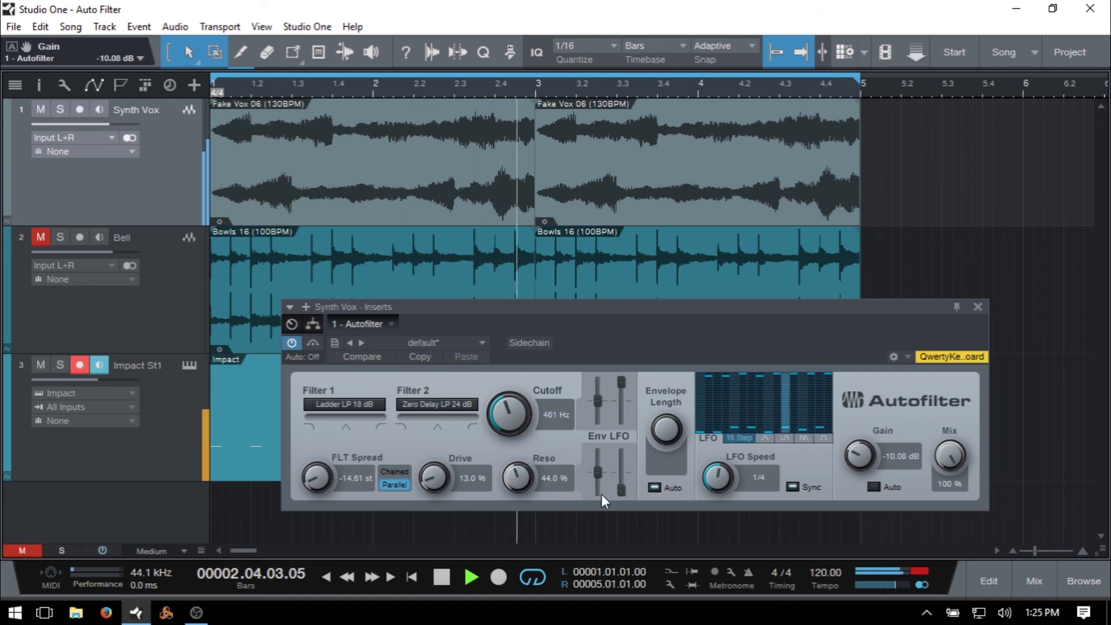
Step: Chain the filters, with LFO-to-resonance modulation at 47.8 %, the cutoff at 1.52 k and the gain at -9.84 dB
drag(622, 492, 624, 464)
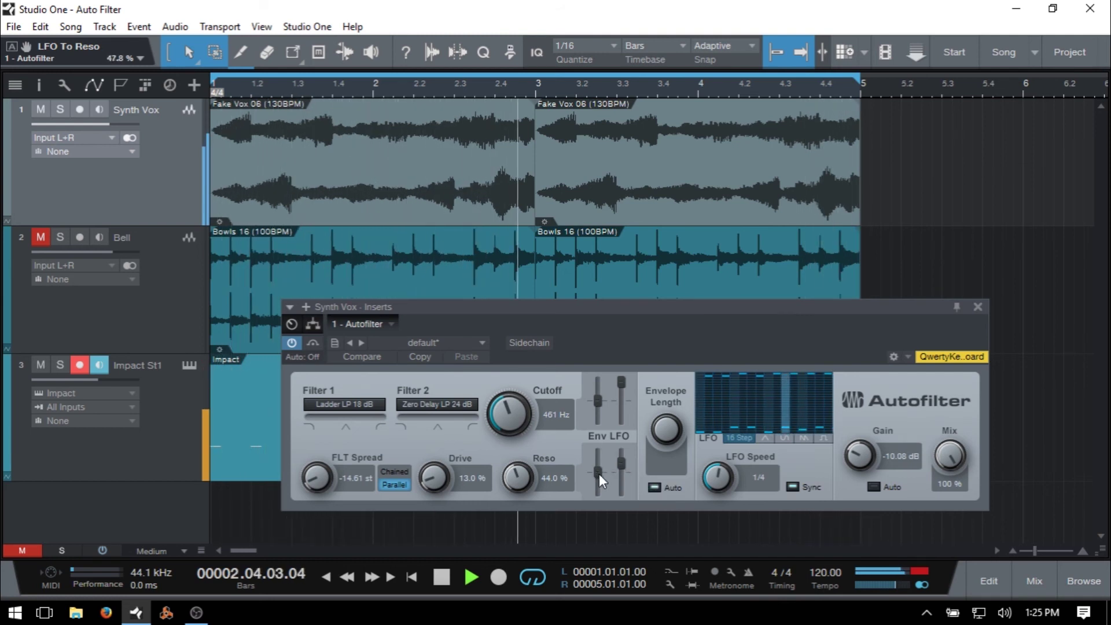
mouse_move(498, 401)
mouse_down()
mouse_move(518, 415)
mouse_move(526, 452)
mouse_move(512, 393)
mouse_move(511, 406)
mouse_up()
drag(860, 456, 797, 409)
click(399, 472)
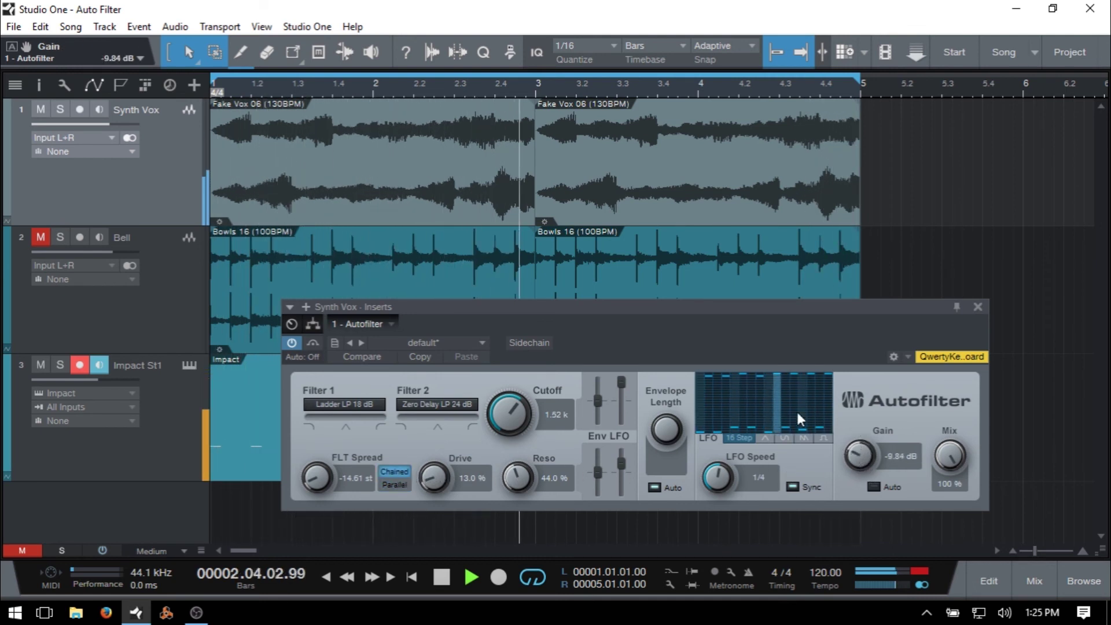
Step: Draw two successive rising ramps across the 16 LFO steps, with the LFO speed at 1 Bar and the gain at -3.36 dB
mouse_move(705, 423)
mouse_down()
mouse_move(774, 407)
mouse_move(818, 420)
mouse_move(830, 385)
mouse_move(822, 409)
mouse_move(826, 397)
mouse_move(796, 418)
mouse_move(837, 374)
mouse_up()
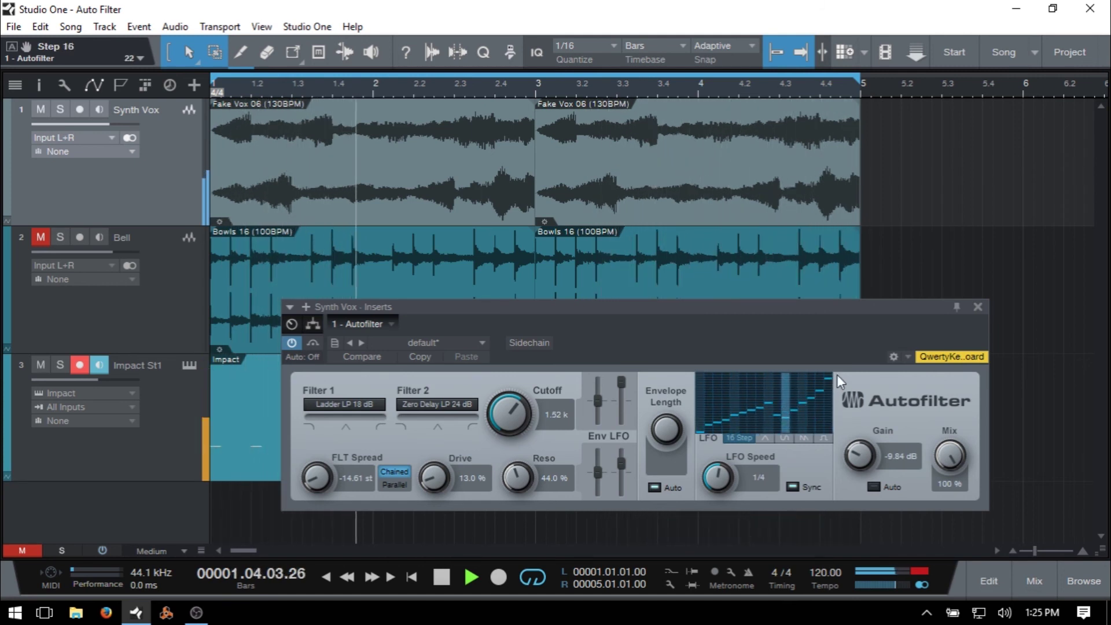
click(709, 427)
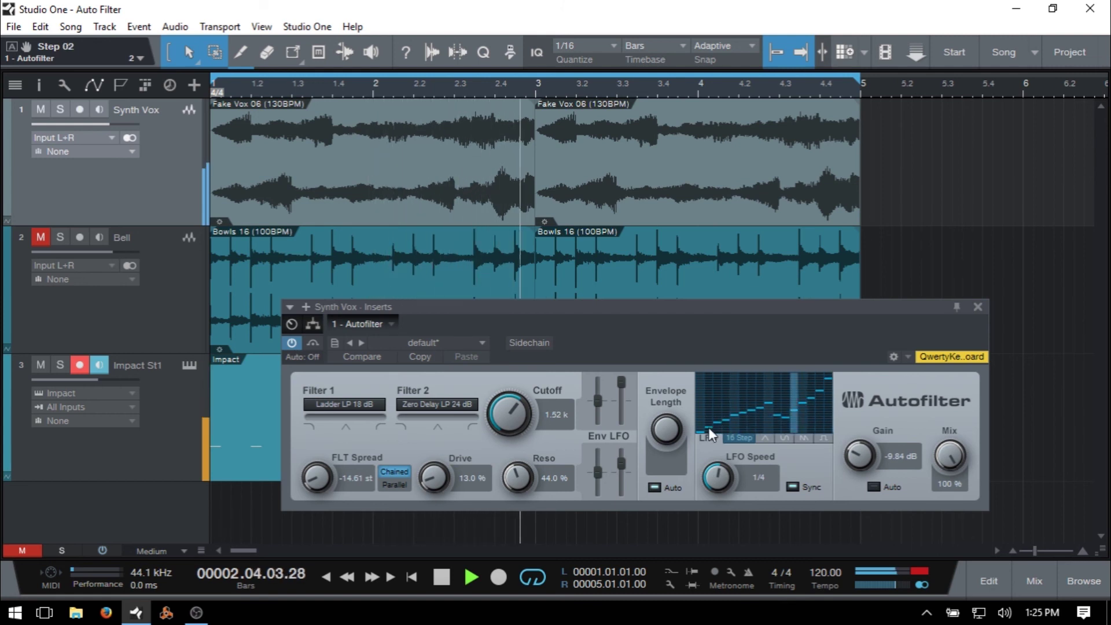
mouse_move(708, 427)
mouse_down()
mouse_move(756, 405)
mouse_move(766, 428)
mouse_move(839, 386)
mouse_up()
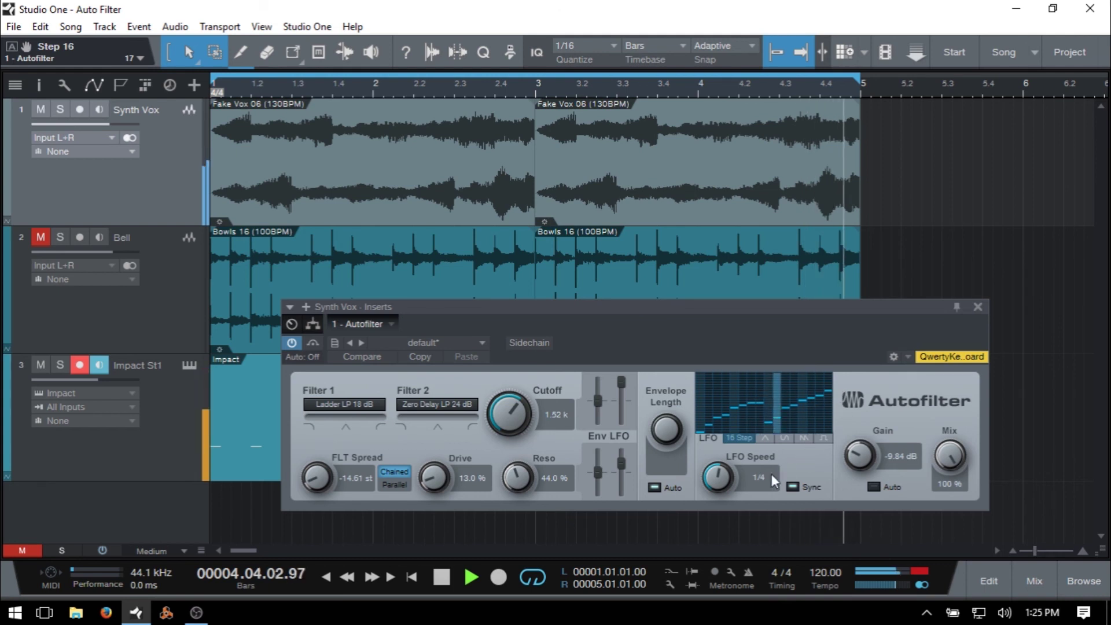
drag(716, 485, 719, 471)
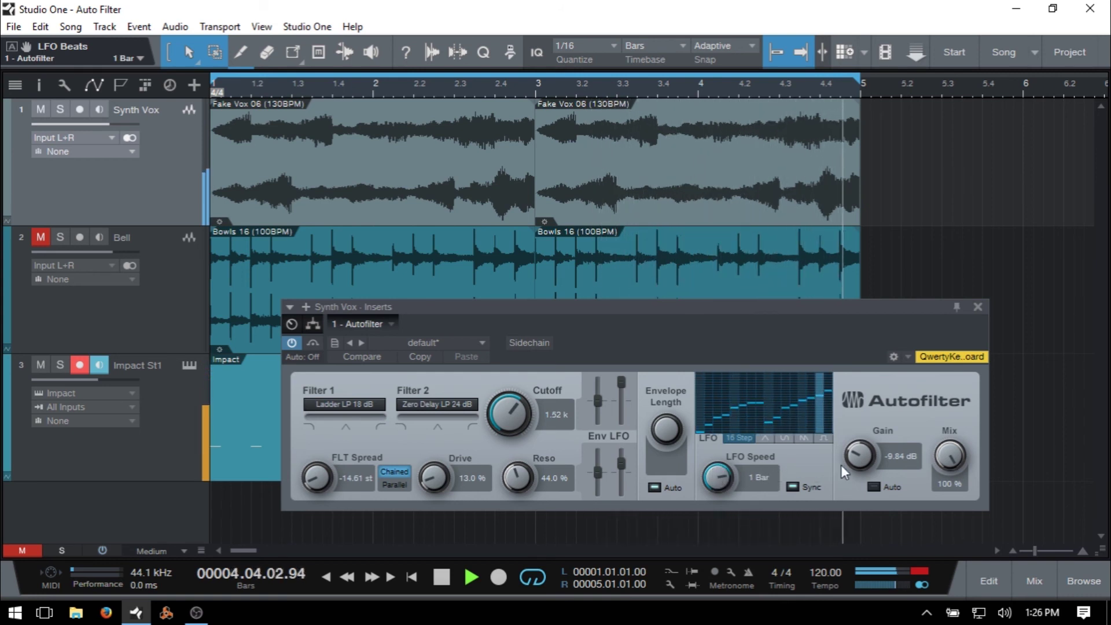
mouse_move(861, 456)
mouse_down()
mouse_move(861, 441)
mouse_move(859, 456)
mouse_up()
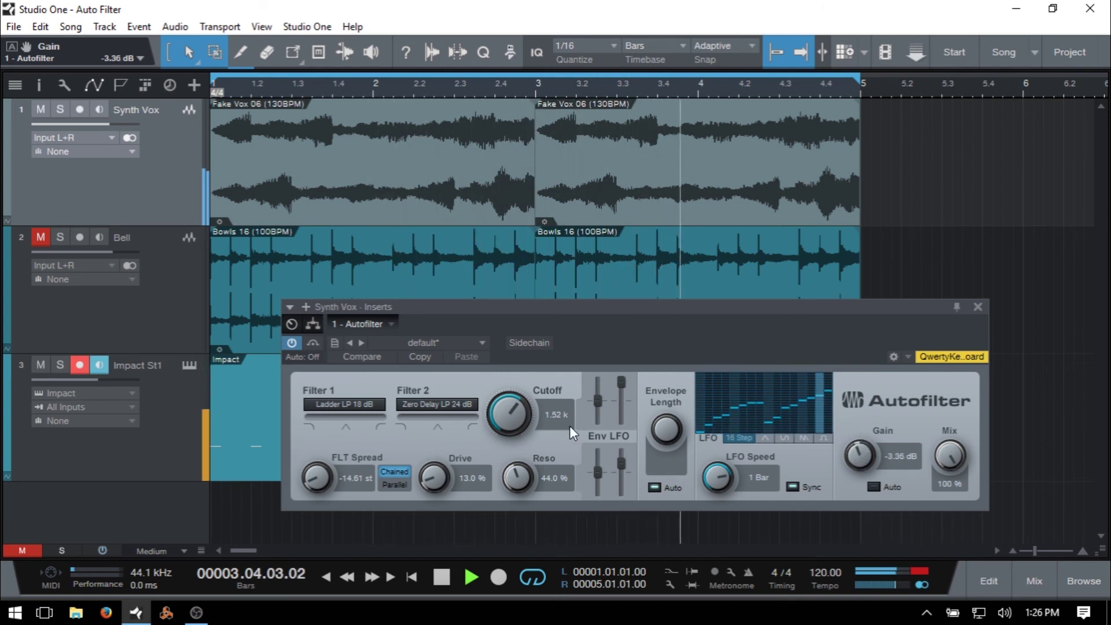
Step: Change Filter 2 to Comb and set the resonance to 39.5 %
click(440, 404)
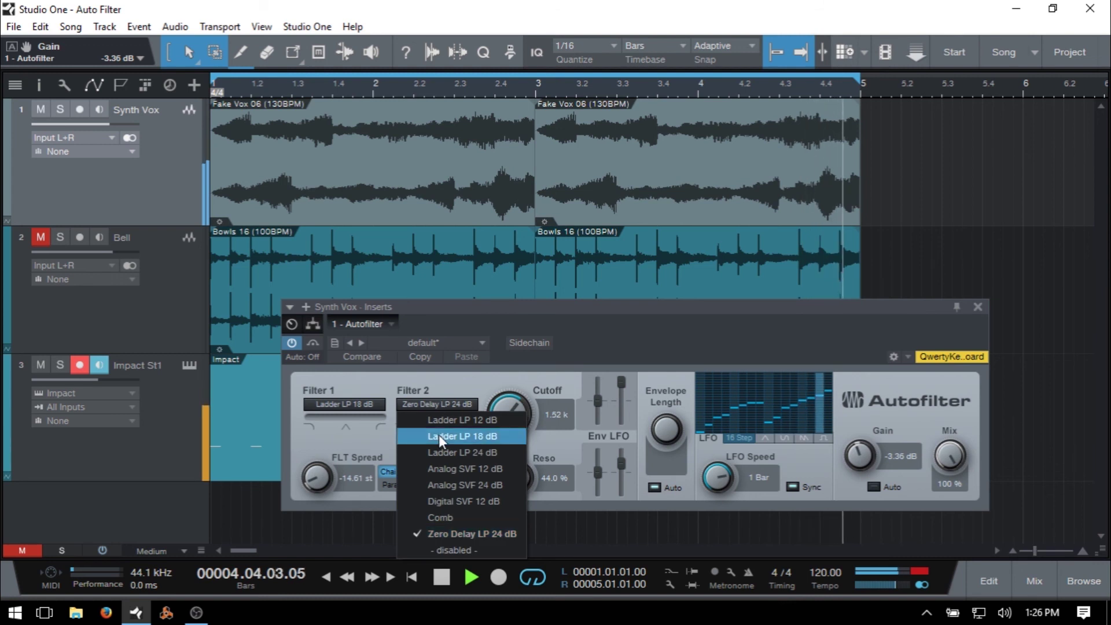
click(463, 513)
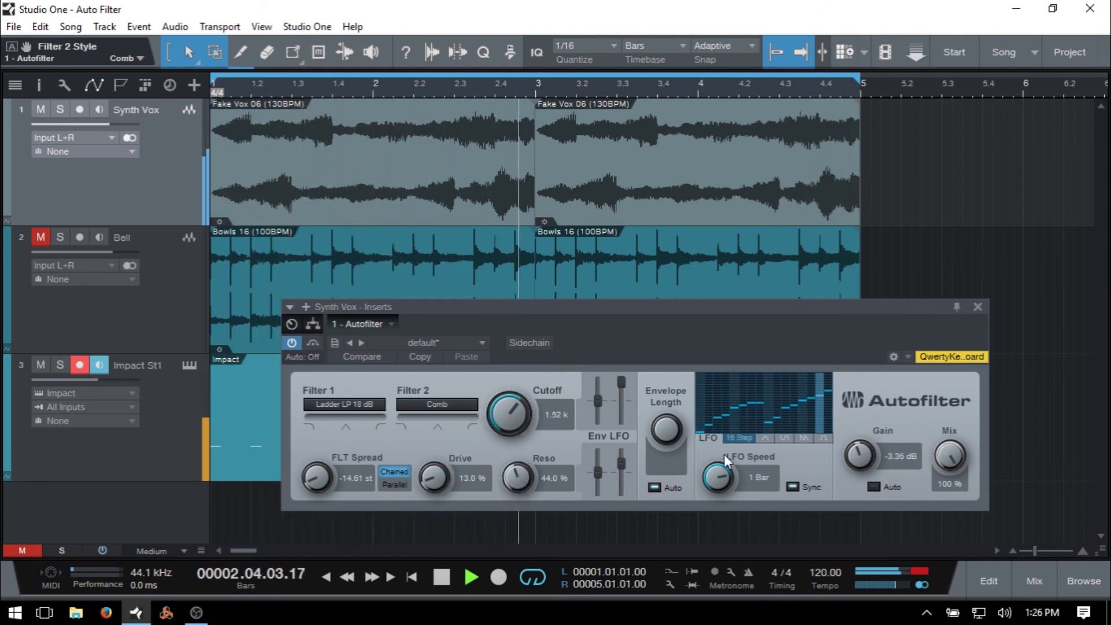
drag(522, 477, 519, 463)
drag(520, 462, 517, 483)
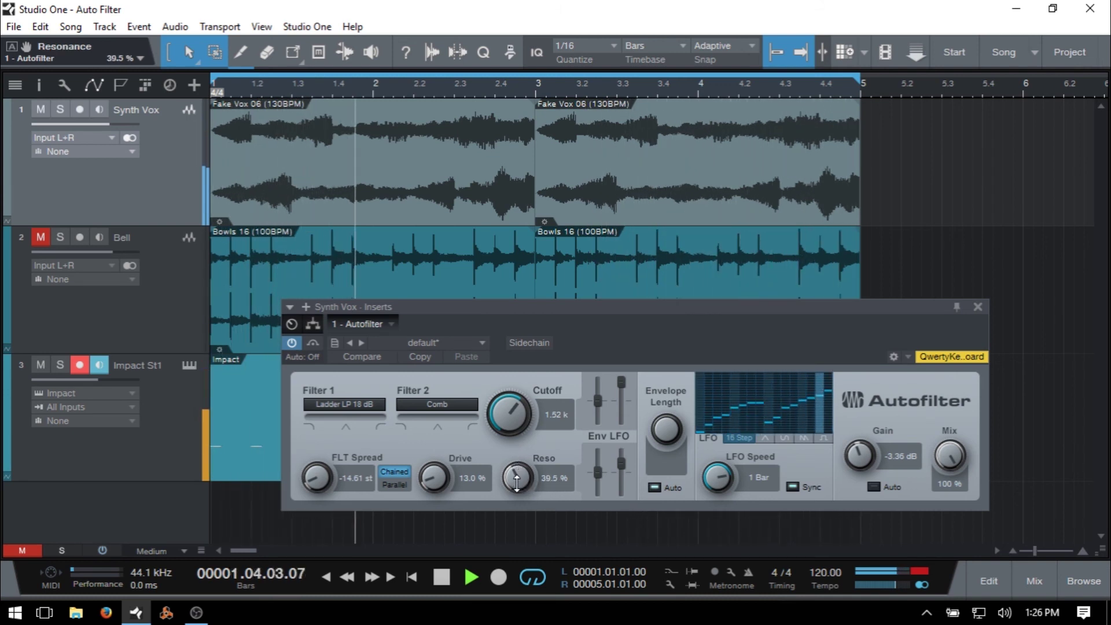
Step: Set LFO-to-resonance modulation to -100 % and the resonance to 62.5 %, and reset the master clip indicator
drag(621, 463, 625, 496)
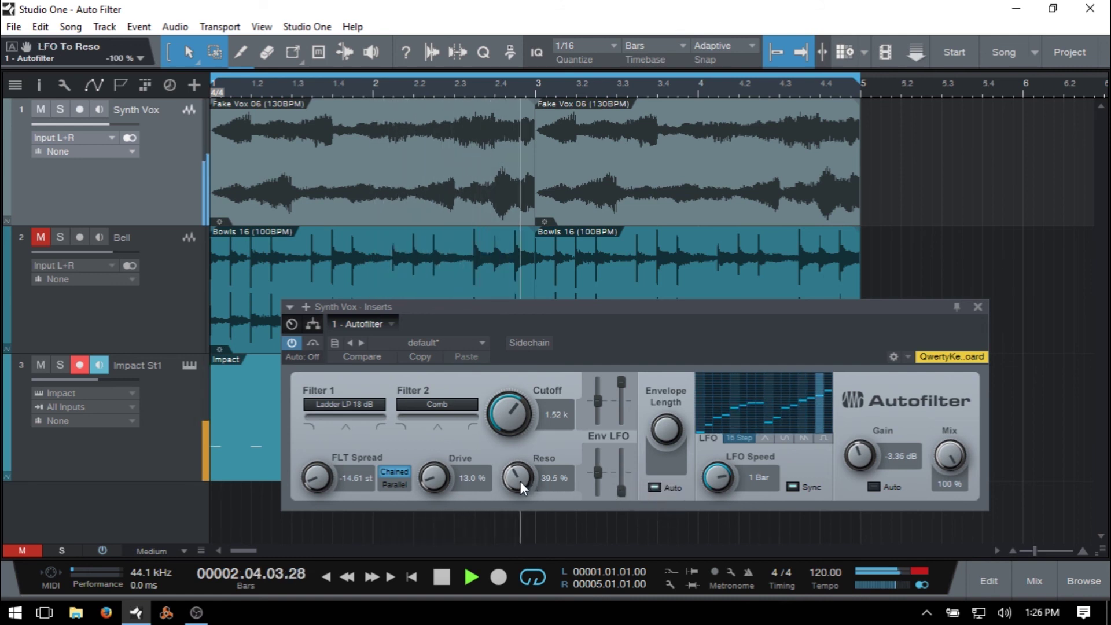
drag(520, 482, 527, 450)
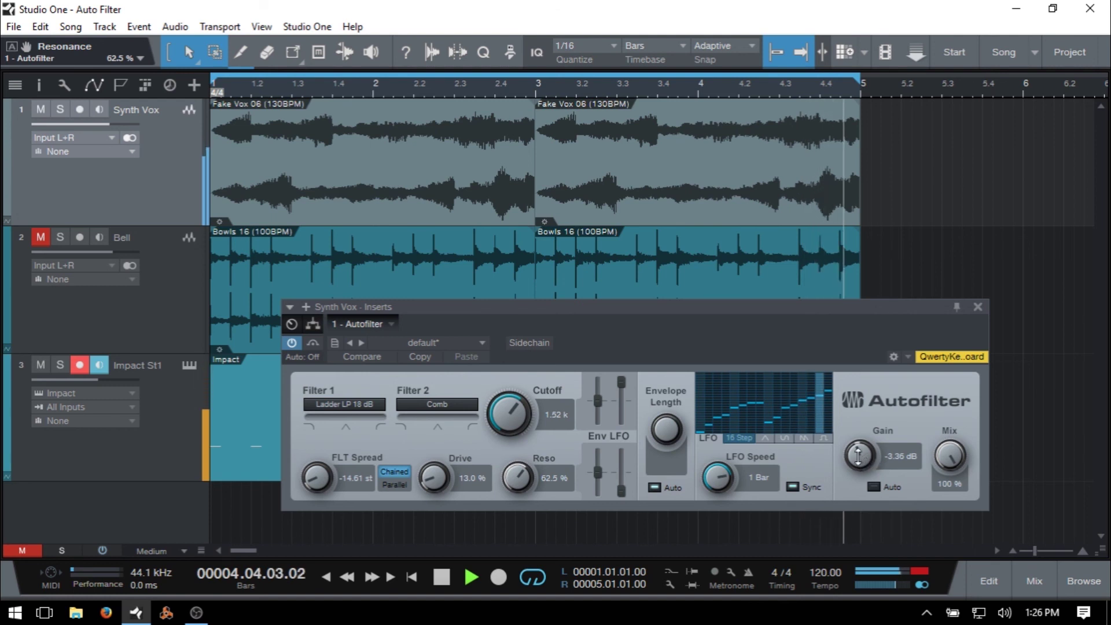
click(920, 573)
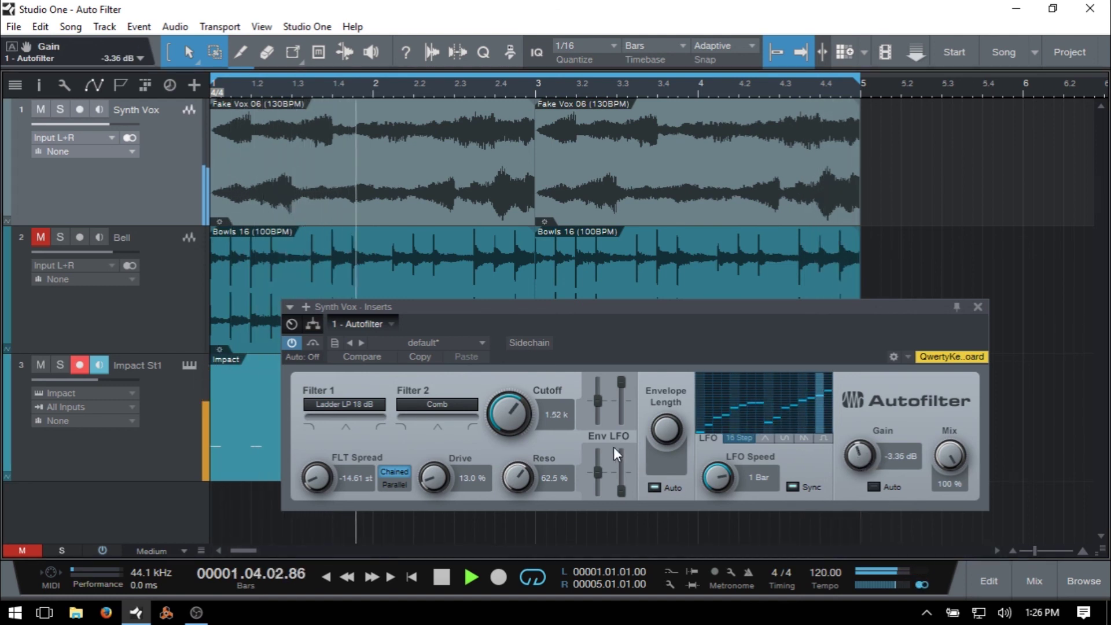
Step: Set the cutoff to 406 Hz with 34.8 % LFO-to-resonance modulation and lower the gain to -8.64 dB
drag(515, 412, 512, 458)
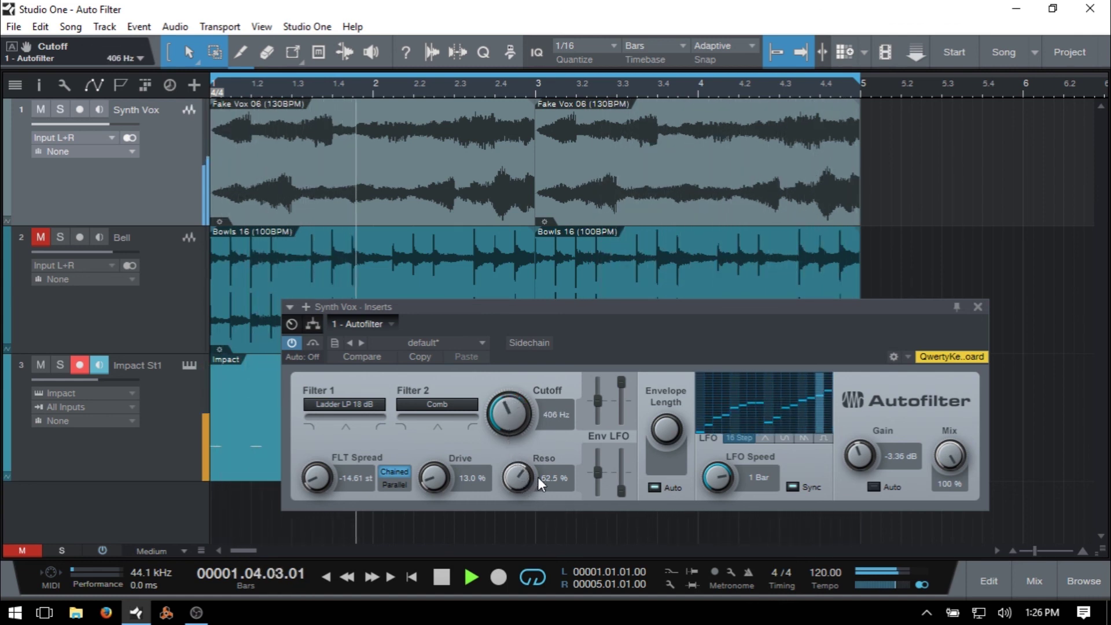
drag(621, 490, 624, 480)
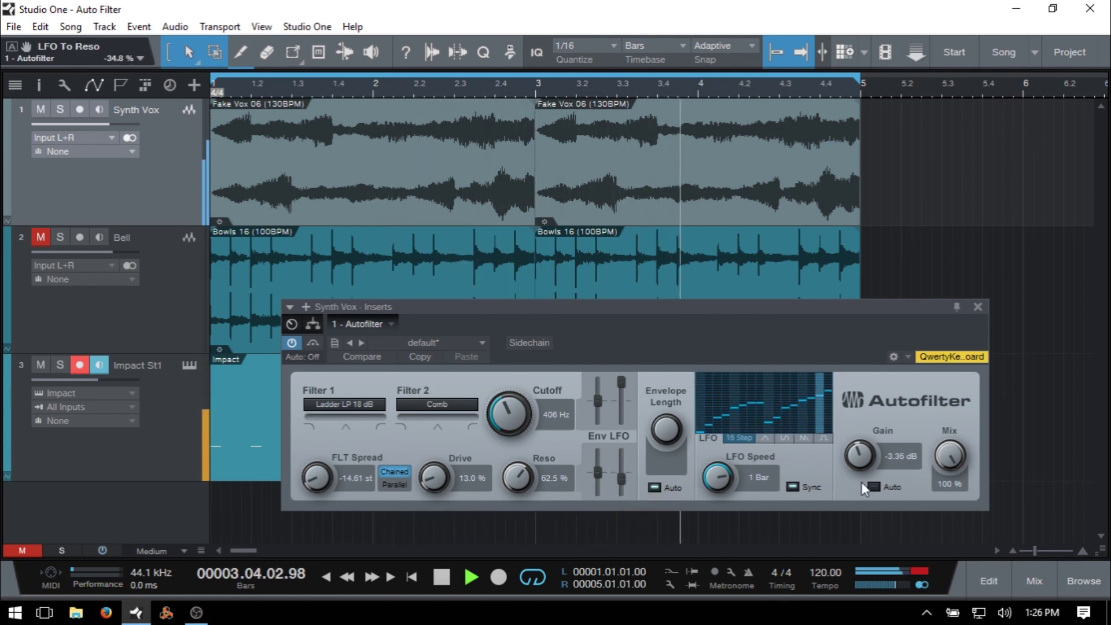
drag(862, 457, 862, 475)
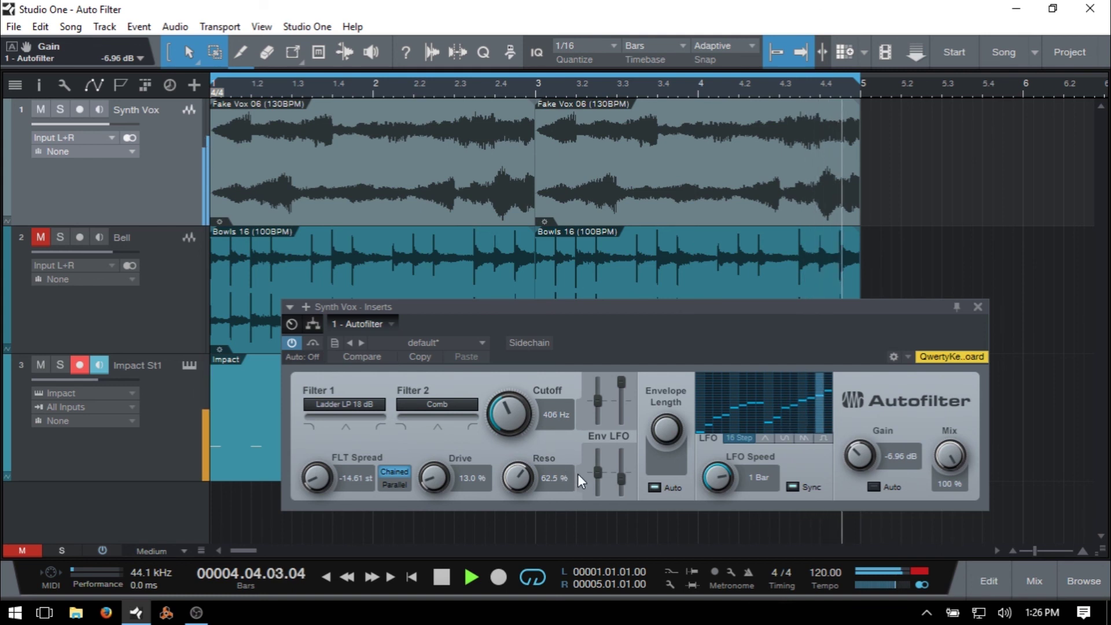
drag(620, 481, 623, 466)
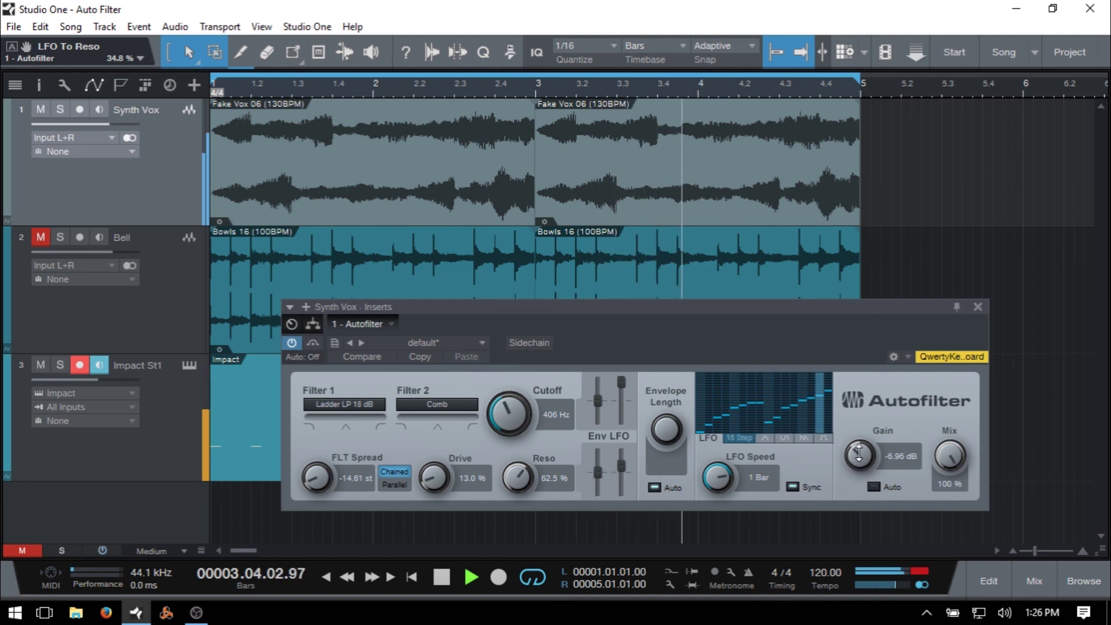
drag(860, 456, 860, 463)
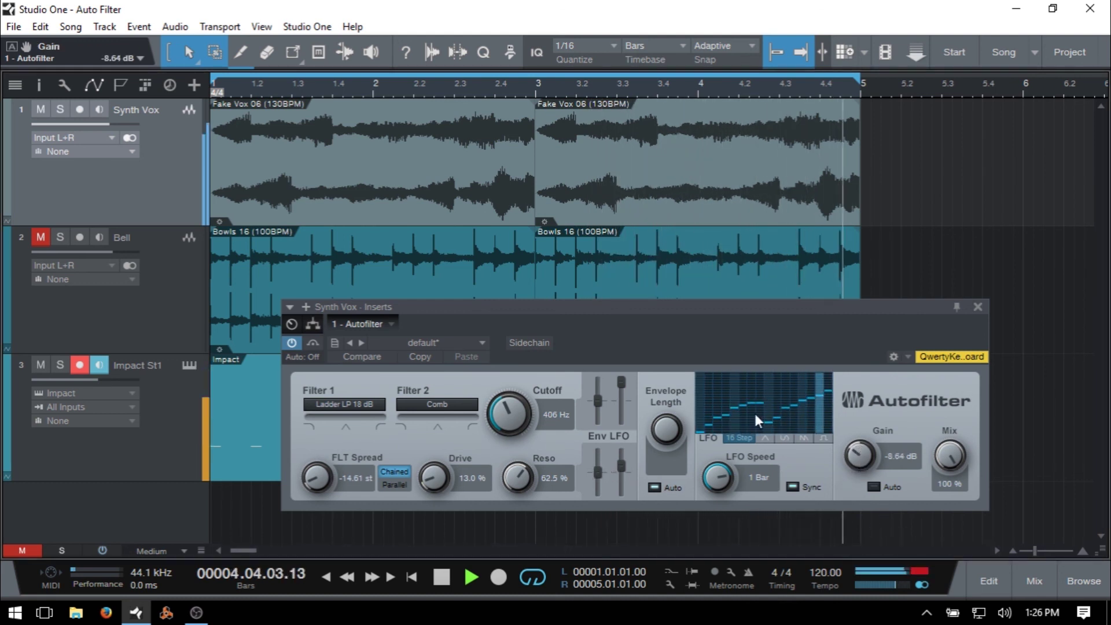
Step: Redraw the second half of the LFO steps into one continuous rising ramp, and set the cutoff to 574 Hz and the resonance to 43.5 %
drag(763, 410, 835, 376)
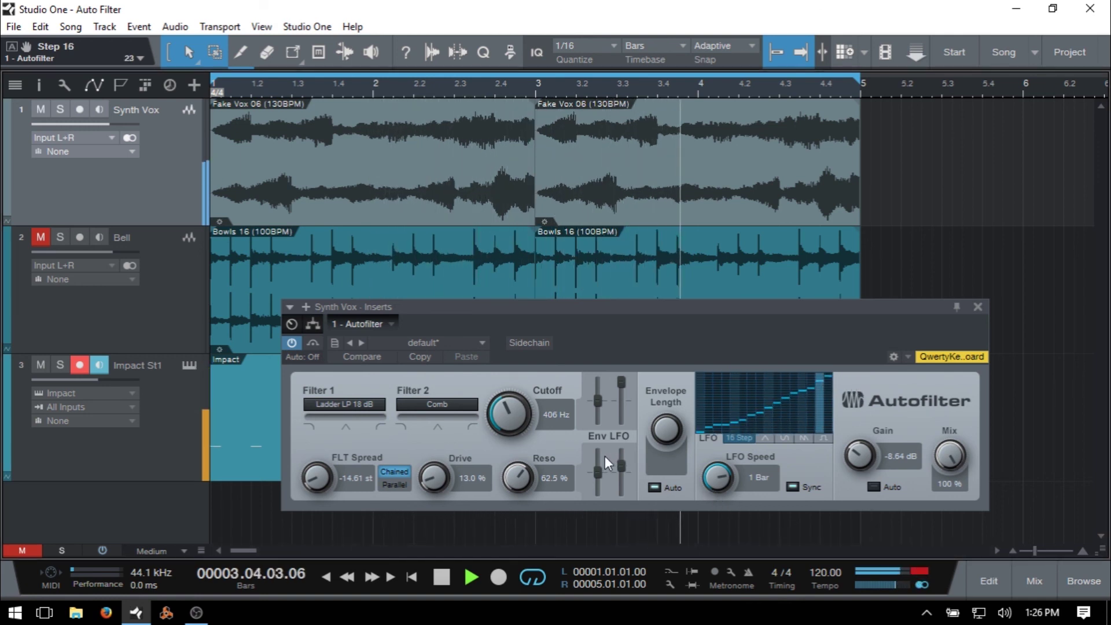
drag(526, 424, 513, 406)
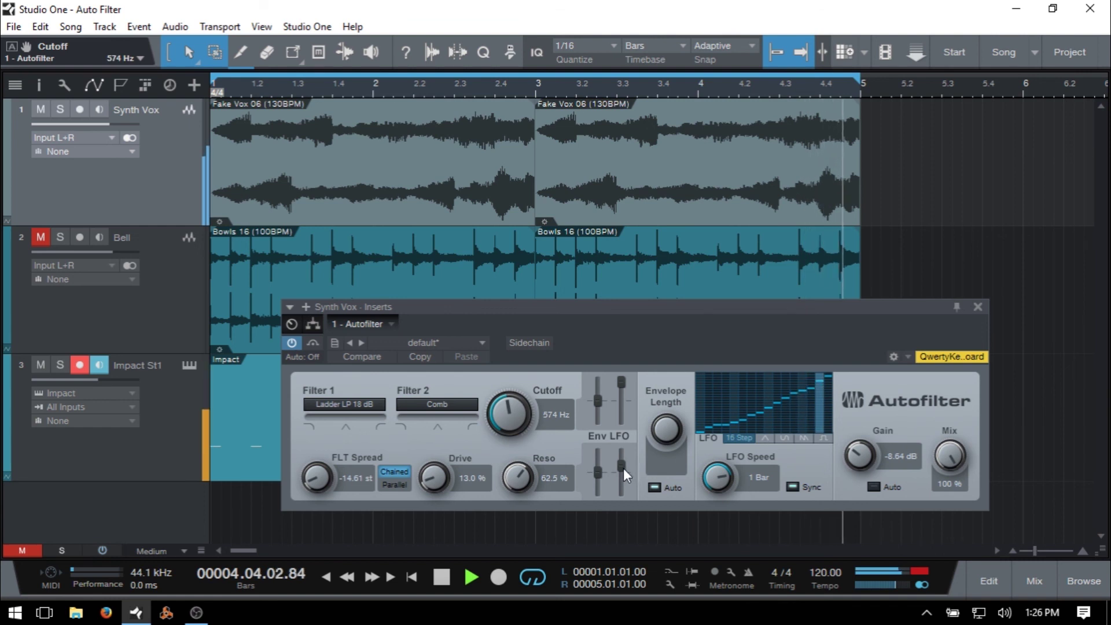
drag(624, 468, 623, 470)
drag(524, 481, 521, 502)
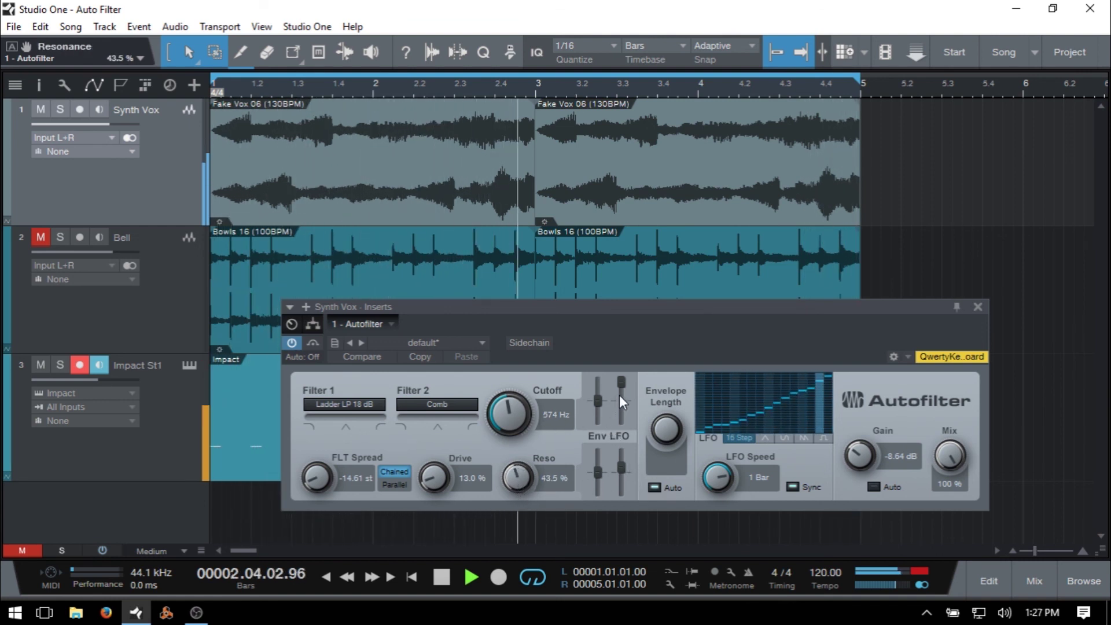
Step: Raise the cutoff to 811 Hz and the gain to -0.48 dB, resetting the master clip indicator
drag(541, 419, 541, 402)
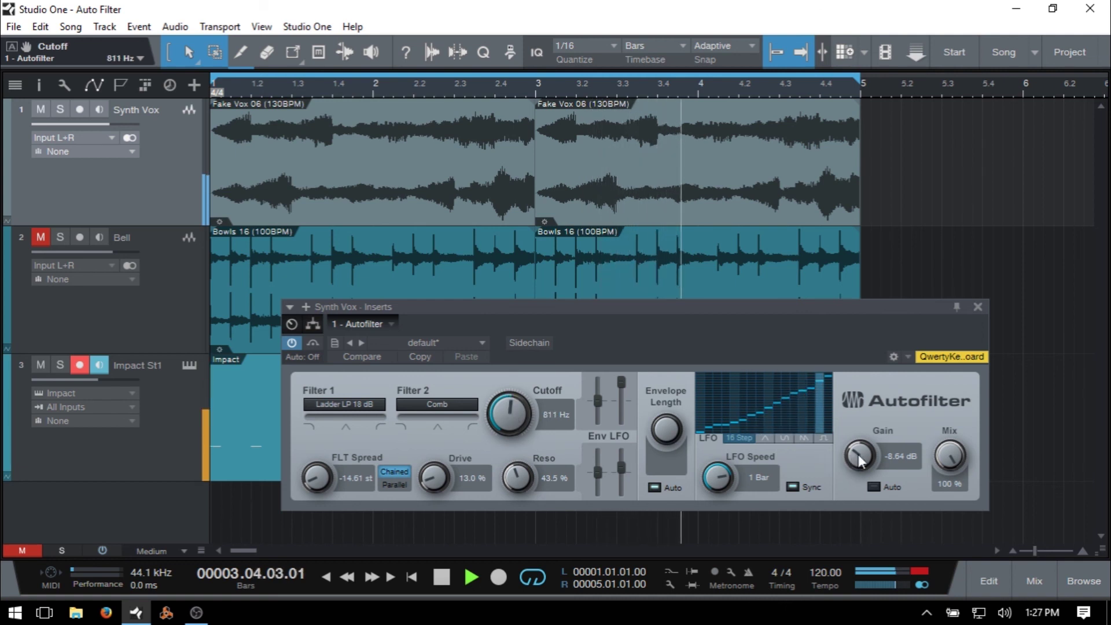
drag(860, 454, 863, 439)
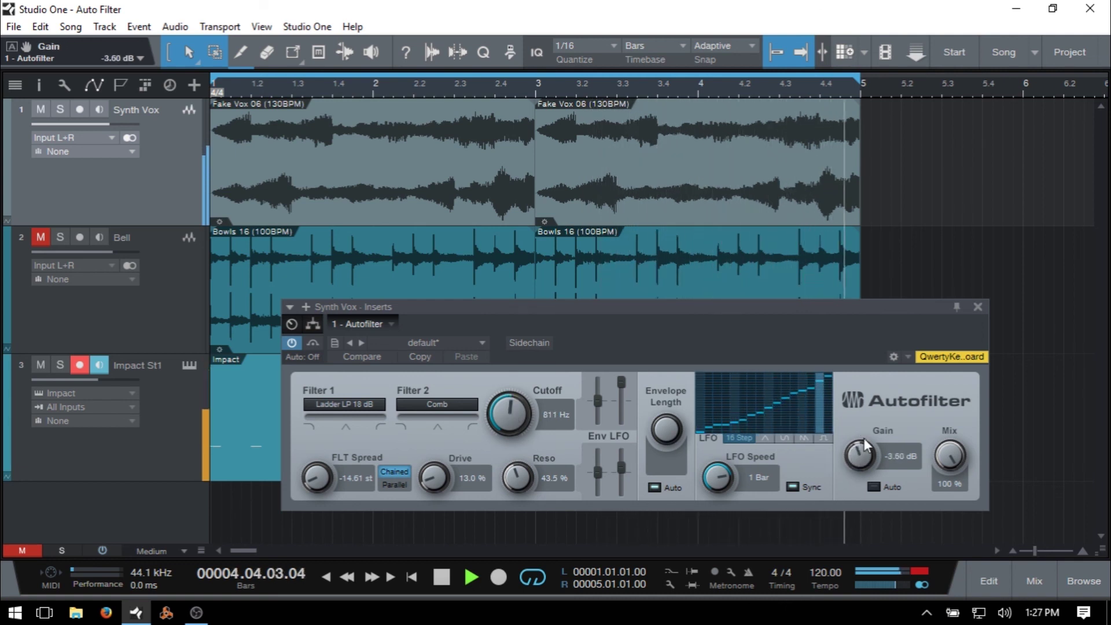
click(921, 572)
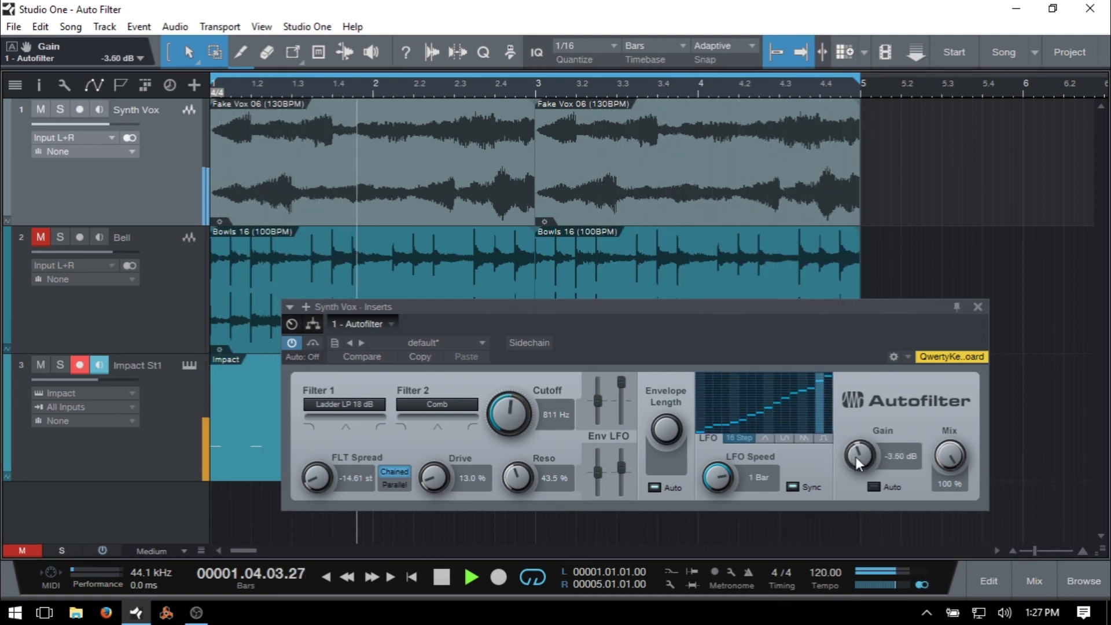
mouse_move(857, 456)
mouse_down()
mouse_move(858, 443)
mouse_move(862, 461)
mouse_up()
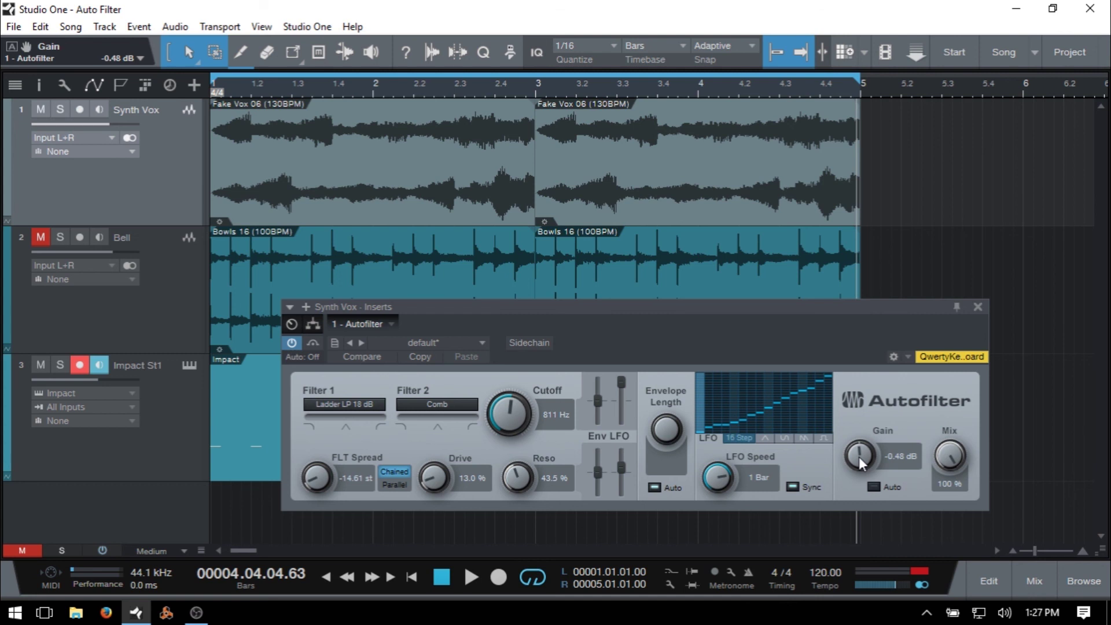
Step: Try automatic gain and switch it off, and set the gain to -3.84 dB during playback
click(874, 486)
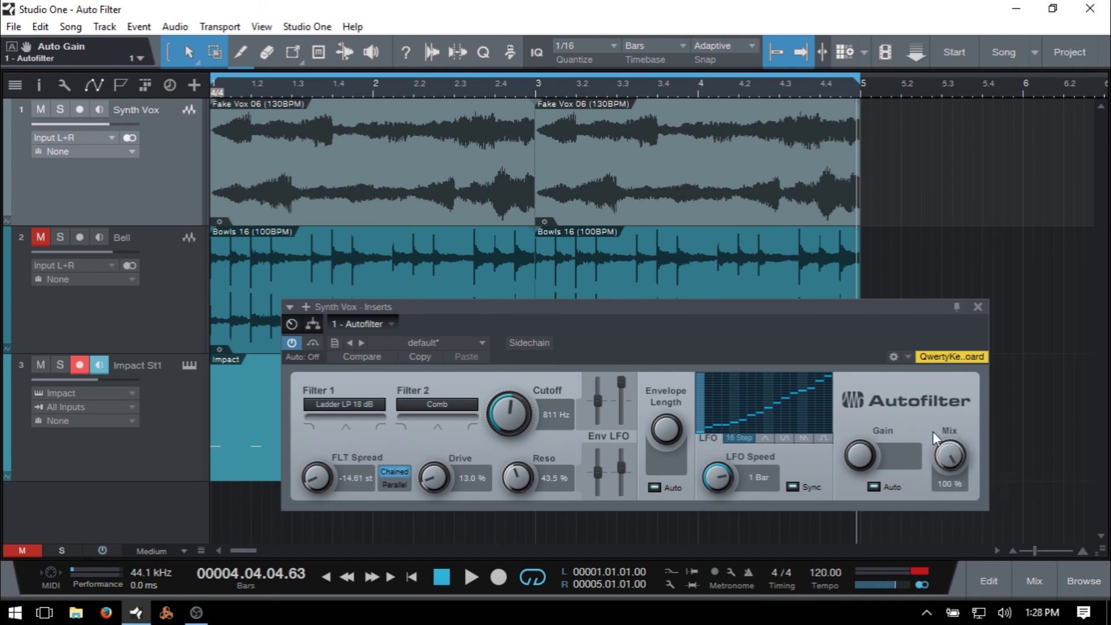
click(874, 487)
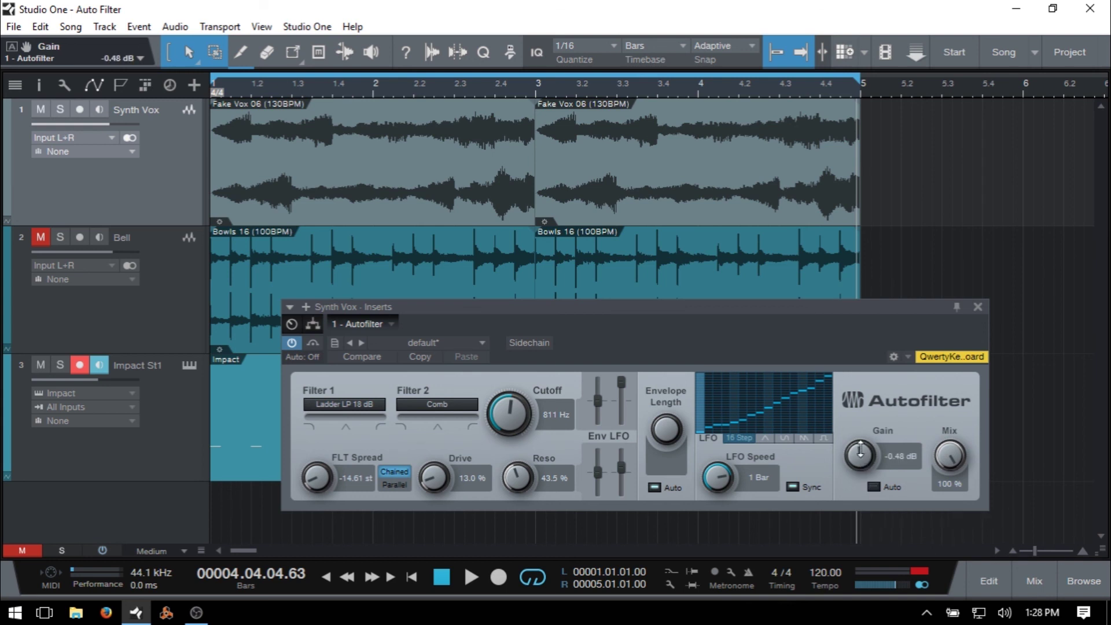
drag(860, 456, 873, 503)
key(space)
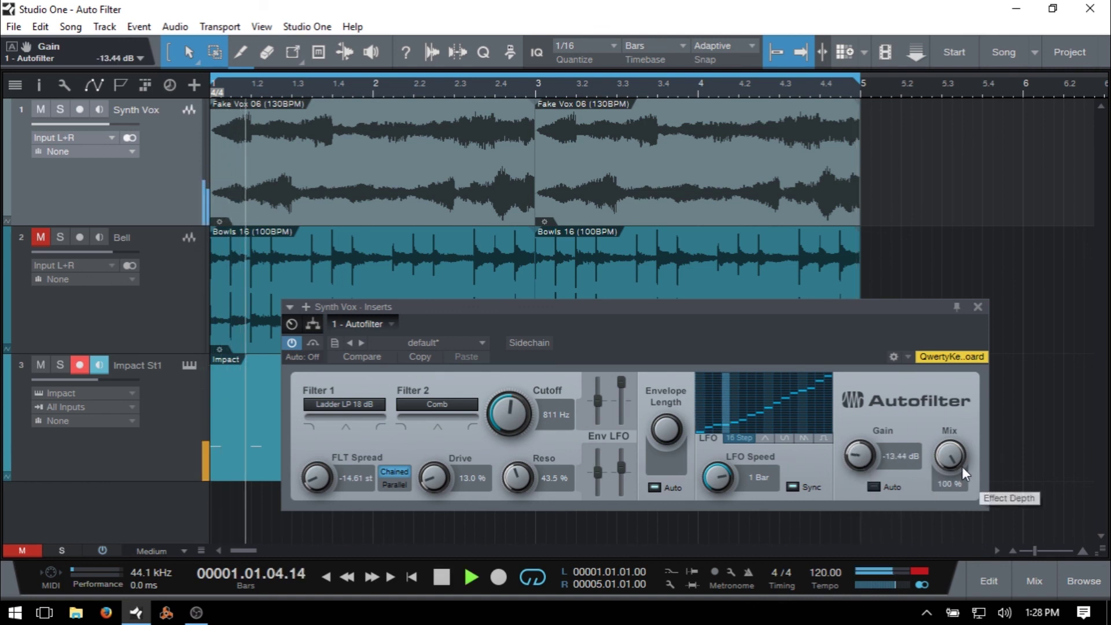
drag(868, 462, 865, 431)
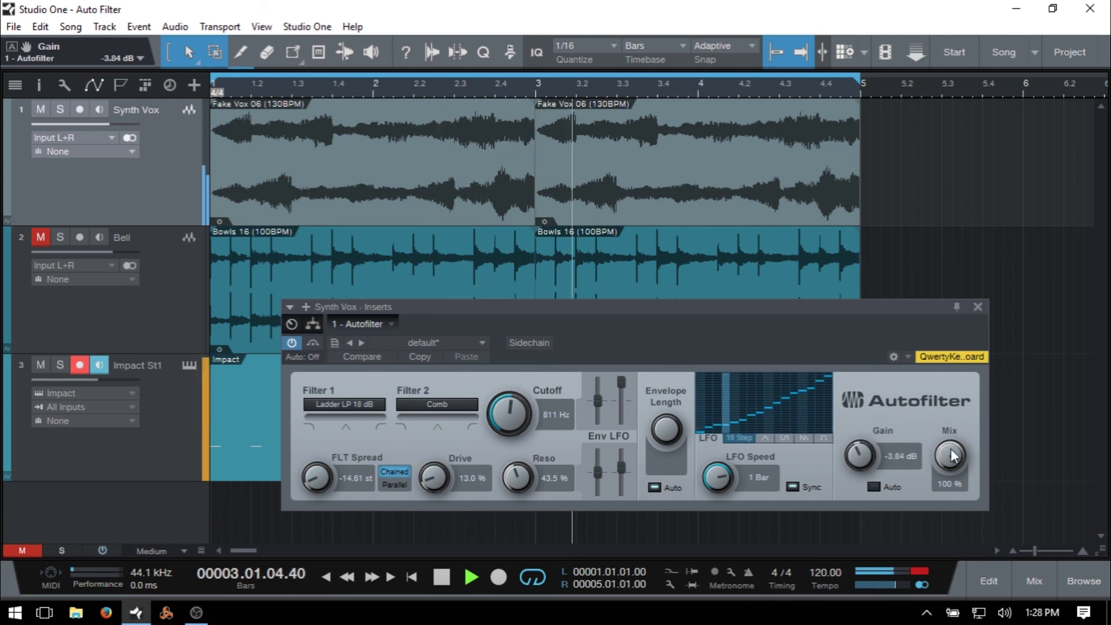
Step: Lower the Autofilter mix to 47.5 % and the gain to -13.20 dB
drag(953, 452, 958, 508)
drag(877, 467, 873, 483)
drag(935, 467, 936, 502)
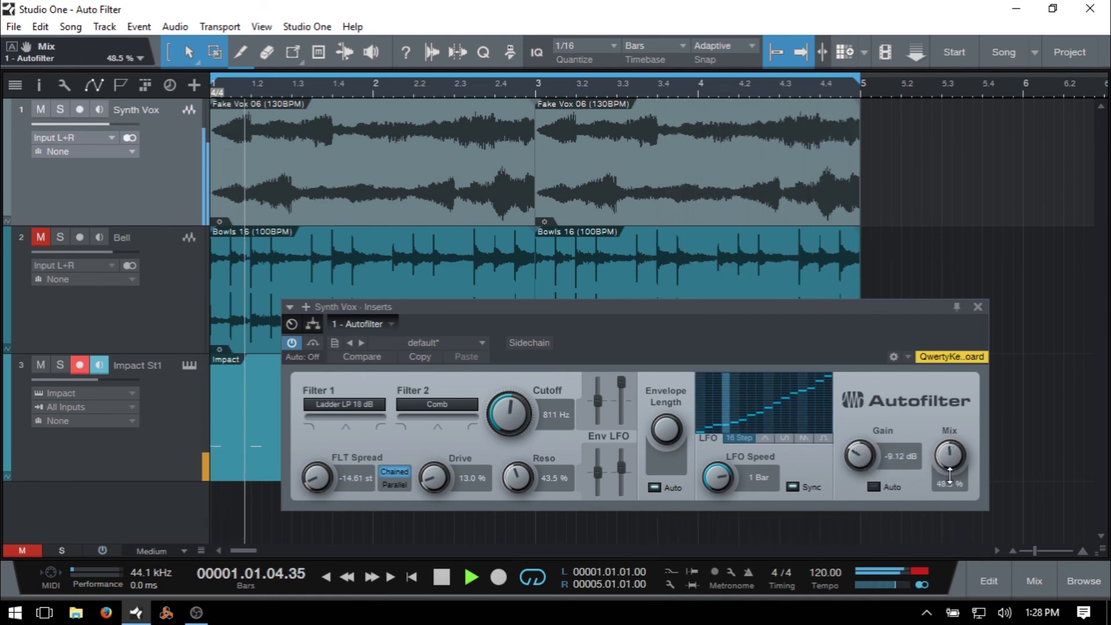
drag(863, 456, 873, 474)
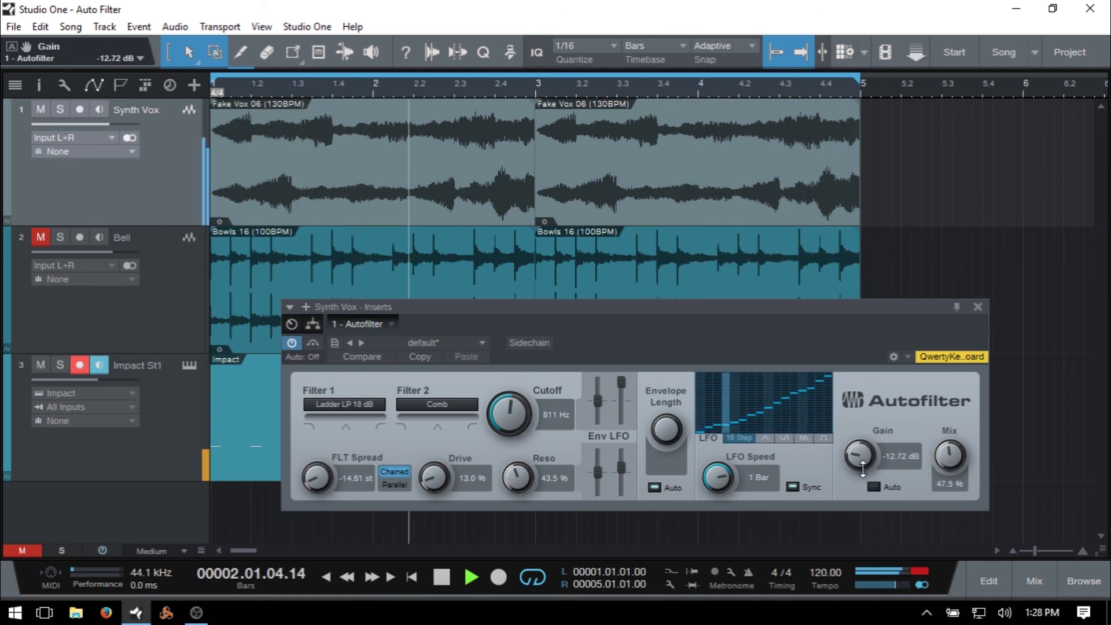
Step: Lower the resonance to 33.0 % and the drive to 0.0 %, and route the two filters in parallel
drag(517, 476, 515, 489)
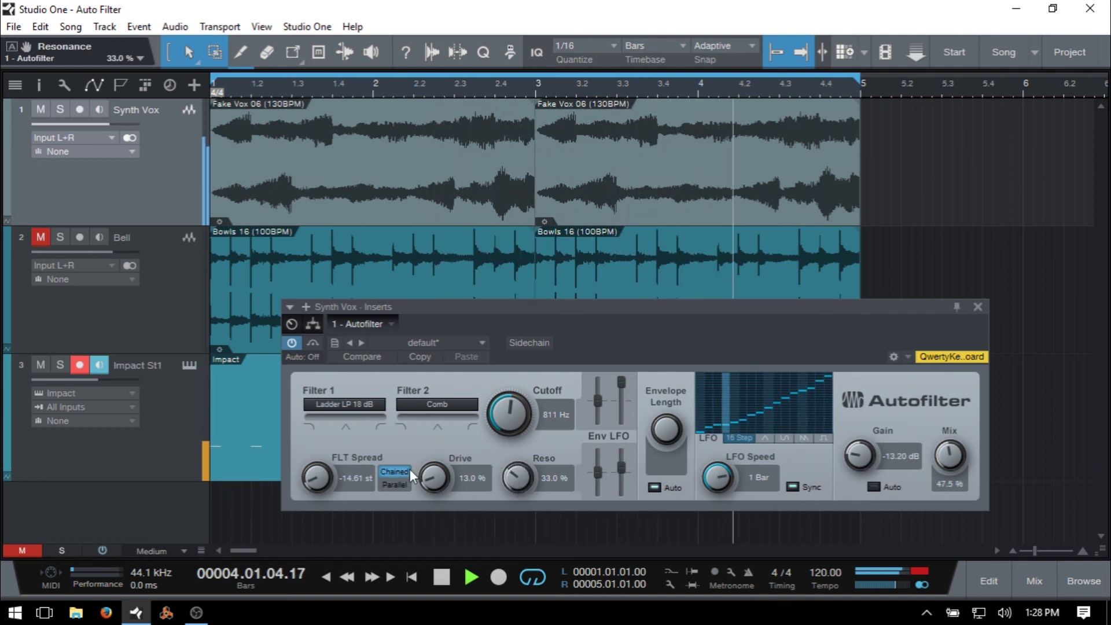
drag(428, 478, 446, 527)
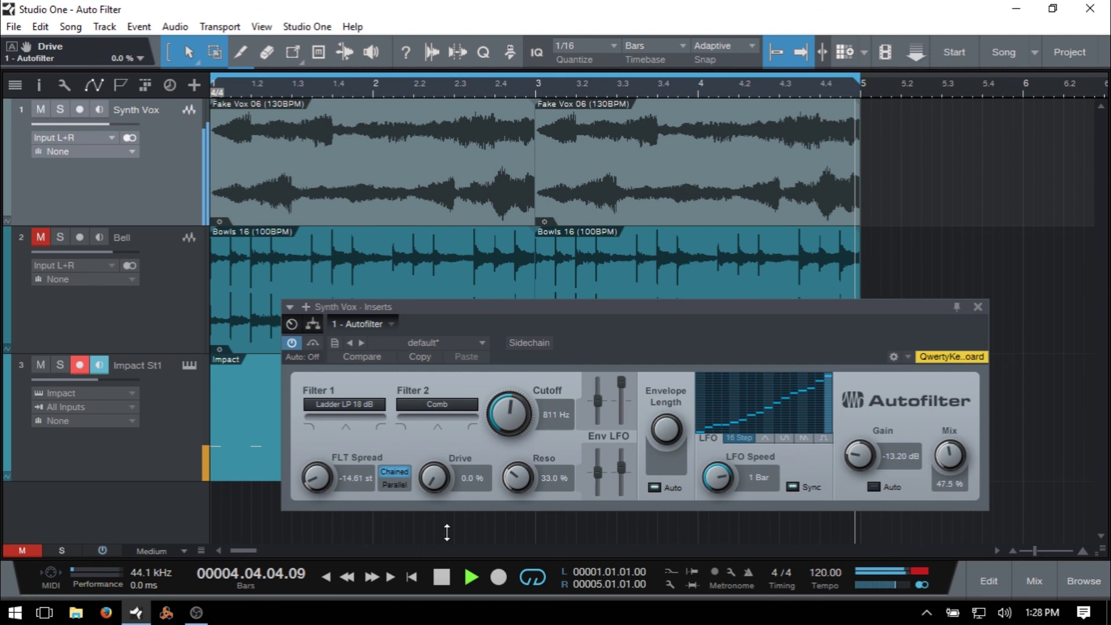
click(399, 485)
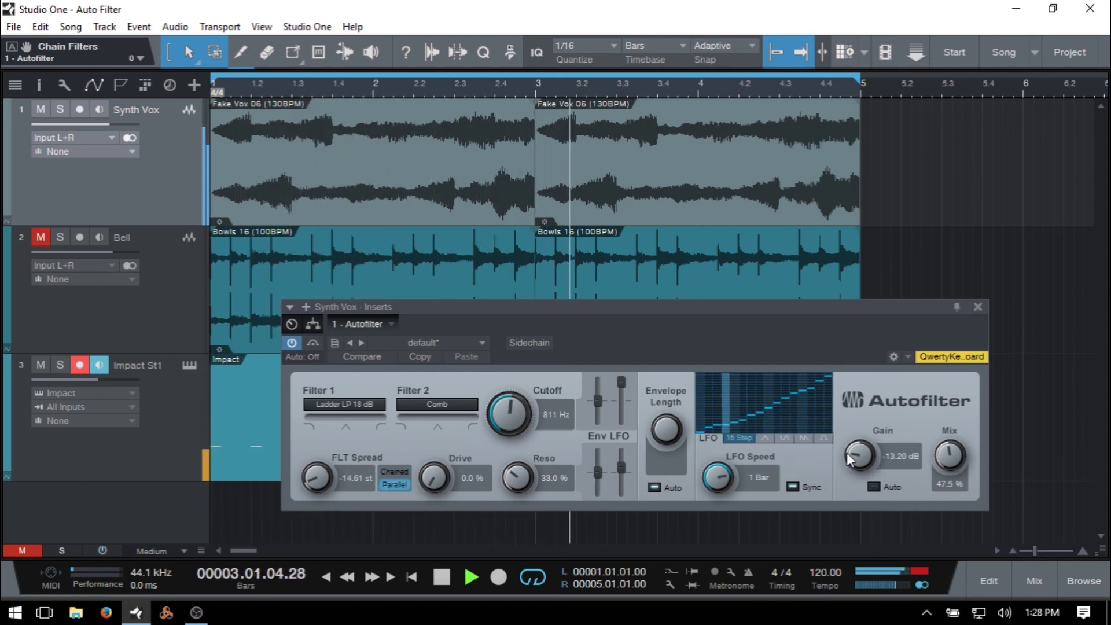
Step: Set the gain to -17.04 dB and the mix to 80.5 %, stop playback and reposition the Autofilter window
drag(859, 456, 859, 468)
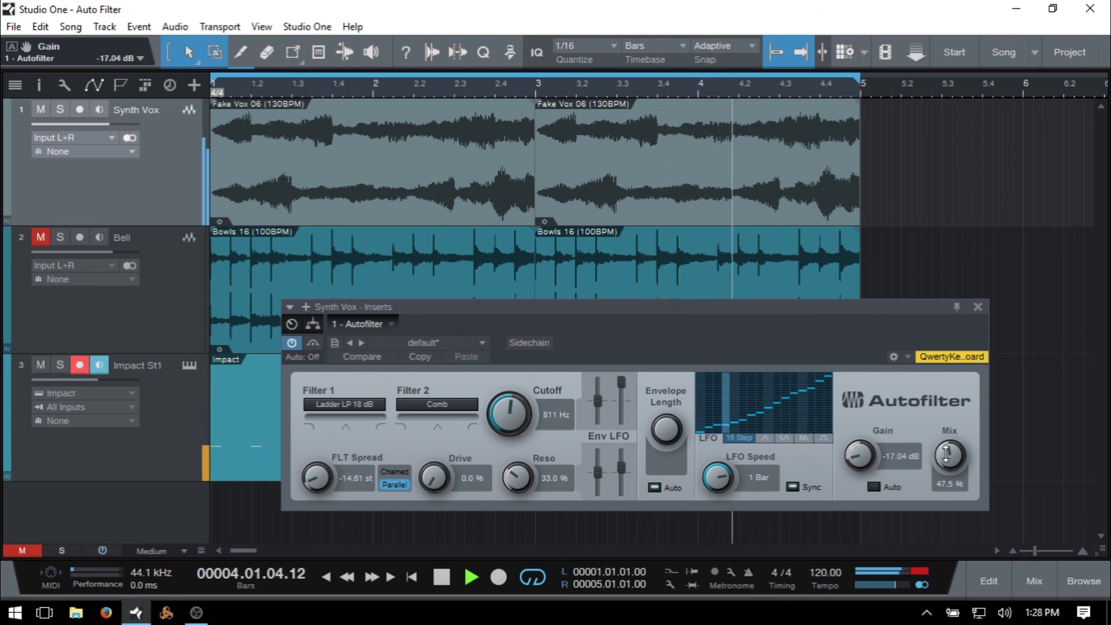
drag(950, 458, 960, 415)
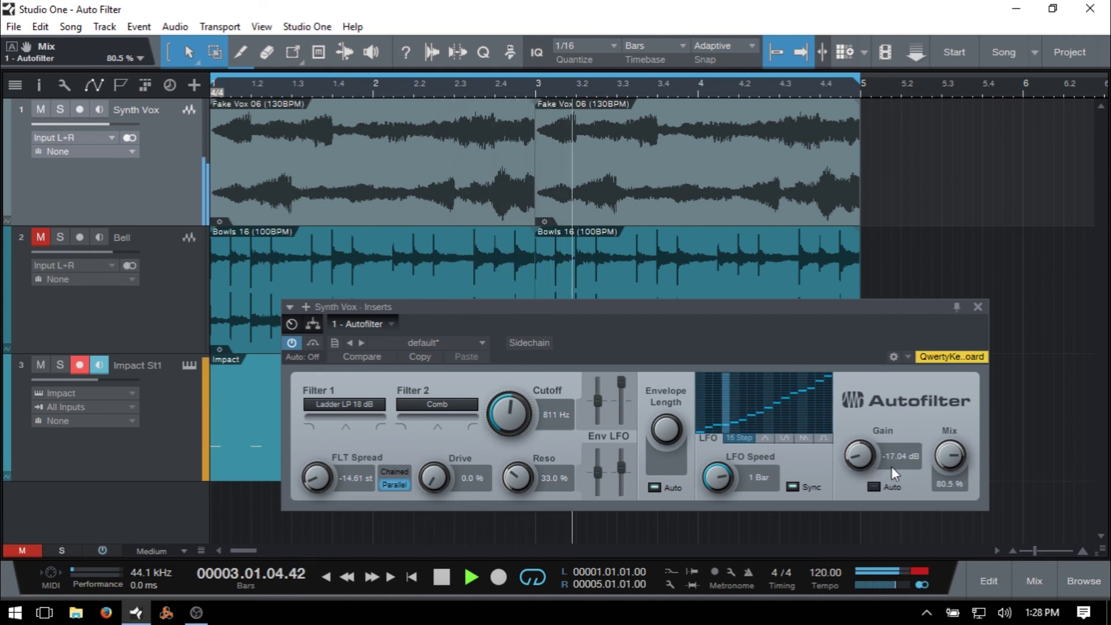
key(space)
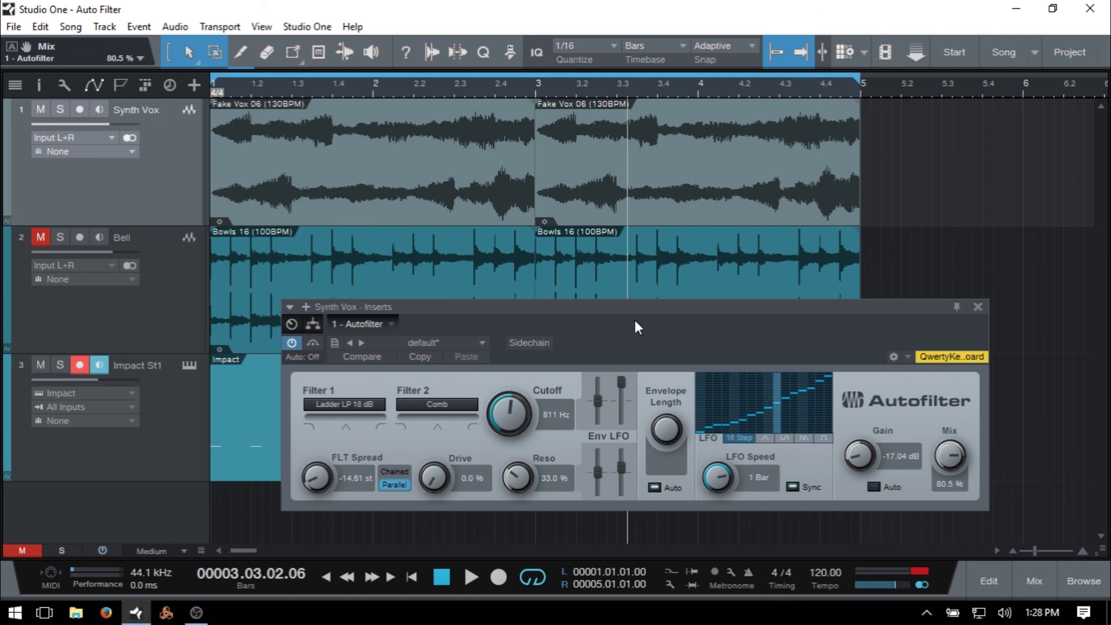
drag(626, 308, 585, 293)
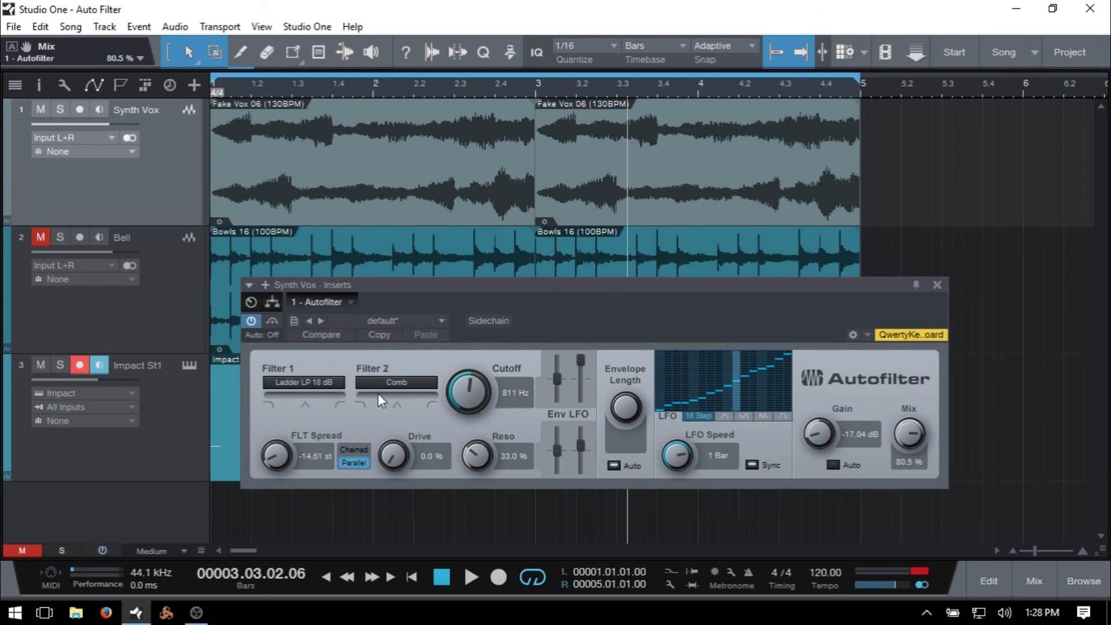